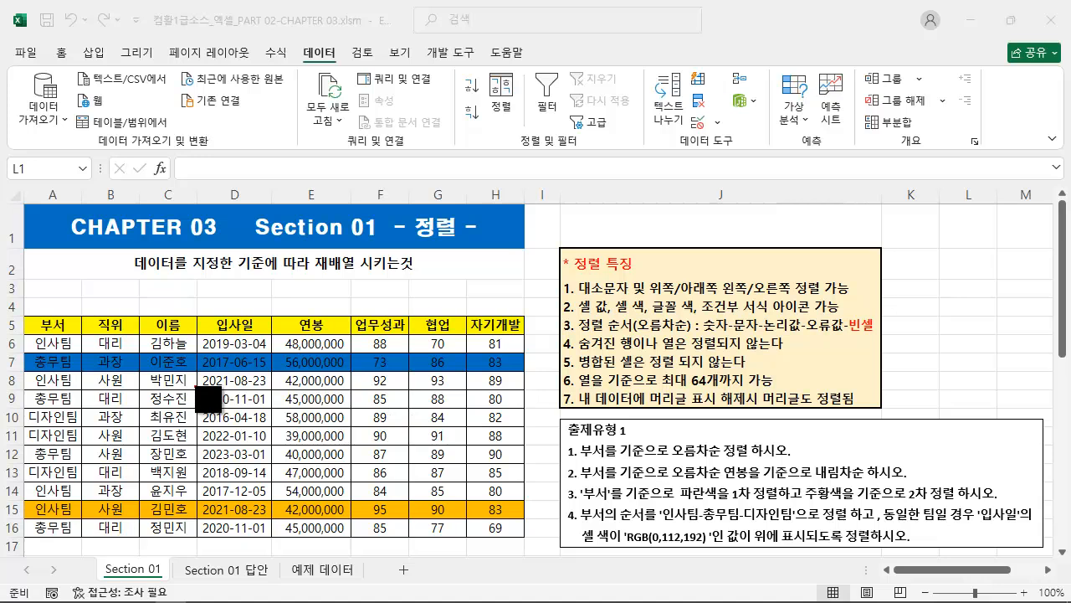
{"action": "mouse_move", "coordinate": [120, 254]}
{"action": "left_mouse_down"}
{"action": "mouse_move", "coordinate": [340, 279]}
{"action": "mouse_move", "coordinate": [435, 274]}
{"action": "left_mouse_up"}
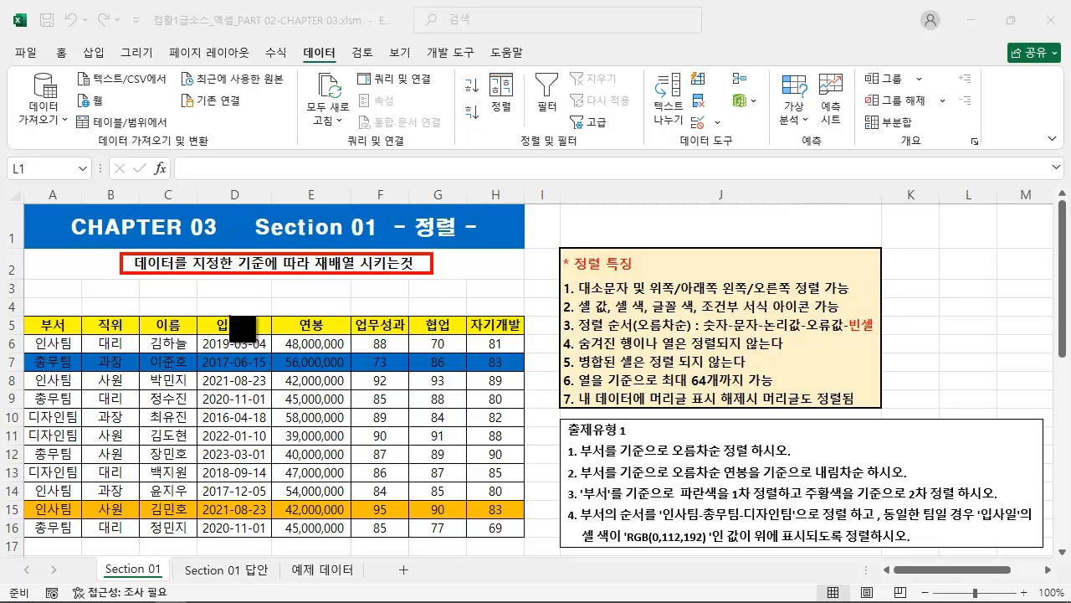
{"action": "left_click_drag", "start_coordinate": [233, 311], "coordinate": [264, 282]}
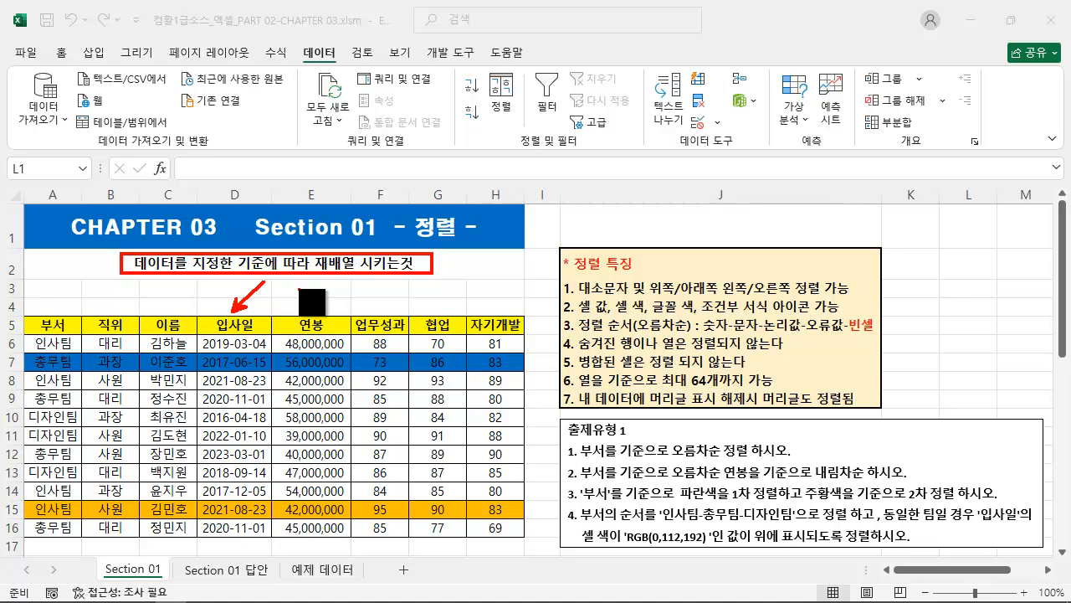
{"action": "key", "text": "Escape"}
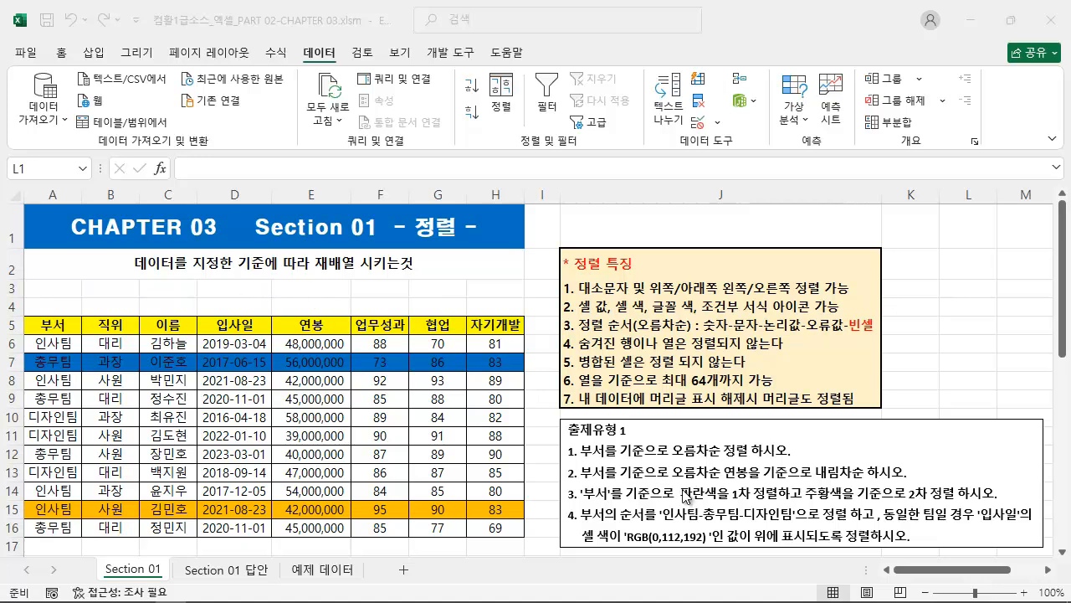
{"action": "key", "text": "ctrl+2"}
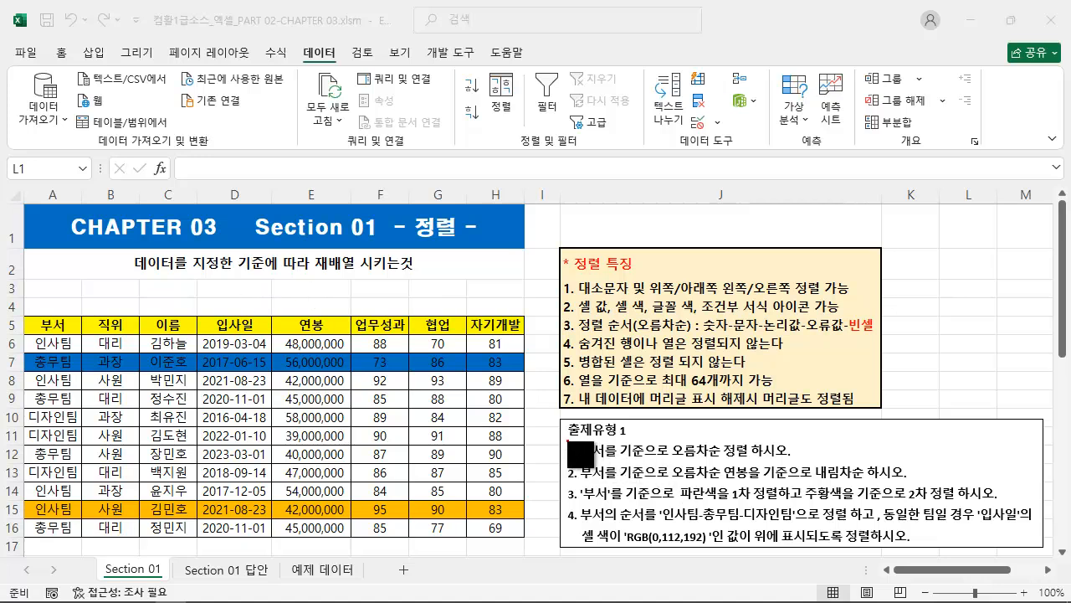
{"action": "mouse_move", "coordinate": [562, 442]}
{"action": "left_mouse_down"}
{"action": "mouse_move", "coordinate": [696, 463]}
{"action": "mouse_move", "coordinate": [824, 461]}
{"action": "left_mouse_up"}
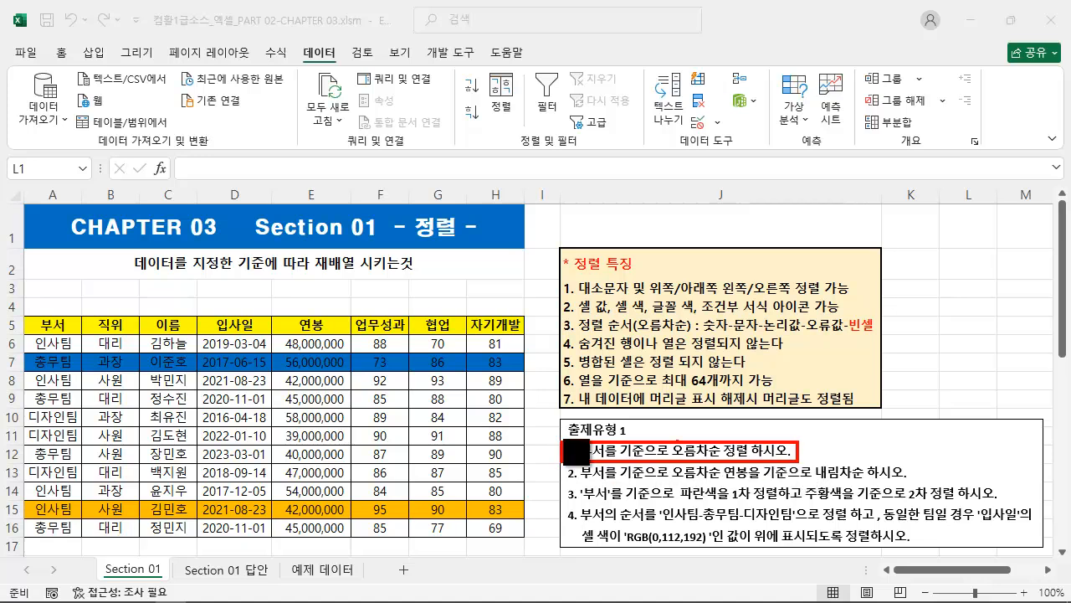
{"action": "left_click_drag", "start_coordinate": [74, 308], "coordinate": [139, 263]}
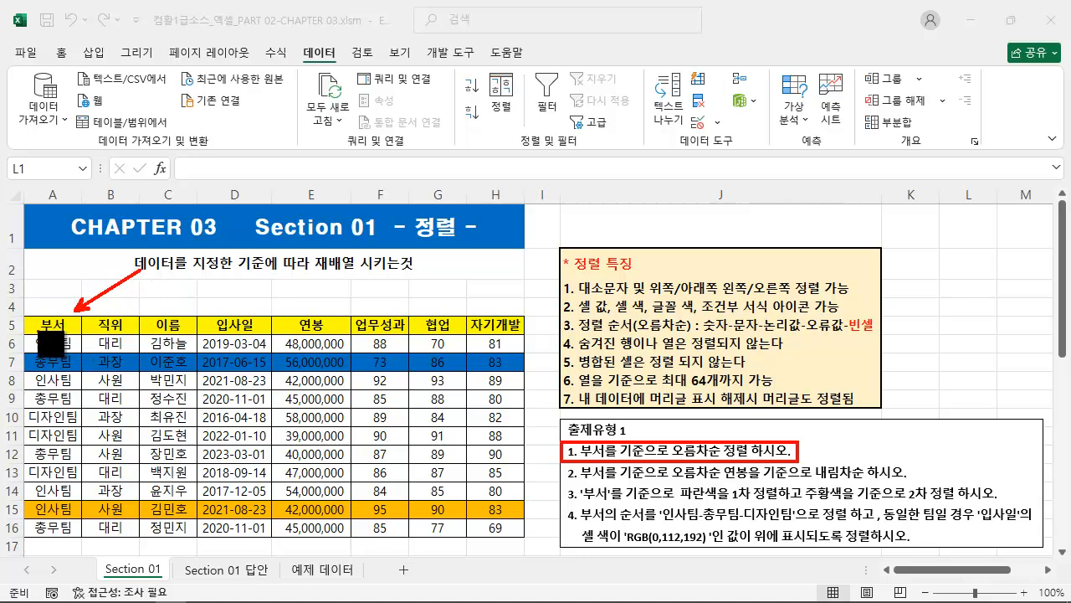
{"action": "mouse_move", "coordinate": [22, 315]}
{"action": "left_mouse_down"}
{"action": "mouse_move", "coordinate": [61, 392]}
{"action": "mouse_move", "coordinate": [81, 541]}
{"action": "left_mouse_up"}
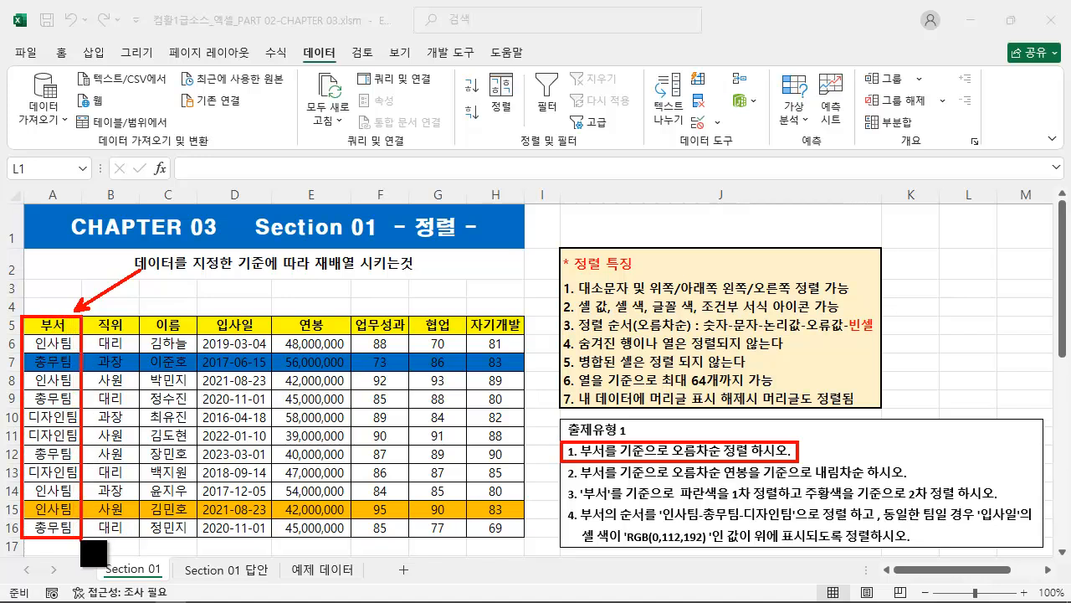
{"action": "left_click_drag", "start_coordinate": [17, 315], "coordinate": [521, 540]}
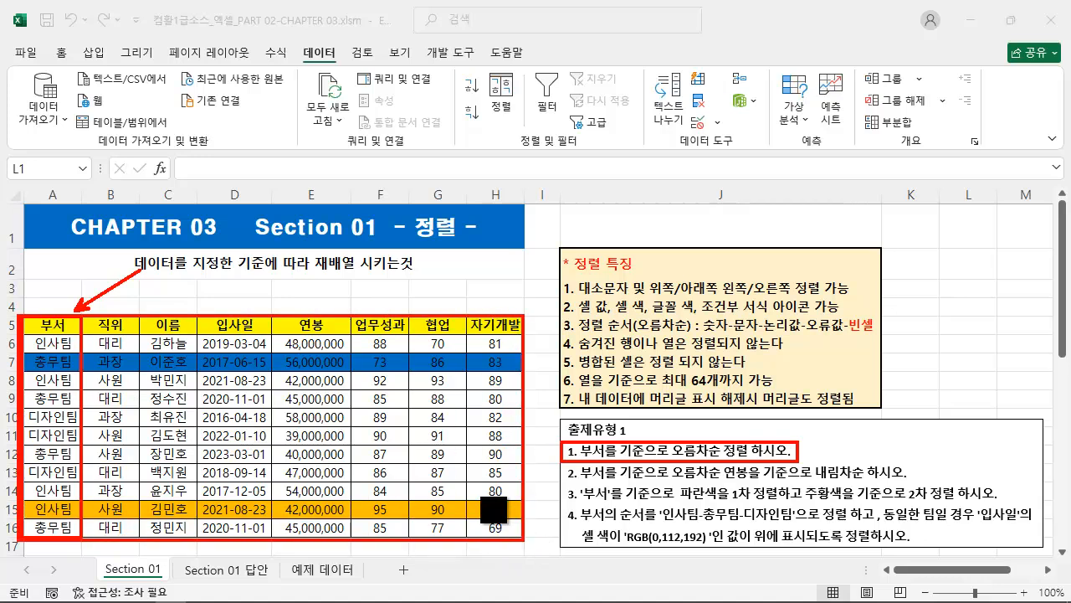
{"action": "key", "text": "Escape"}
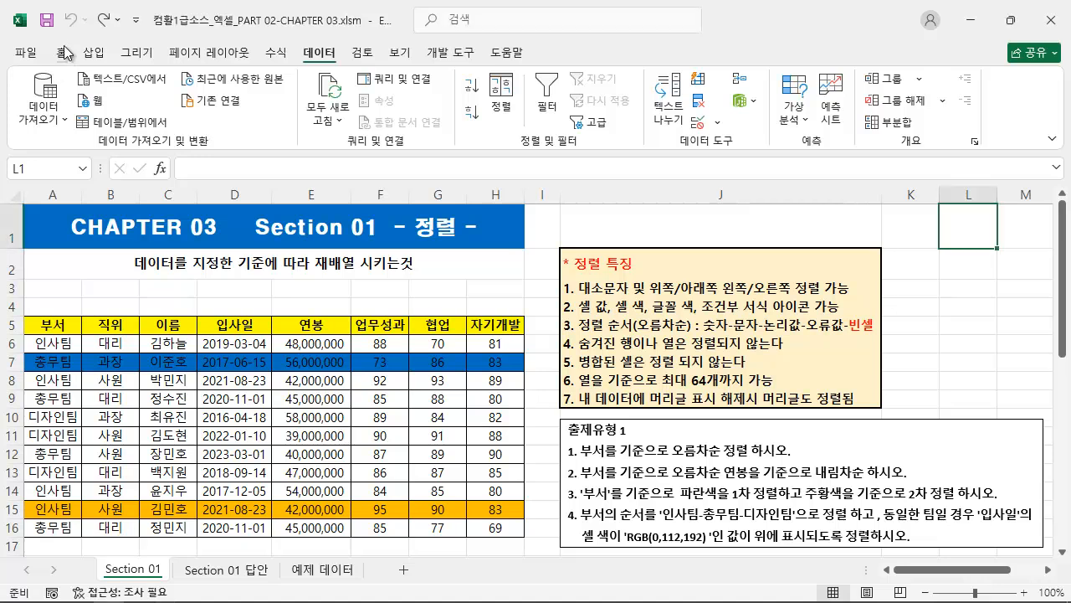
{"action": "left_click", "coordinate": [62, 54]}
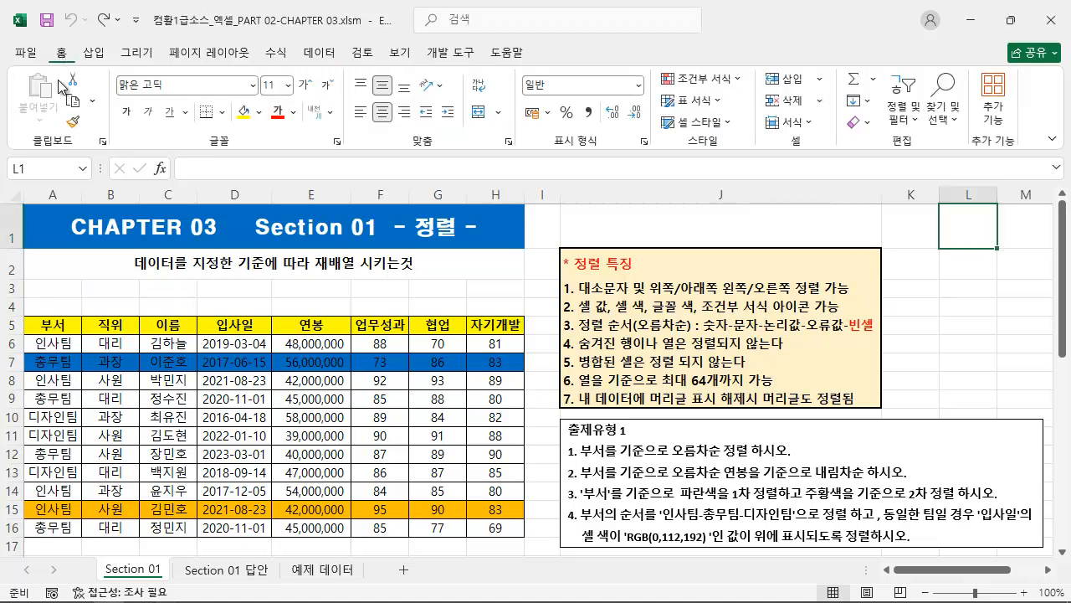
{"action": "left_click", "coordinate": [327, 53]}
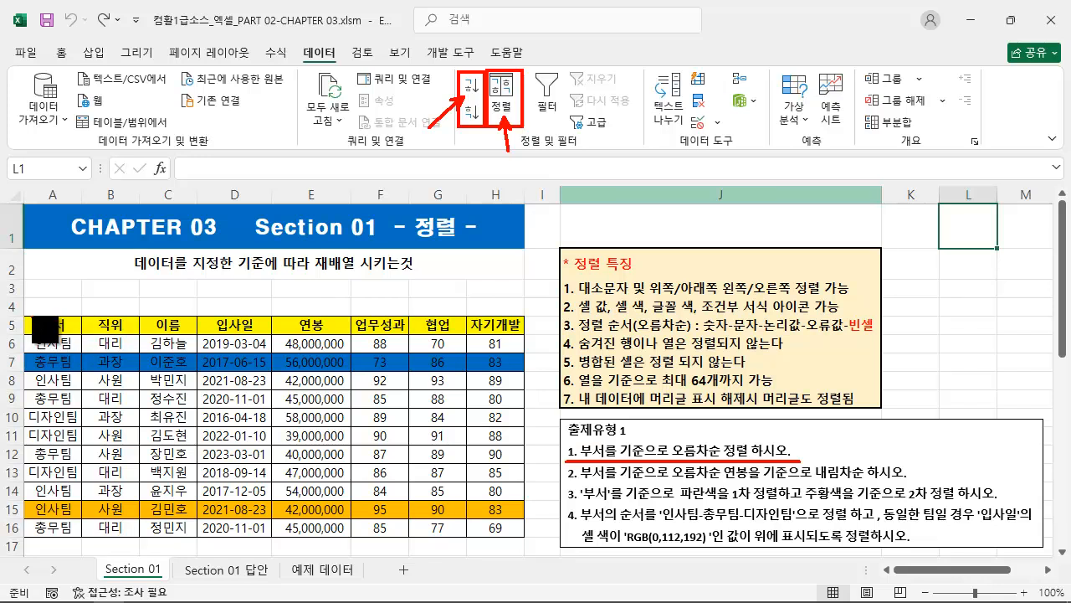
{"action": "mouse_move", "coordinate": [24, 314]}
{"action": "left_mouse_down"}
{"action": "mouse_move", "coordinate": [39, 334]}
{"action": "mouse_move", "coordinate": [524, 536]}
{"action": "left_mouse_up"}
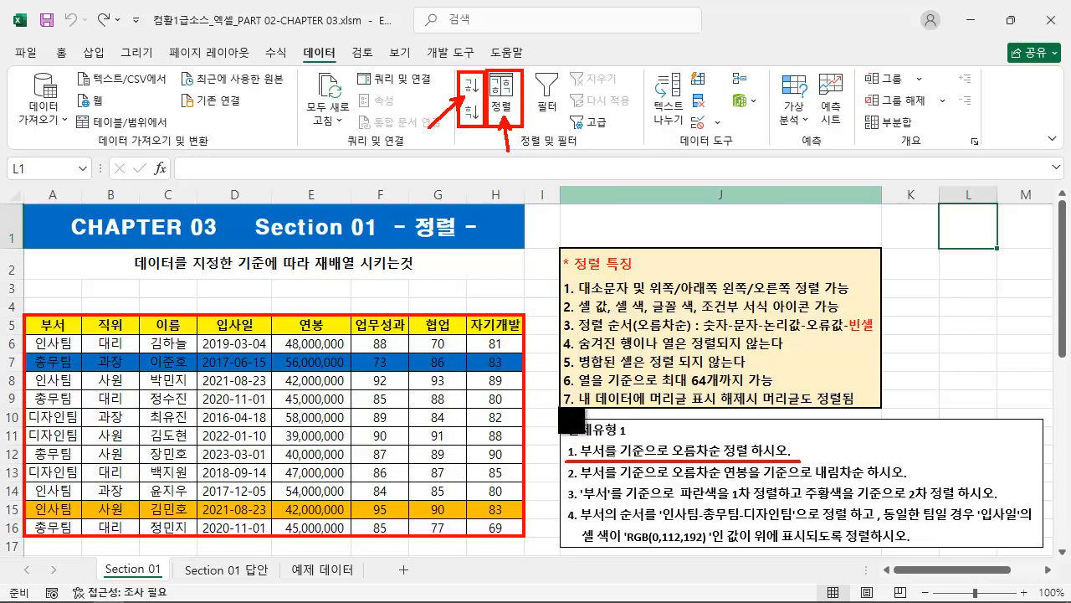
{"action": "key", "text": "Escape"}
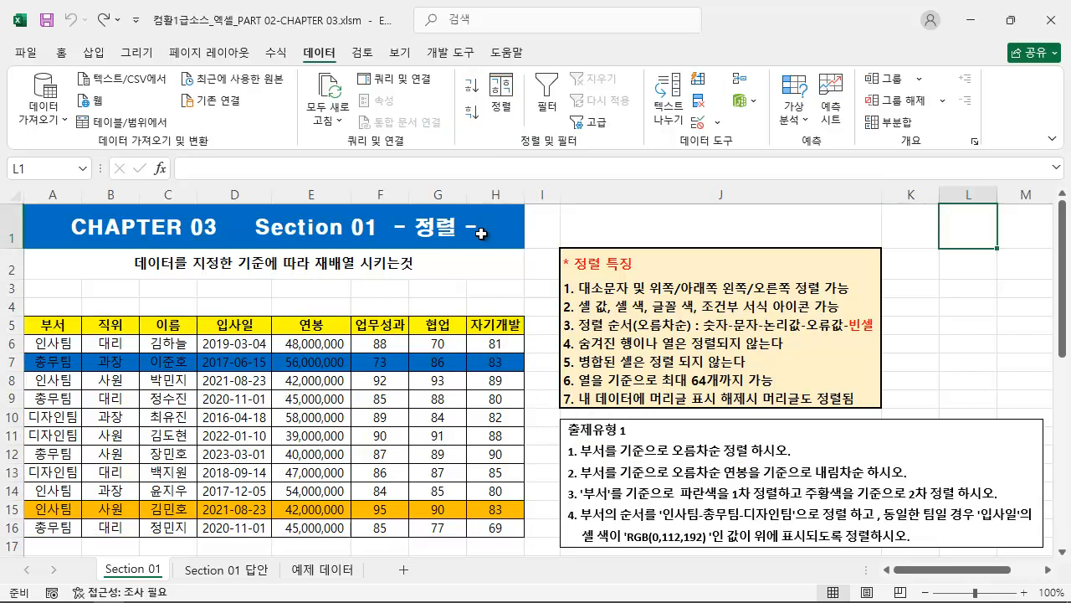
{"action": "left_click_drag", "start_coordinate": [454, 72], "coordinate": [486, 137]}
{"action": "key", "text": "Escape"}
{"action": "mouse_move", "coordinate": [26, 316]}
{"action": "left_mouse_down"}
{"action": "mouse_move", "coordinate": [82, 559]}
{"action": "mouse_move", "coordinate": [82, 532]}
{"action": "left_mouse_up"}
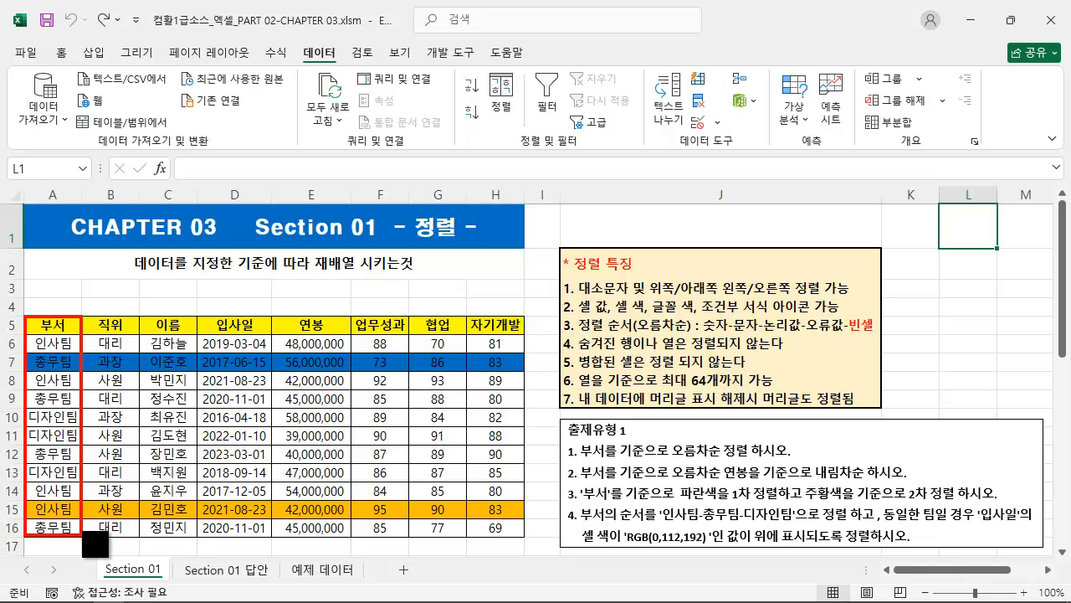
Sort the employee table by the 부서 column in ascending order.
{"action": "left_click", "coordinate": [57, 416]}
{"action": "left_click", "coordinate": [57, 455]}
{"action": "left_click", "coordinate": [60, 489]}
{"action": "left_click", "coordinate": [62, 327]}
{"action": "left_click", "coordinate": [55, 418]}
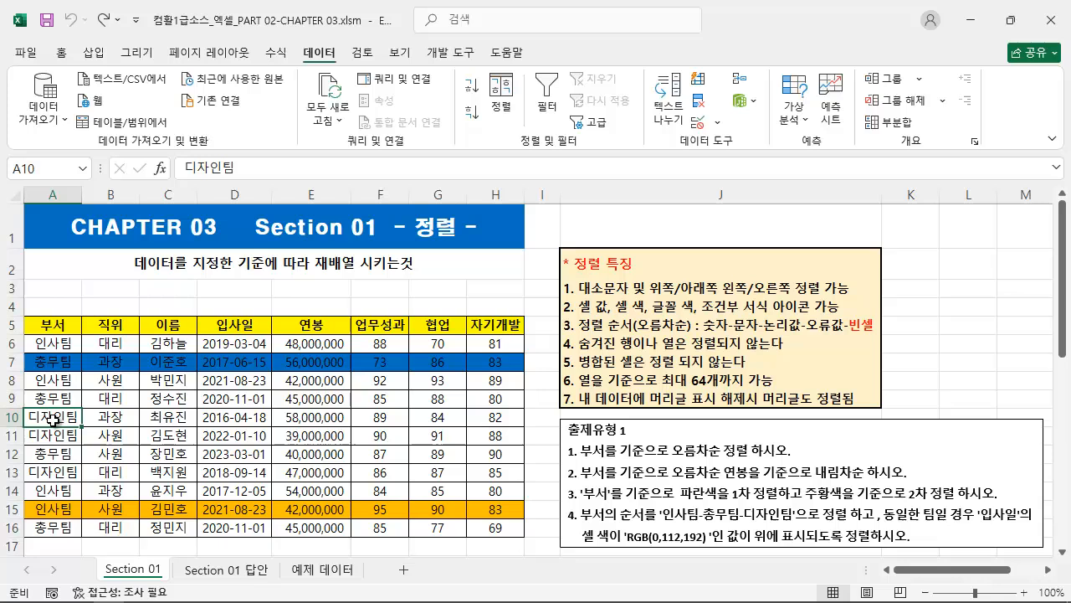
{"action": "left_click", "coordinate": [474, 92]}
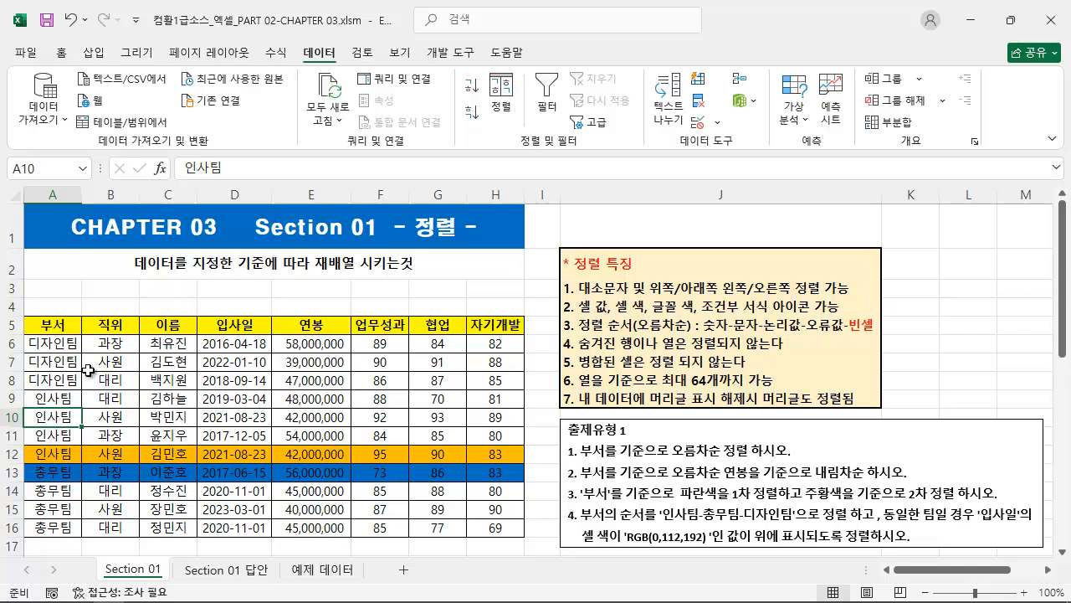
{"action": "left_click_drag", "start_coordinate": [25, 334], "coordinate": [81, 390]}
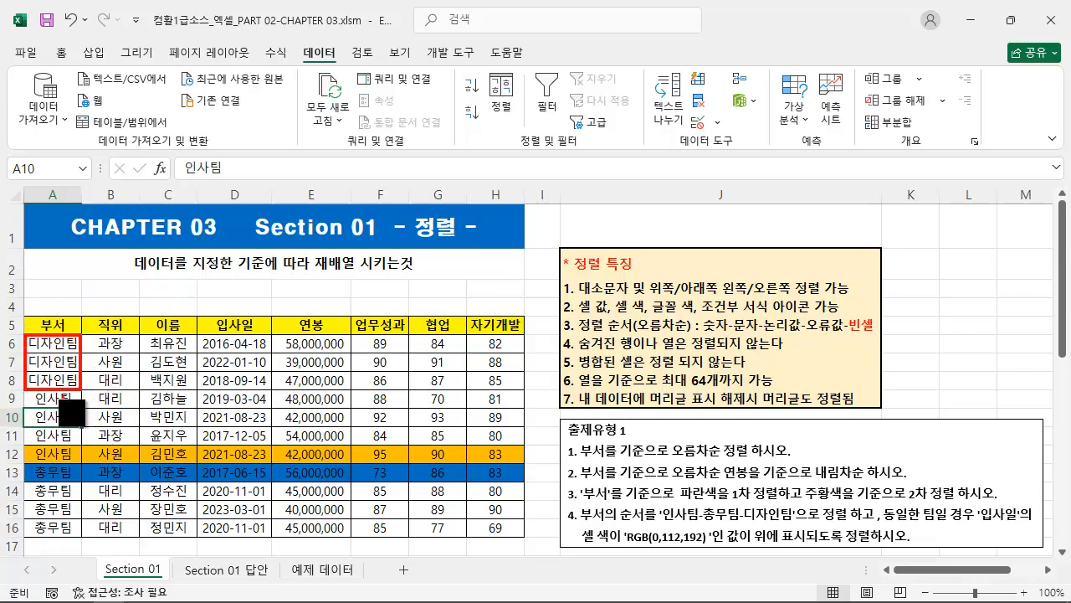
{"action": "mouse_move", "coordinate": [23, 387]}
{"action": "left_mouse_down"}
{"action": "mouse_move", "coordinate": [81, 463]}
{"action": "mouse_move", "coordinate": [80, 538]}
{"action": "left_mouse_up"}
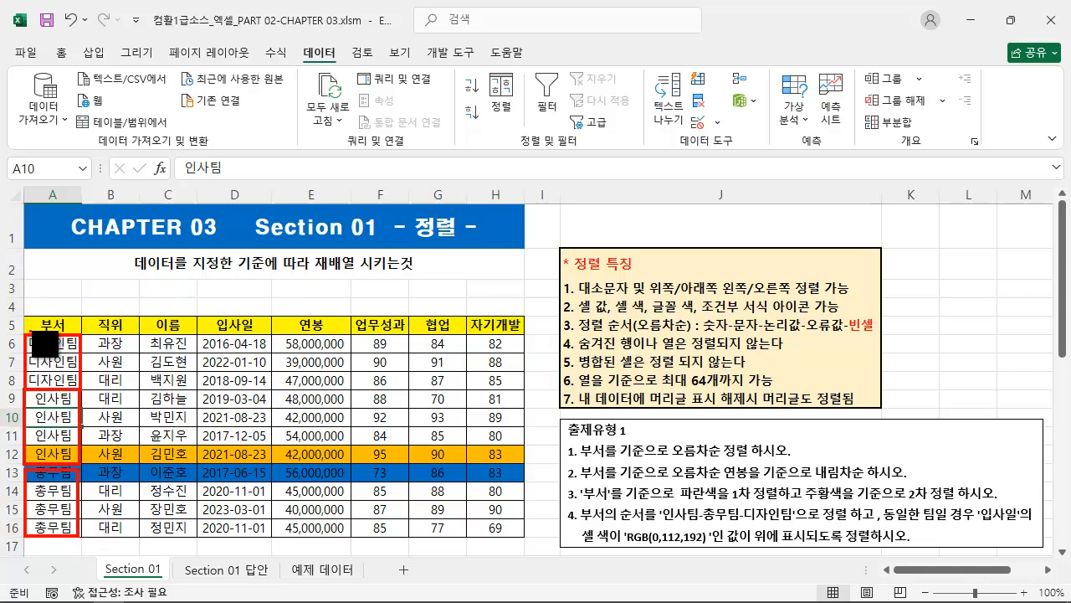
{"action": "mouse_move", "coordinate": [25, 335]}
{"action": "left_mouse_down"}
{"action": "mouse_move", "coordinate": [464, 542]}
{"action": "mouse_move", "coordinate": [527, 535]}
{"action": "left_mouse_up"}
{"action": "mouse_move", "coordinate": [527, 481]}
{"action": "left_mouse_down"}
{"action": "mouse_move", "coordinate": [159, 445]}
{"action": "mouse_move", "coordinate": [42, 459]}
{"action": "left_mouse_up"}
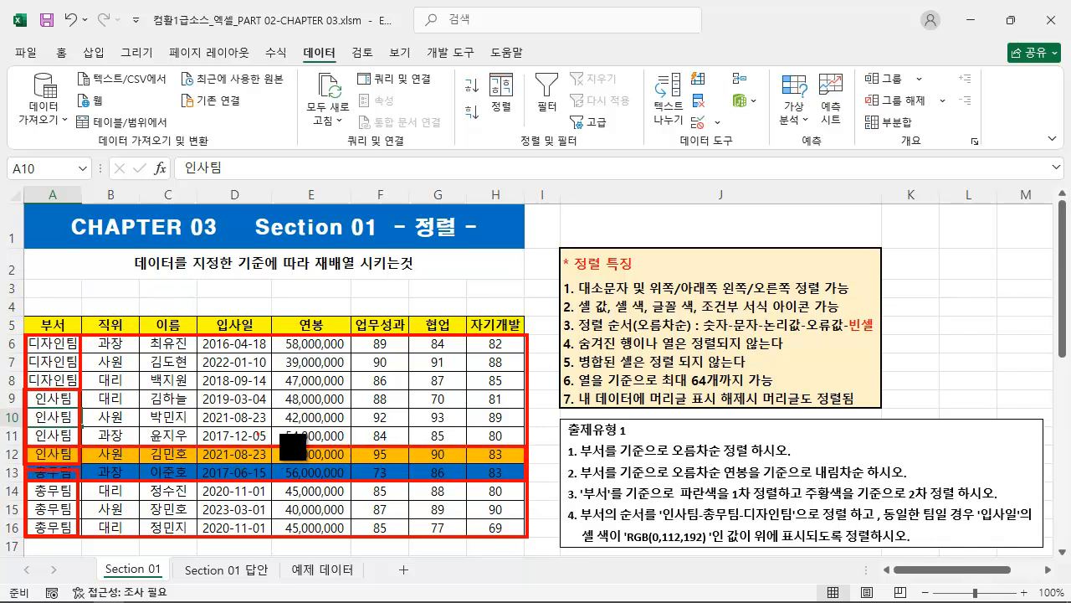
{"action": "key", "text": "Escape"}
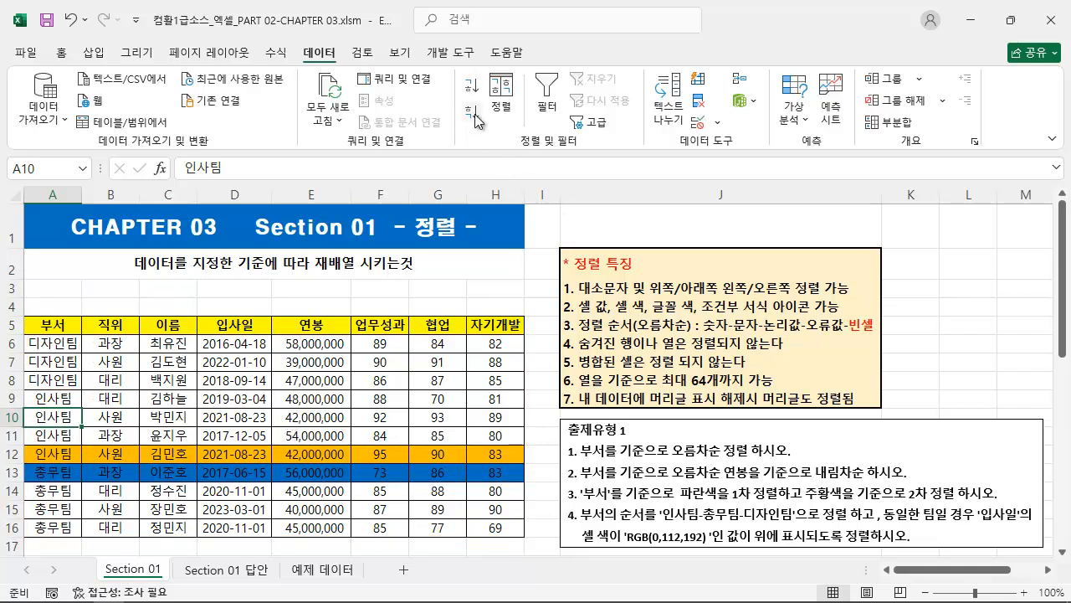
{"action": "key", "text": "ctrl+2"}
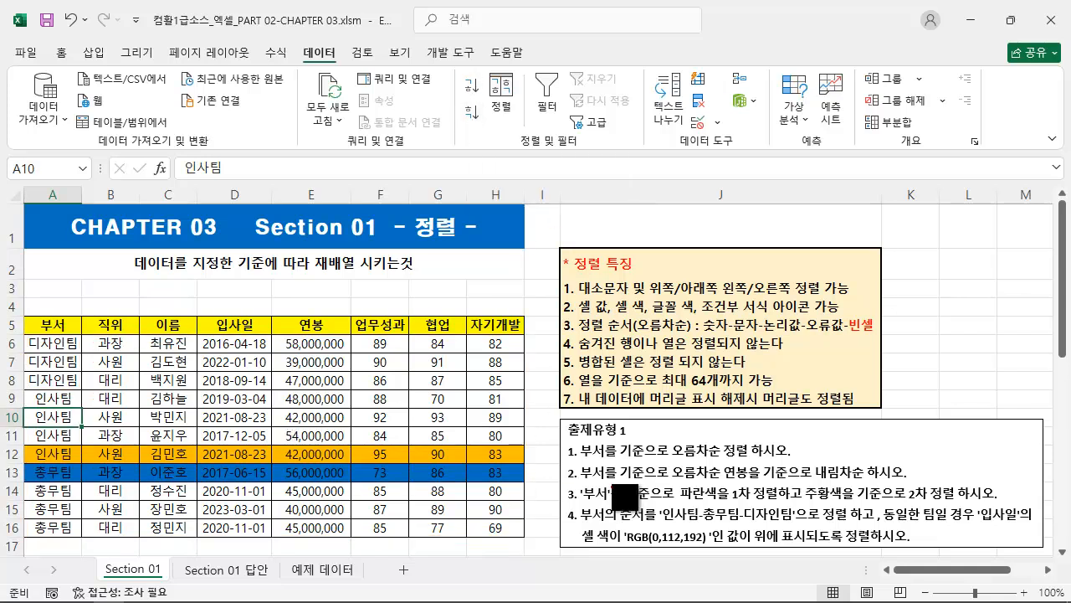
{"action": "left_click_drag", "start_coordinate": [567, 459], "coordinate": [795, 456]}
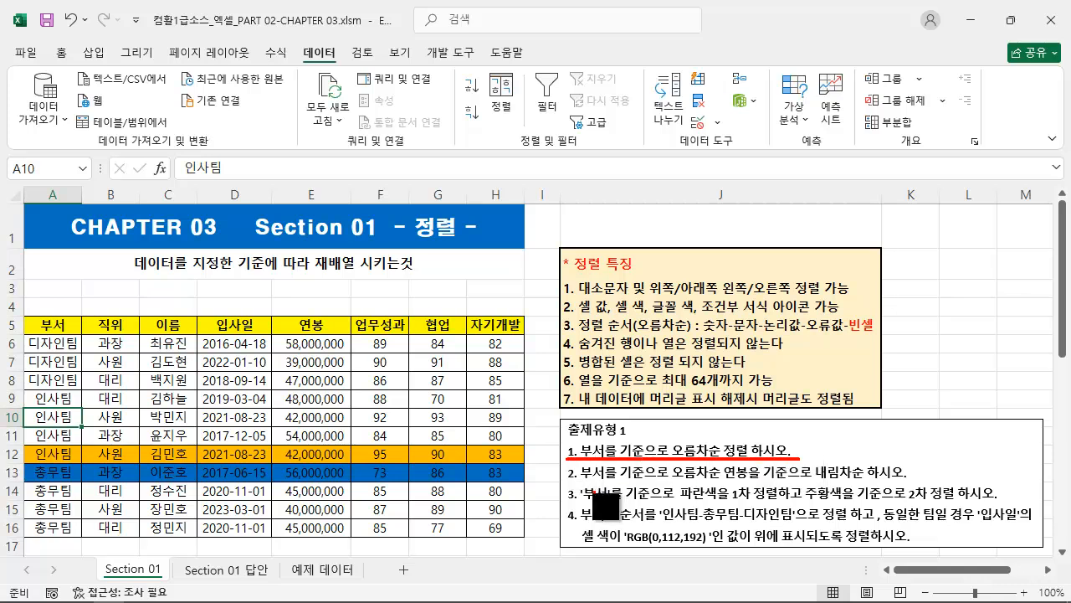
{"action": "left_click_drag", "start_coordinate": [567, 484], "coordinate": [913, 481]}
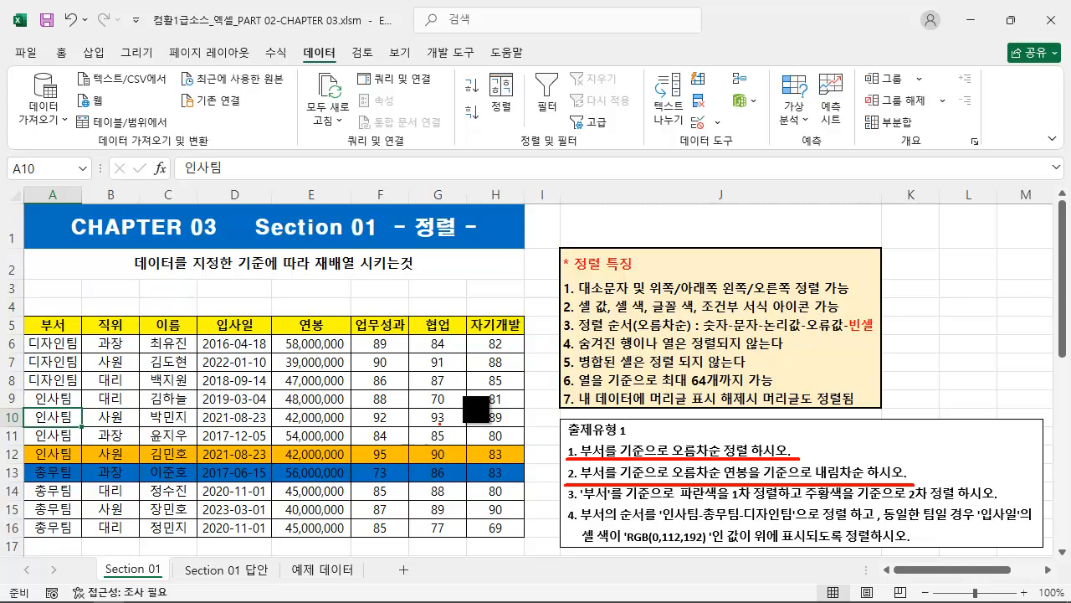
{"action": "left_click_drag", "start_coordinate": [480, 69], "coordinate": [524, 126]}
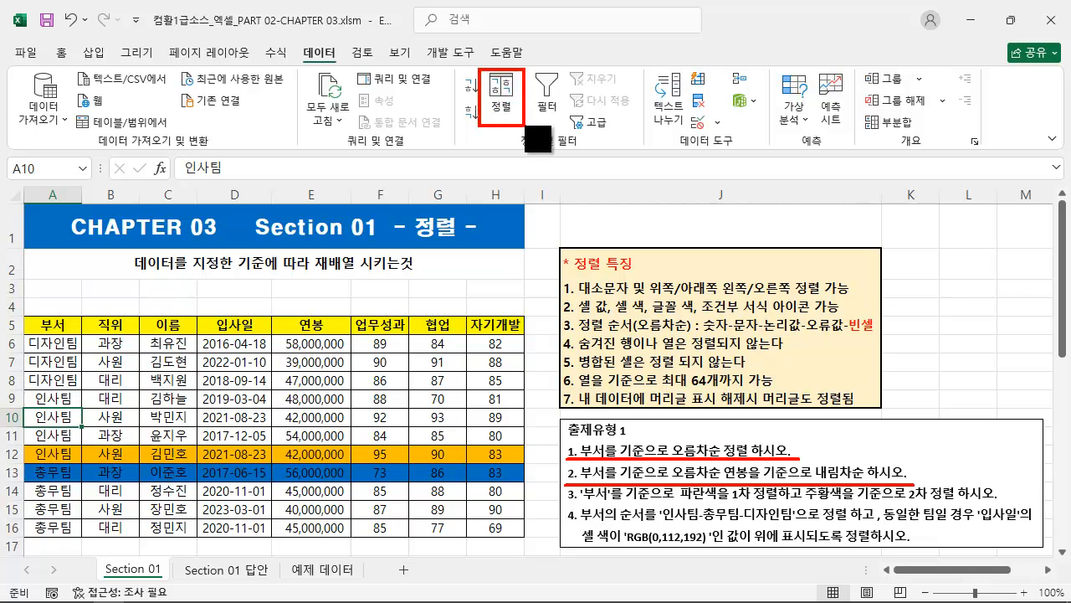
{"action": "key", "text": "Escape"}
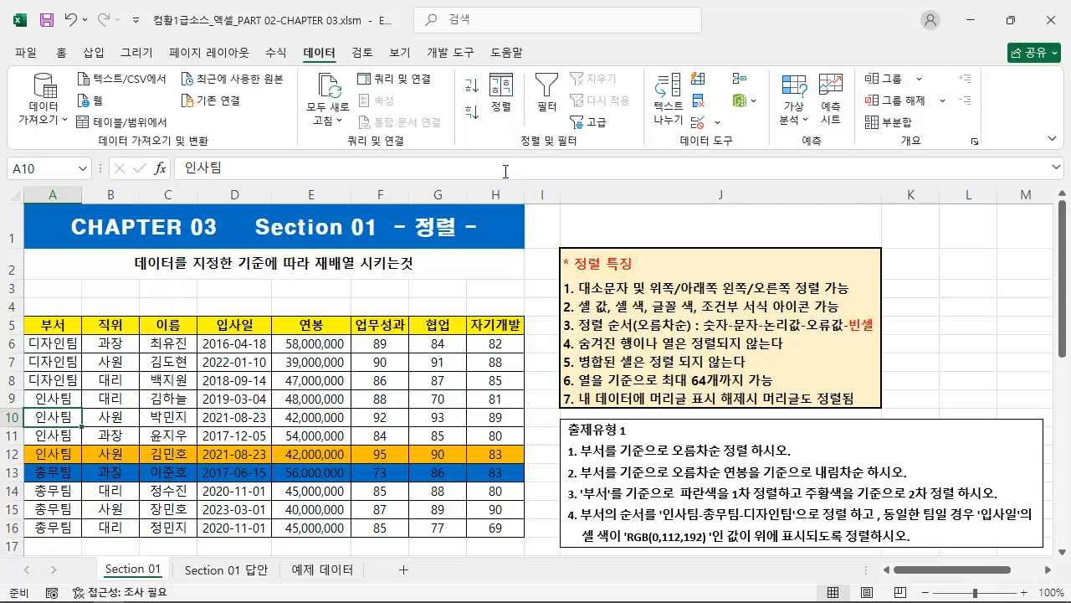
Open the custom Sort settings for the employee table, starting from a cell in the 연봉 column.
{"action": "left_click", "coordinate": [148, 402]}
{"action": "left_click", "coordinate": [369, 400]}
{"action": "left_click", "coordinate": [298, 413]}
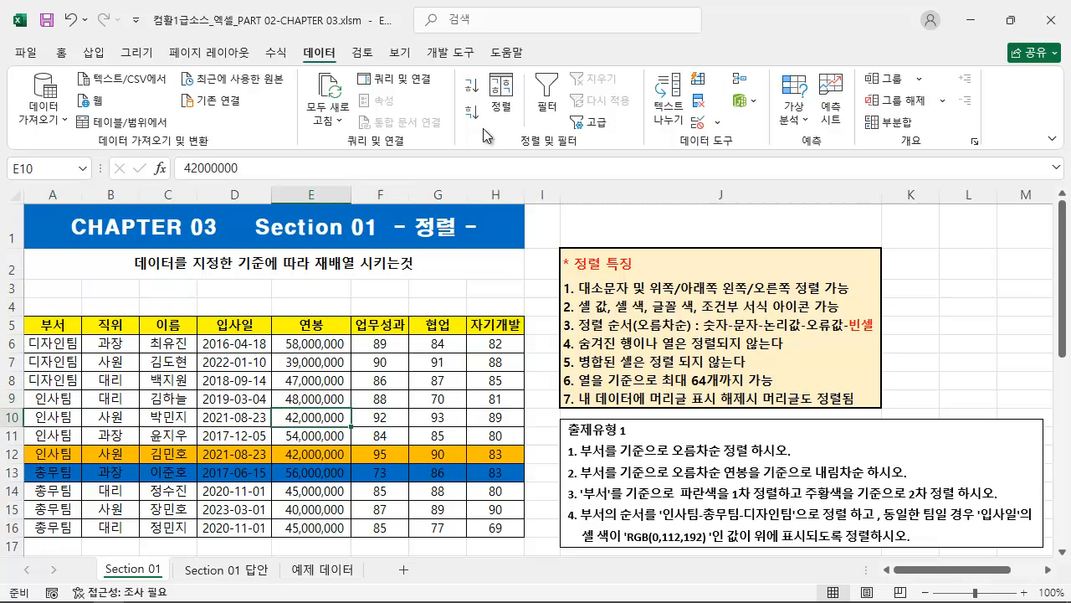
{"action": "left_click", "coordinate": [505, 105]}
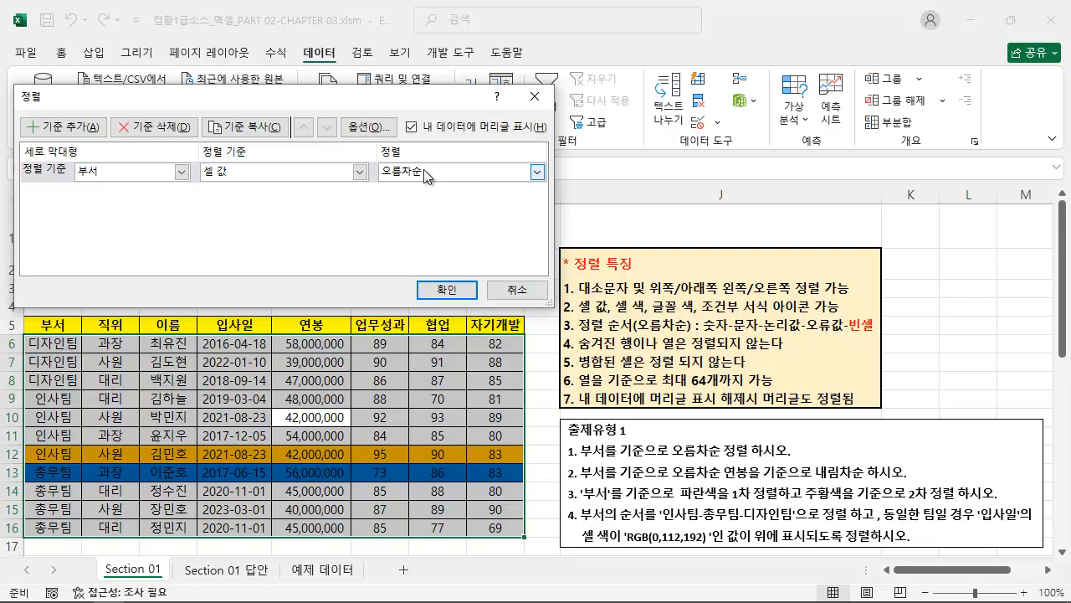
Switch the data-has-headers setting off and back on, and review the case-sensitivity and direction choices in the sort options.
{"action": "left_click", "coordinate": [410, 126]}
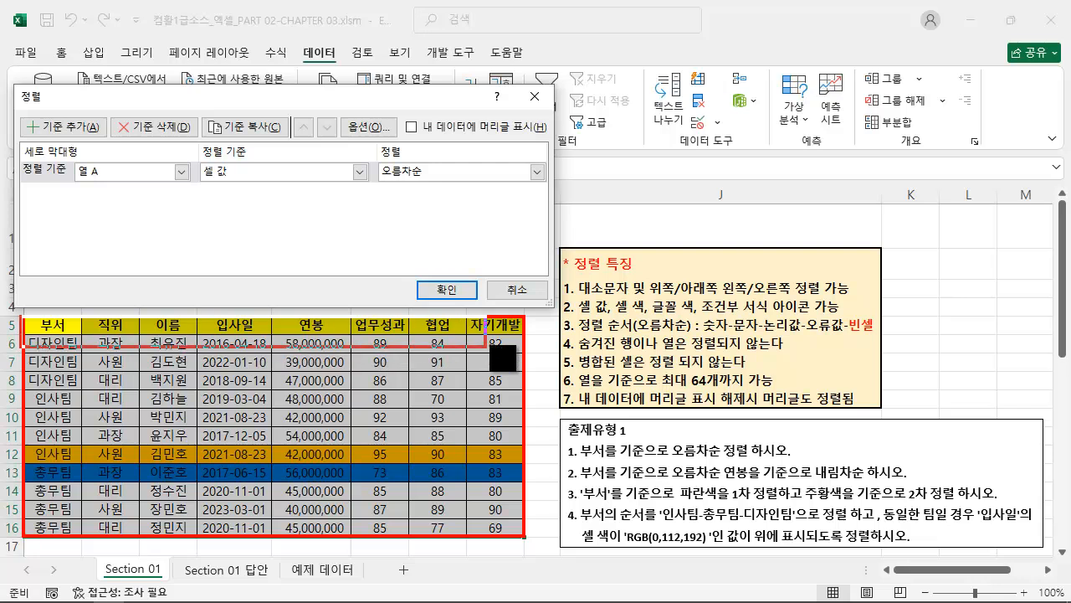
{"action": "left_click", "coordinate": [457, 130]}
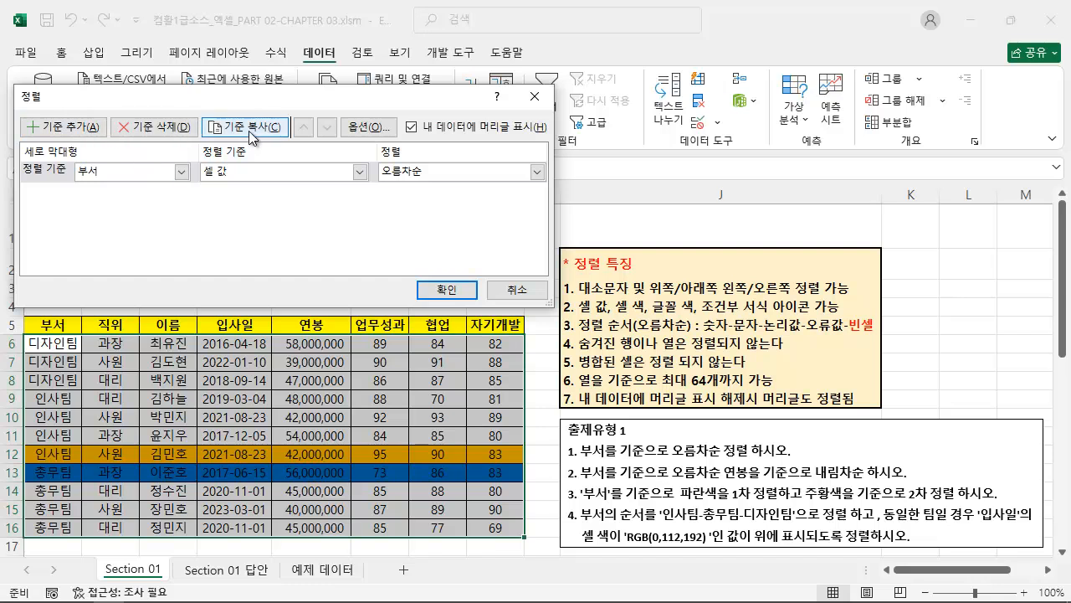
{"action": "left_click", "coordinate": [368, 127]}
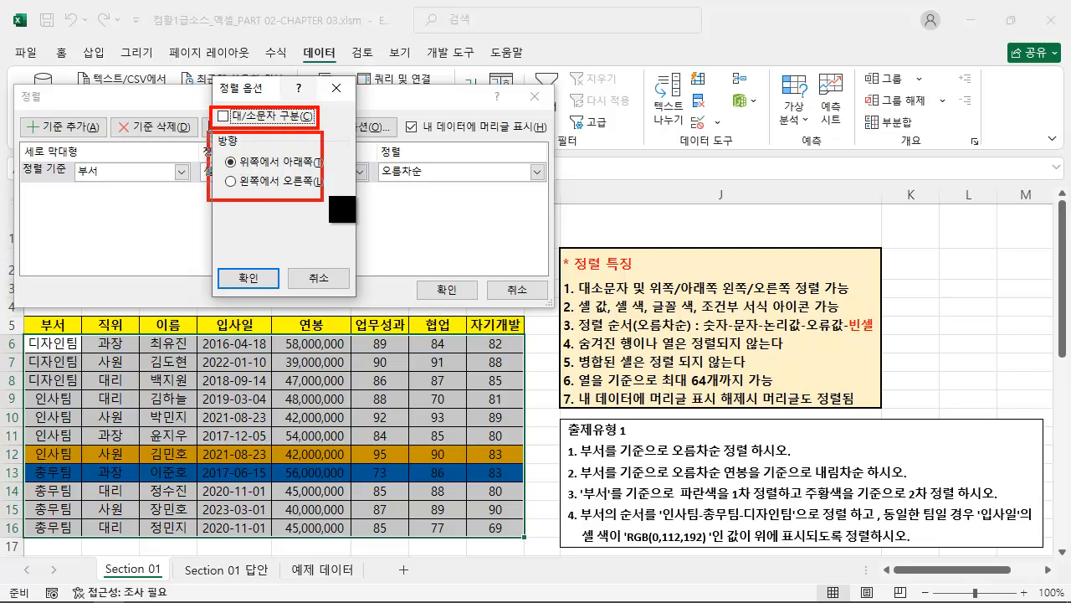
{"action": "left_click_drag", "start_coordinate": [226, 170], "coordinate": [327, 170]}
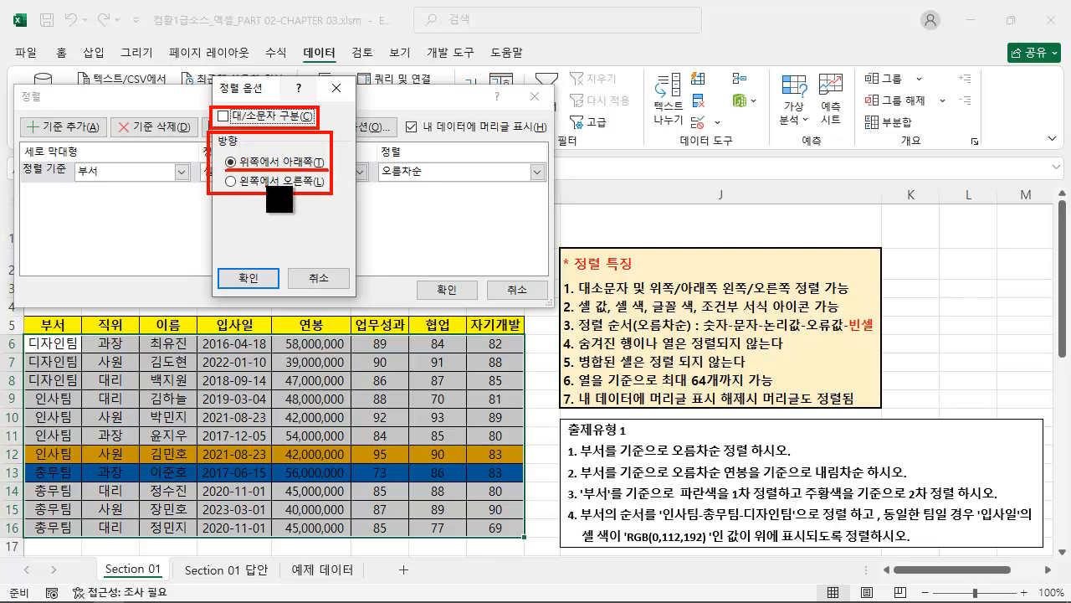
{"action": "left_click_drag", "start_coordinate": [222, 189], "coordinate": [328, 191]}
{"action": "mouse_move", "coordinate": [576, 265]}
{"action": "left_mouse_down"}
{"action": "mouse_move", "coordinate": [866, 420]}
{"action": "mouse_move", "coordinate": [878, 410]}
{"action": "left_mouse_up"}
{"action": "key", "text": "ctrl+z"}
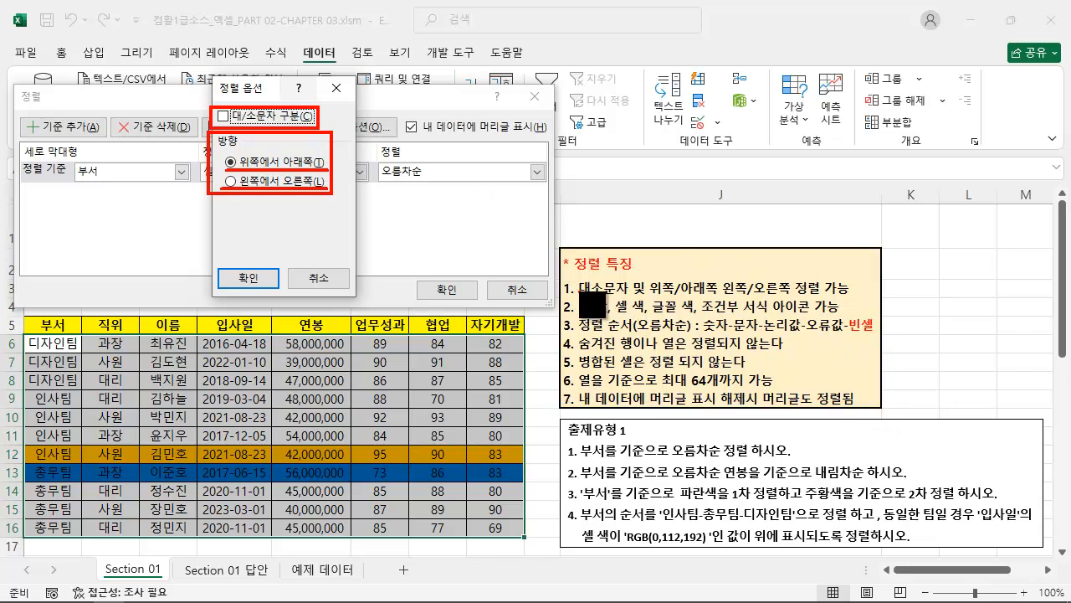
{"action": "left_click_drag", "start_coordinate": [562, 298], "coordinate": [855, 295]}
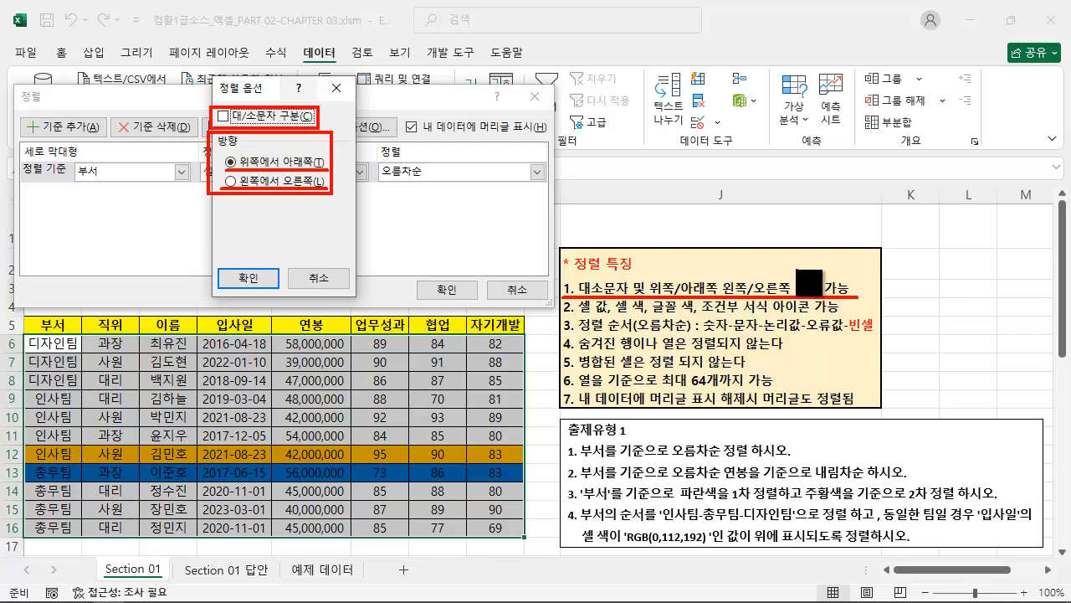
{"action": "key", "text": "Escape"}
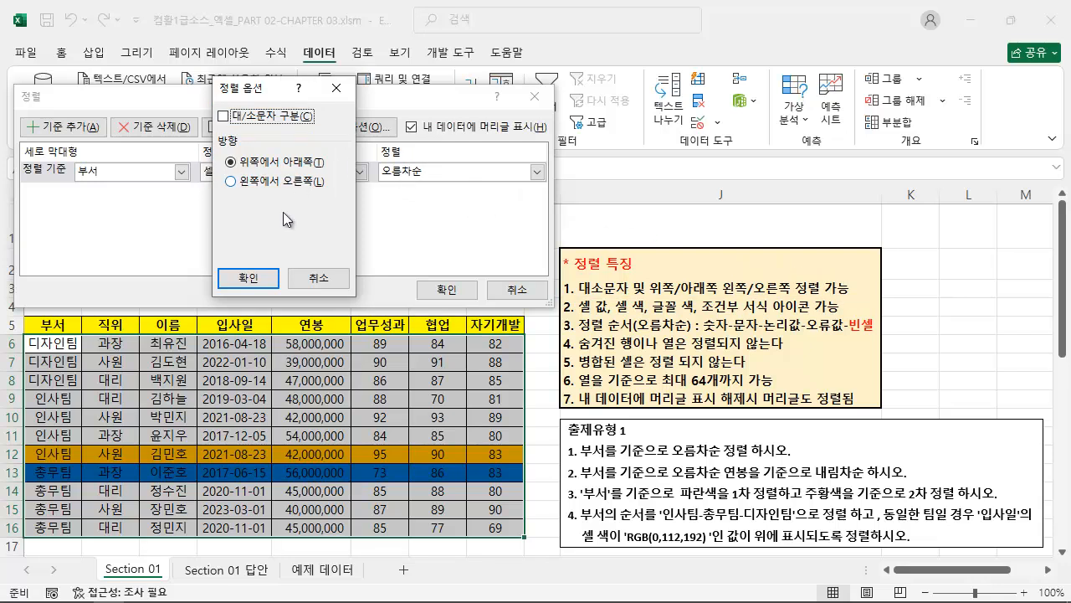
{"action": "left_click", "coordinate": [268, 283]}
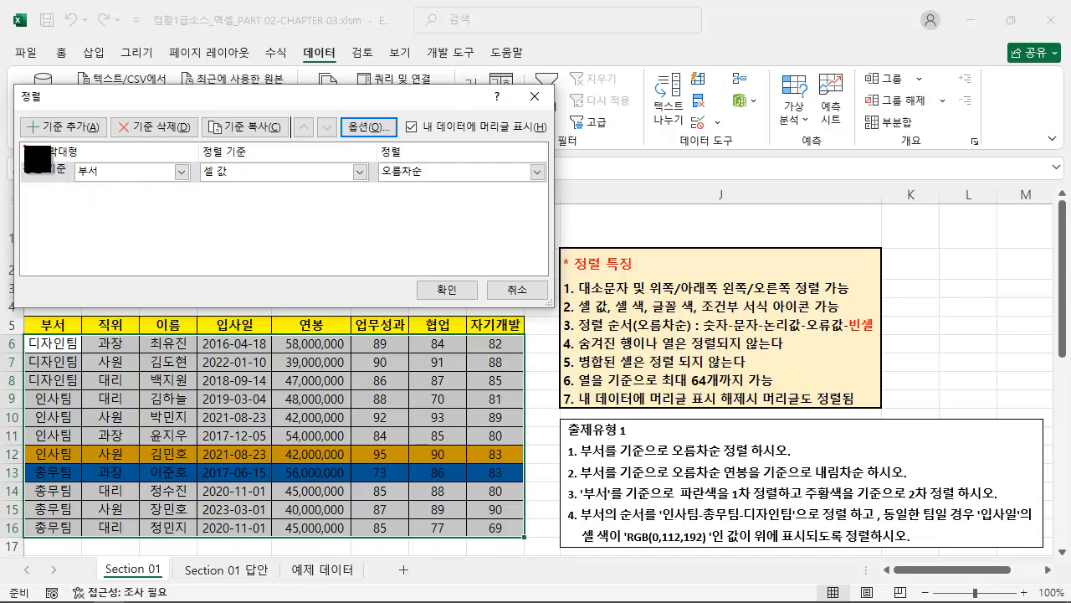
{"action": "mouse_move", "coordinate": [19, 142]}
{"action": "left_mouse_down"}
{"action": "mouse_move", "coordinate": [478, 210]}
{"action": "mouse_move", "coordinate": [548, 196]}
{"action": "left_mouse_up"}
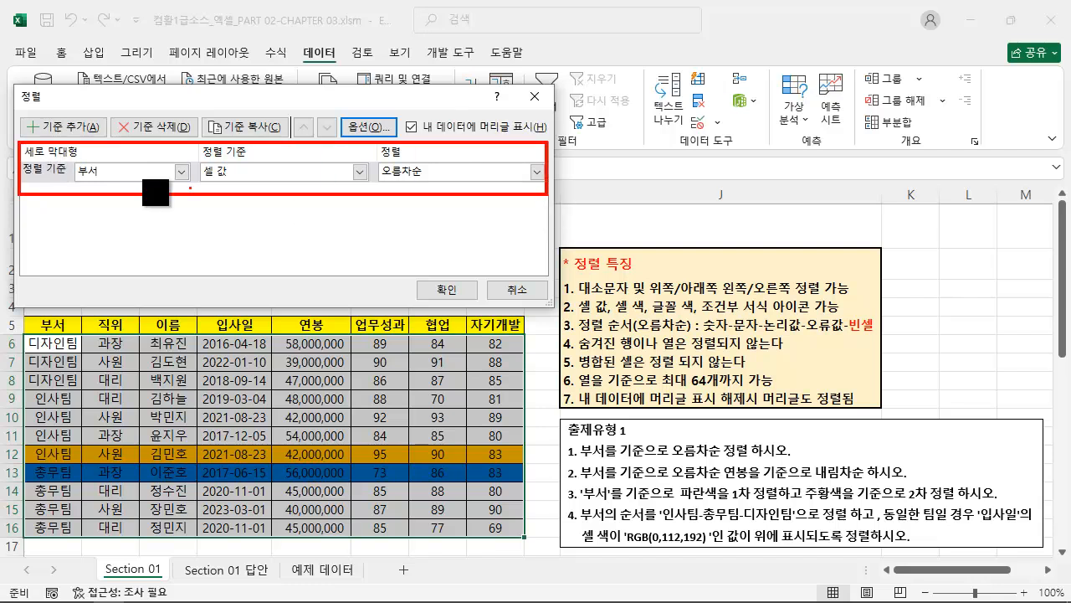
{"action": "left_click_drag", "start_coordinate": [25, 157], "coordinate": [81, 159]}
{"action": "key", "text": "Escape"}
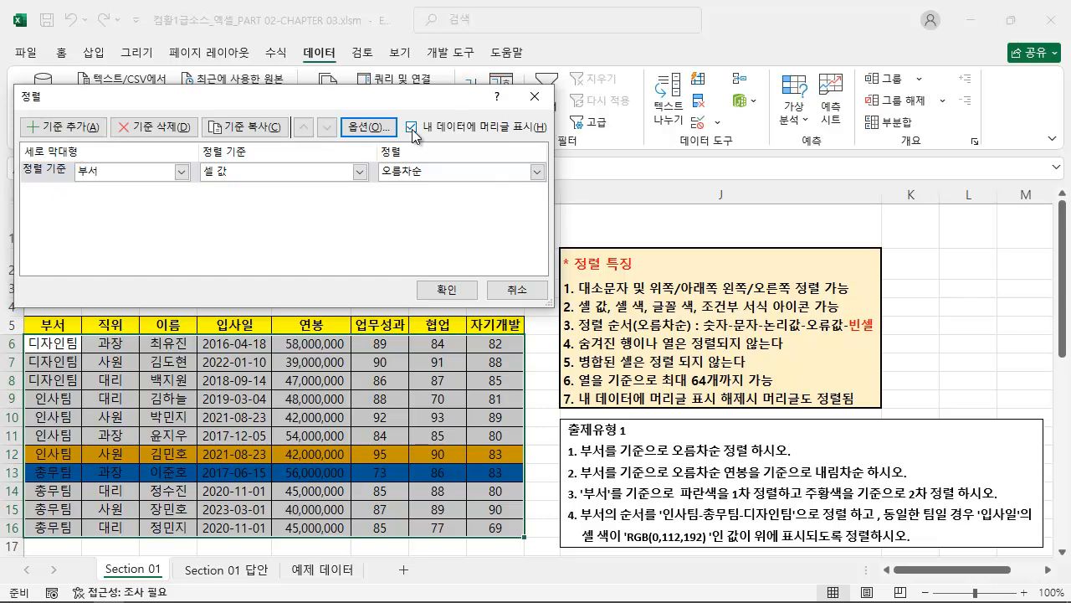
Switch the sort direction to 왼쪽에서 오른쪽 in the sort options and return it to 위쪽에서 아래쪽.
{"action": "left_click", "coordinate": [367, 126]}
{"action": "left_click", "coordinate": [267, 181]}
{"action": "left_click", "coordinate": [247, 277]}
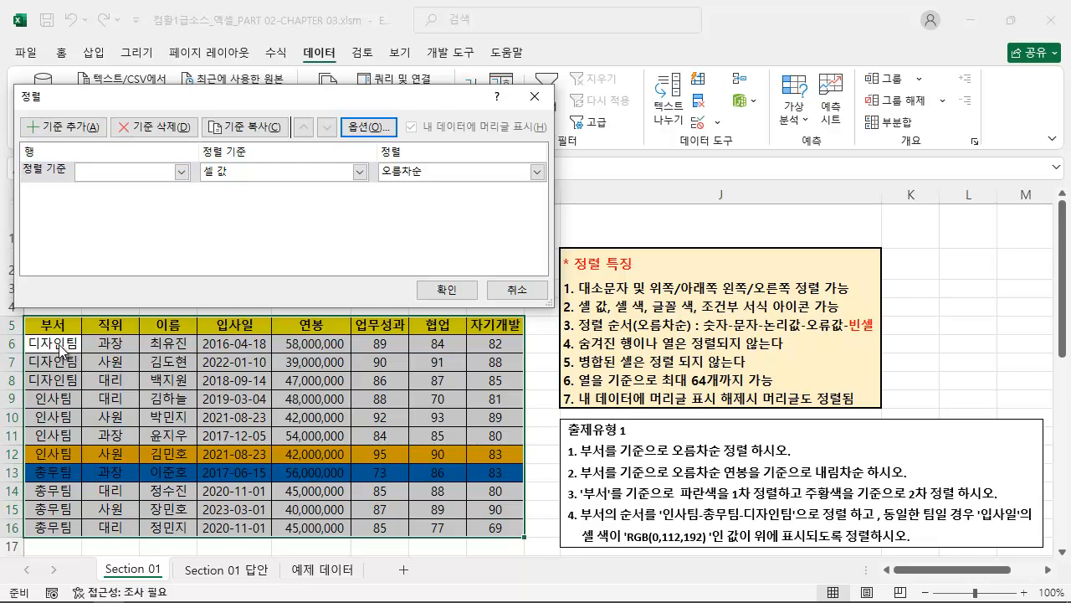
{"action": "key", "text": "ctrl+2"}
{"action": "mouse_move", "coordinate": [23, 325]}
{"action": "left_mouse_down"}
{"action": "mouse_move", "coordinate": [1, 326]}
{"action": "mouse_move", "coordinate": [13, 346]}
{"action": "mouse_move", "coordinate": [1, 347]}
{"action": "mouse_move", "coordinate": [1, 366]}
{"action": "left_mouse_up"}
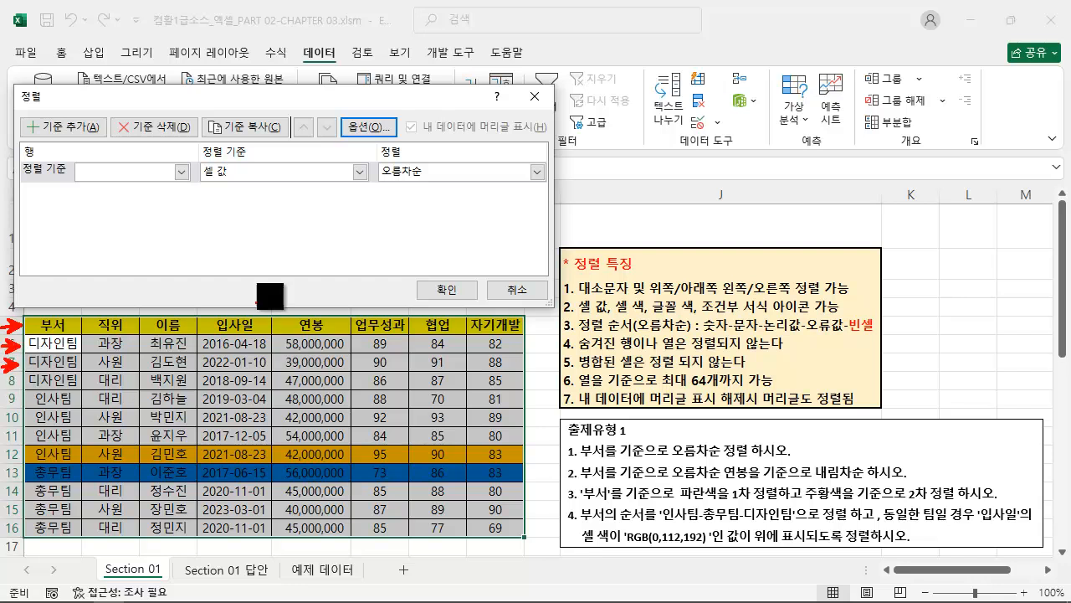
{"action": "key", "text": "Escape"}
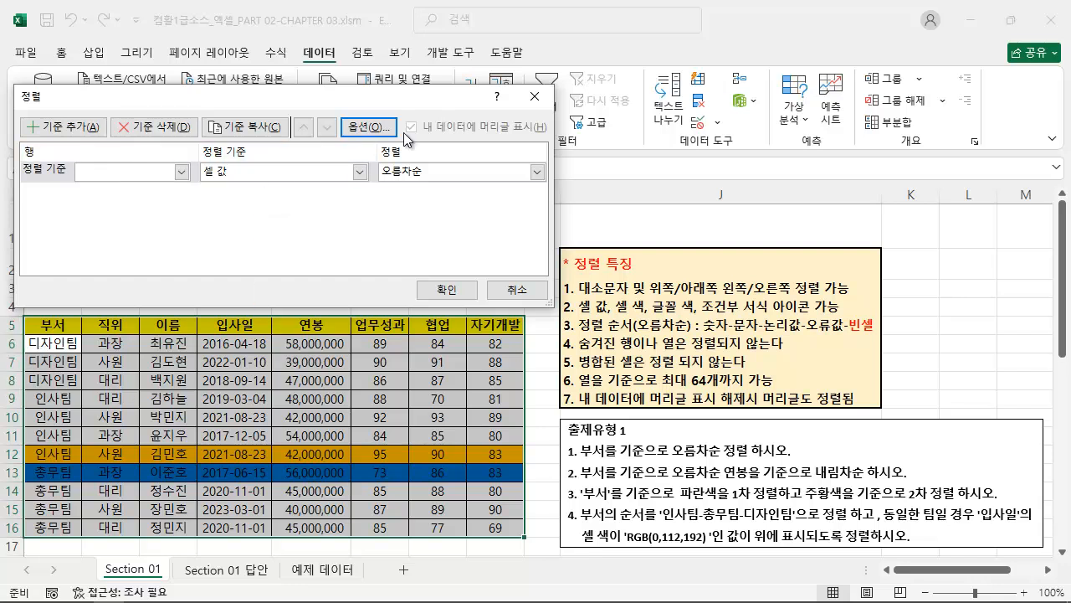
{"action": "left_click", "coordinate": [389, 130]}
{"action": "left_click", "coordinate": [284, 163]}
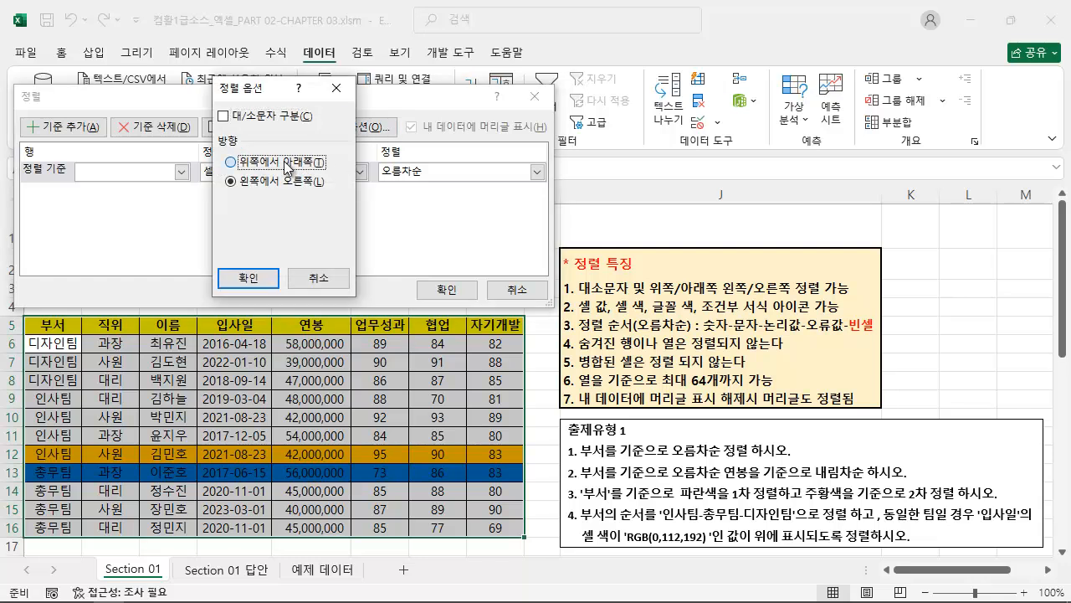
{"action": "left_click", "coordinate": [263, 279]}
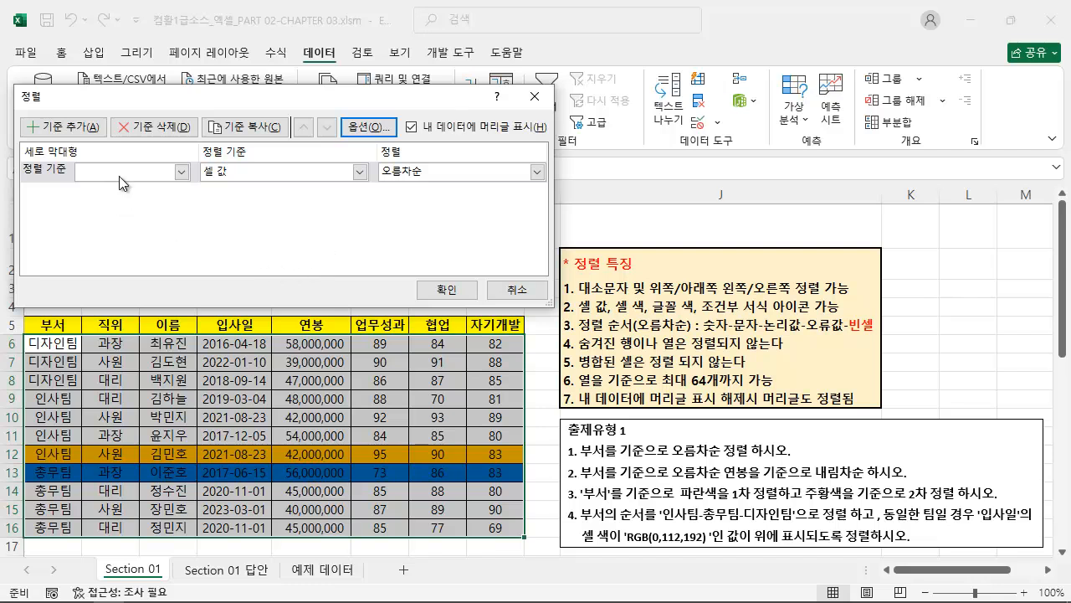
Examine the columns offered for the first sort level against the employee table's header row.
{"action": "left_click", "coordinate": [181, 173]}
{"action": "key", "text": "ctrl+2"}
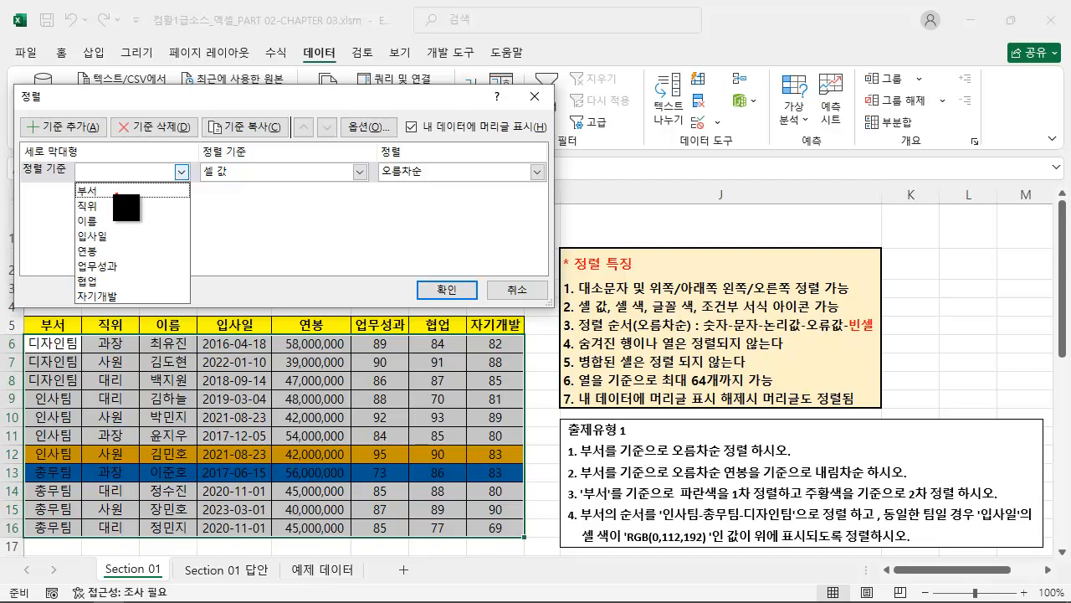
{"action": "mouse_move", "coordinate": [68, 182]}
{"action": "left_mouse_down"}
{"action": "mouse_move", "coordinate": [92, 257]}
{"action": "mouse_move", "coordinate": [121, 284]}
{"action": "mouse_move", "coordinate": [126, 306]}
{"action": "left_mouse_up"}
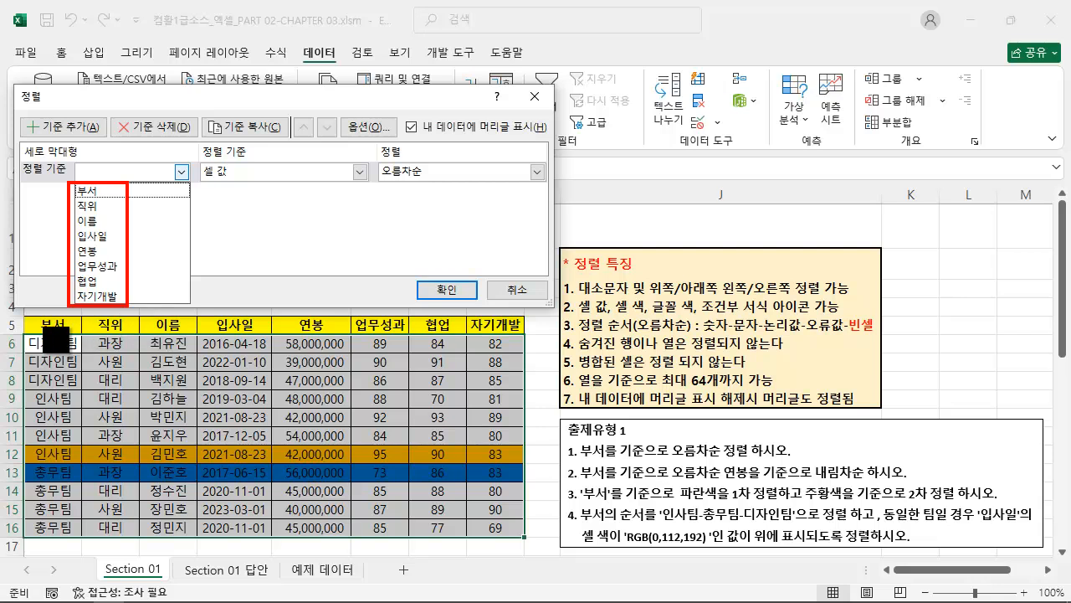
{"action": "left_click_drag", "start_coordinate": [22, 316], "coordinate": [526, 335]}
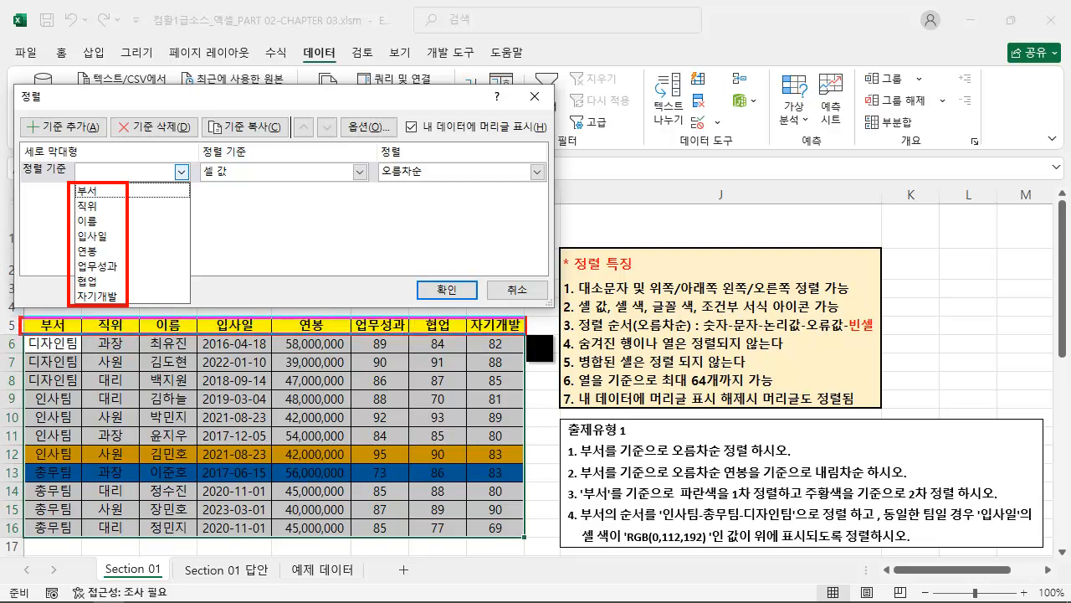
{"action": "left_click_drag", "start_coordinate": [136, 257], "coordinate": [211, 306]}
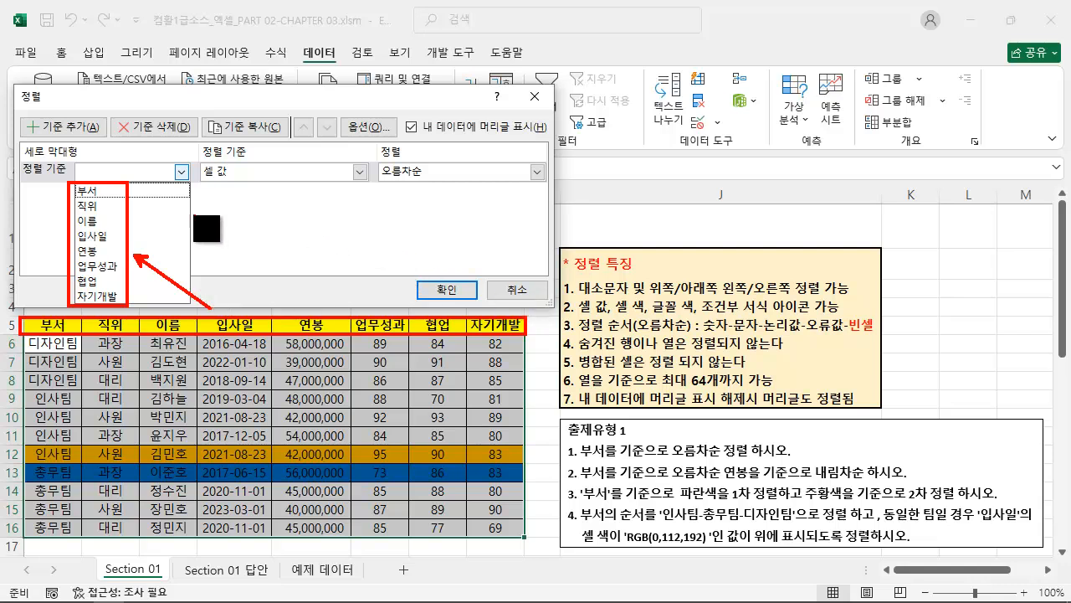
{"action": "key", "text": "Escape"}
Set the first sort level to the 부서 column, based on exercise 2.
{"action": "key", "text": "ctrl+2"}
{"action": "left_click_drag", "start_coordinate": [569, 484], "coordinate": [912, 485]}
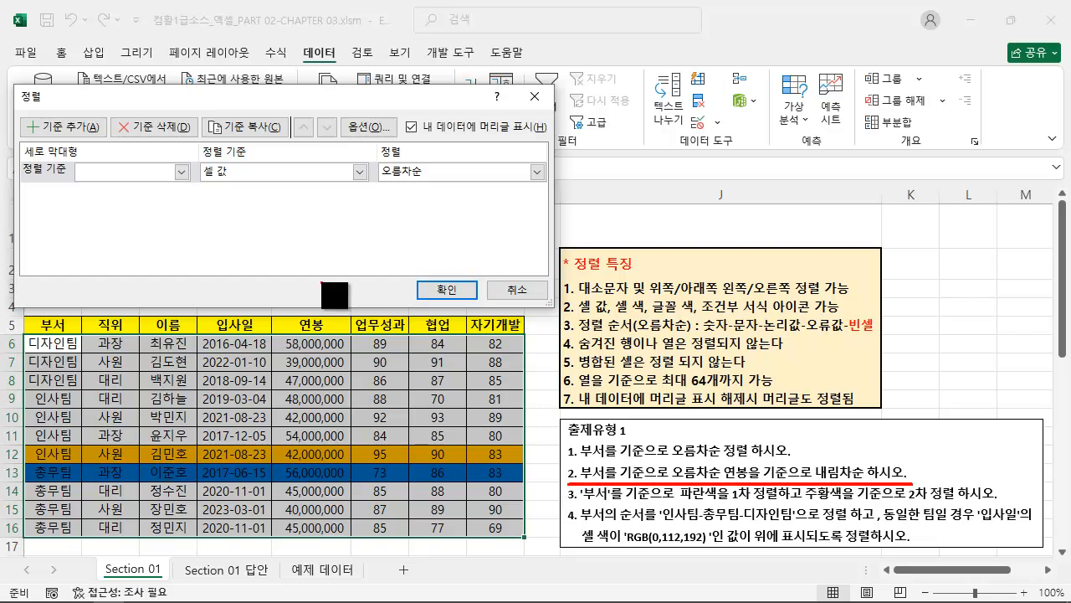
{"action": "left_click", "coordinate": [102, 174]}
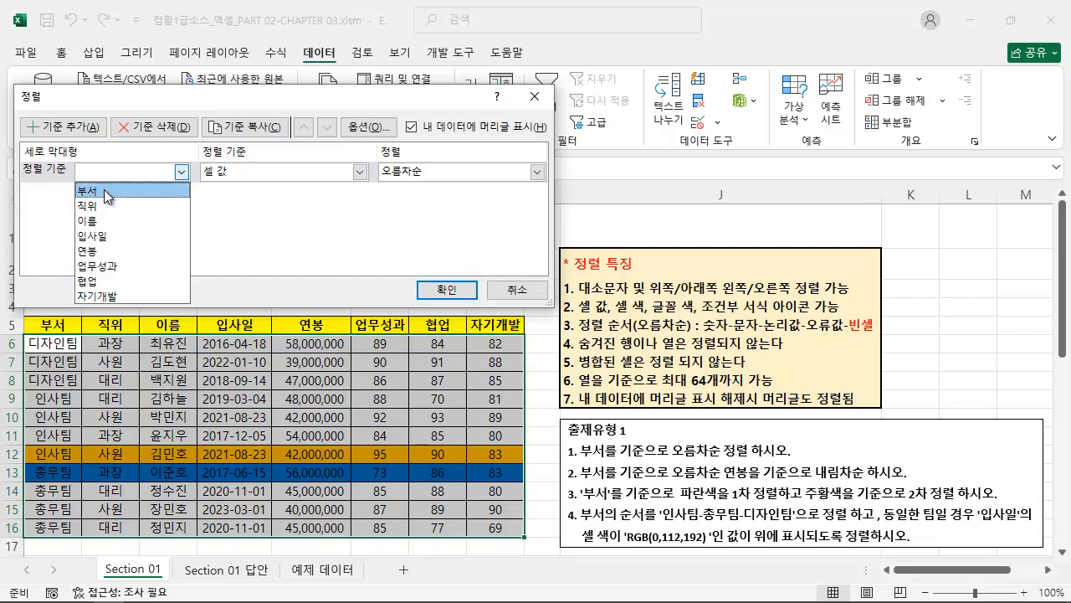
{"action": "left_click", "coordinate": [107, 192]}
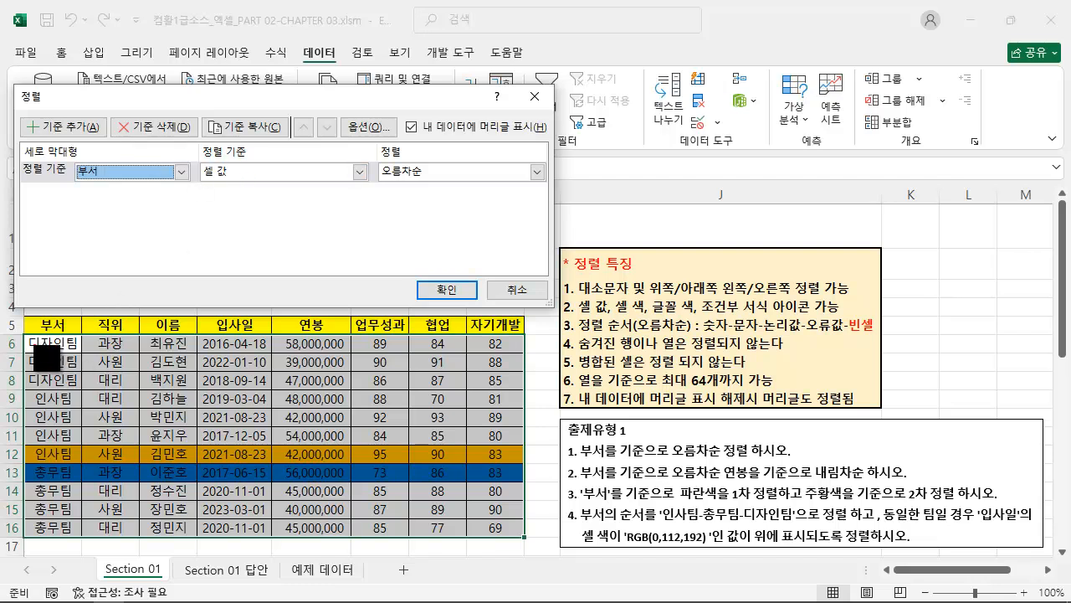
{"action": "mouse_move", "coordinate": [23, 333]}
{"action": "left_mouse_down"}
{"action": "mouse_move", "coordinate": [83, 506]}
{"action": "mouse_move", "coordinate": [79, 536]}
{"action": "left_mouse_up"}
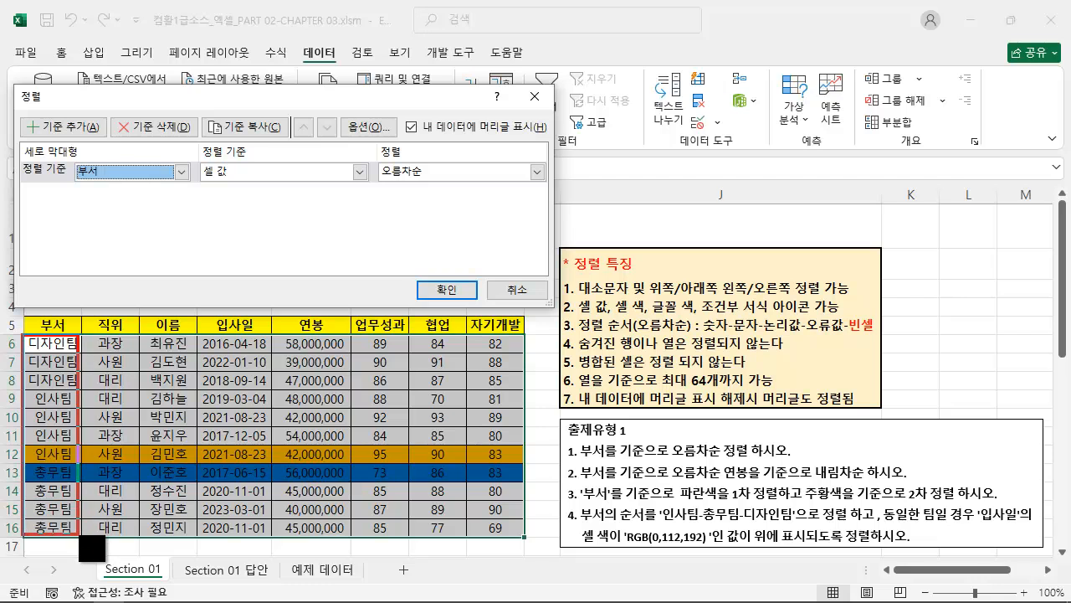
{"action": "mouse_move", "coordinate": [405, 180]}
{"action": "left_mouse_down"}
{"action": "mouse_move", "coordinate": [117, 307]}
{"action": "mouse_move", "coordinate": [87, 359]}
{"action": "left_mouse_up"}
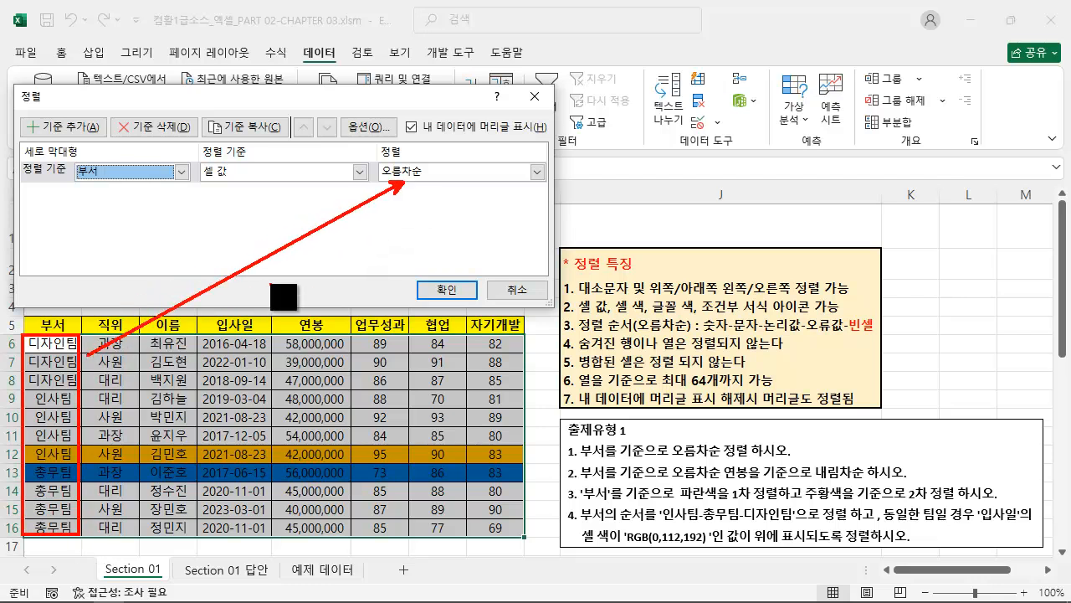
{"action": "key", "text": "Escape"}
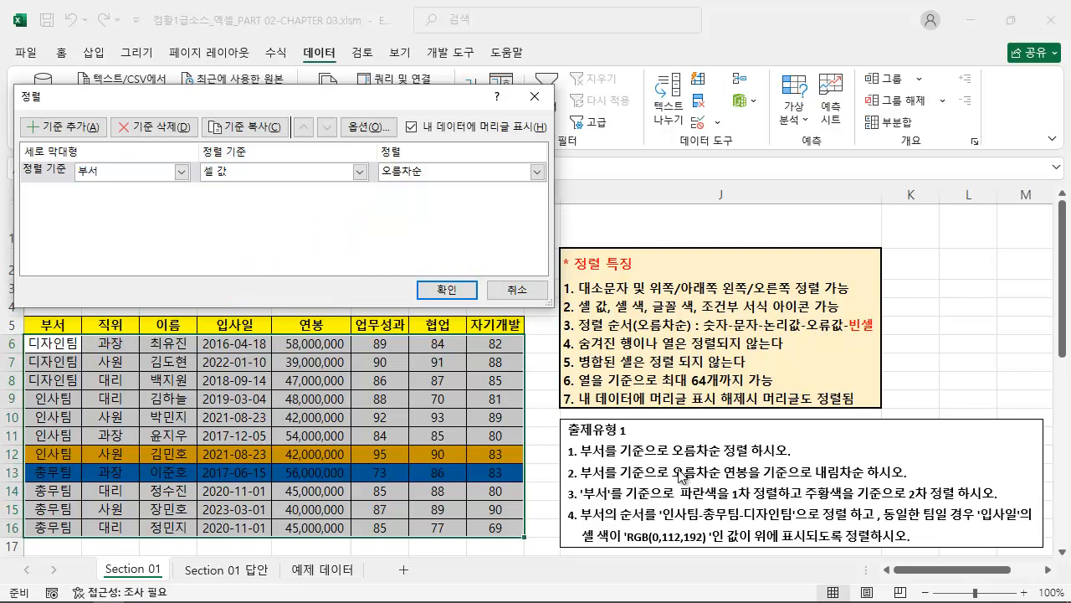
Add a second sort level on the 연봉 column with 내림차순 order.
{"action": "key", "text": "ctrl+2"}
{"action": "left_click_drag", "start_coordinate": [576, 480], "coordinate": [921, 498]}
{"action": "key", "text": "Escape"}
{"action": "left_click", "coordinate": [72, 131]}
{"action": "left_click", "coordinate": [107, 192]}
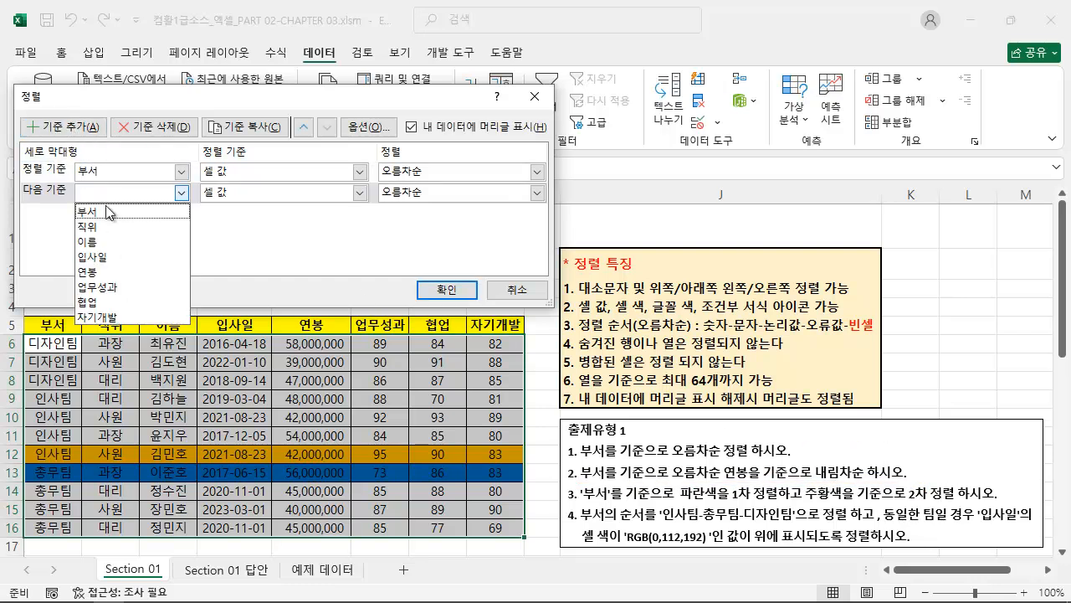
{"action": "left_click", "coordinate": [110, 273]}
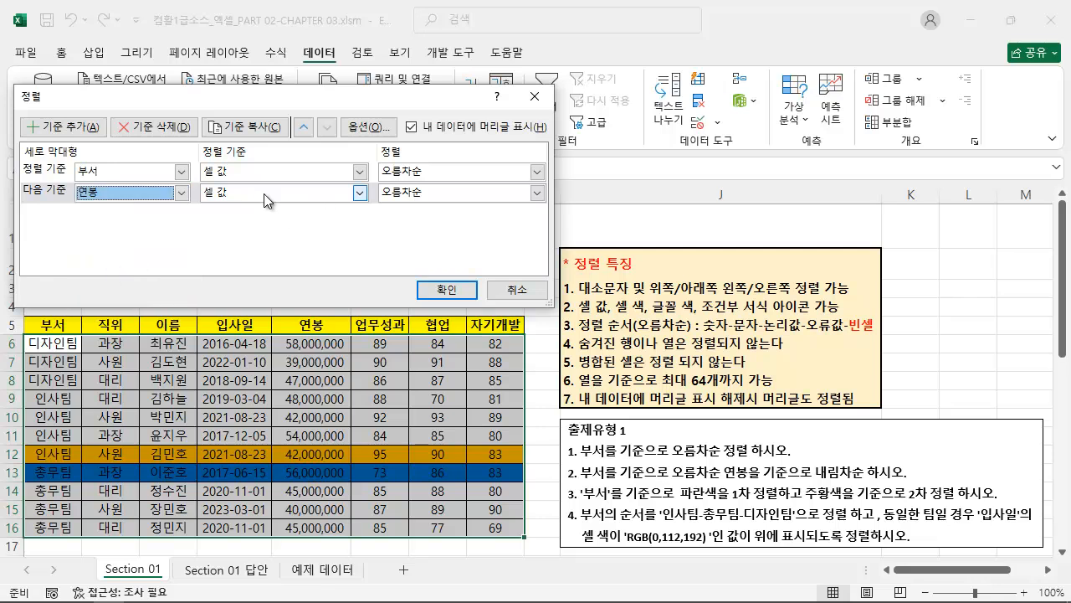
{"action": "left_click", "coordinate": [428, 192]}
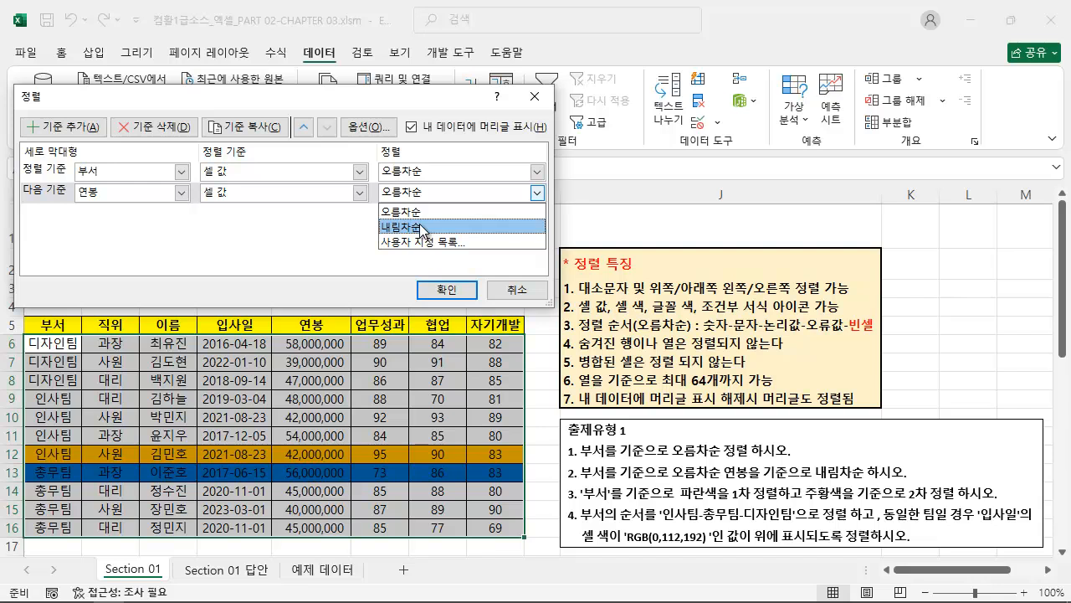
{"action": "left_click", "coordinate": [424, 227]}
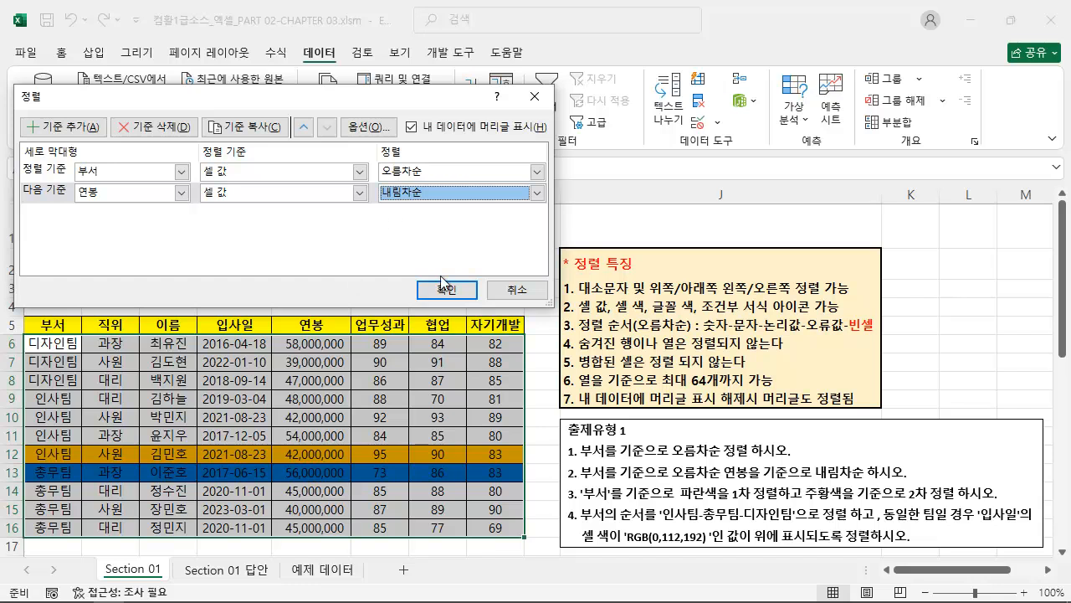
Review the 정렬 기준 choices available for the 연봉 level, comparing them with the second sorting note.
{"action": "left_click", "coordinate": [290, 193]}
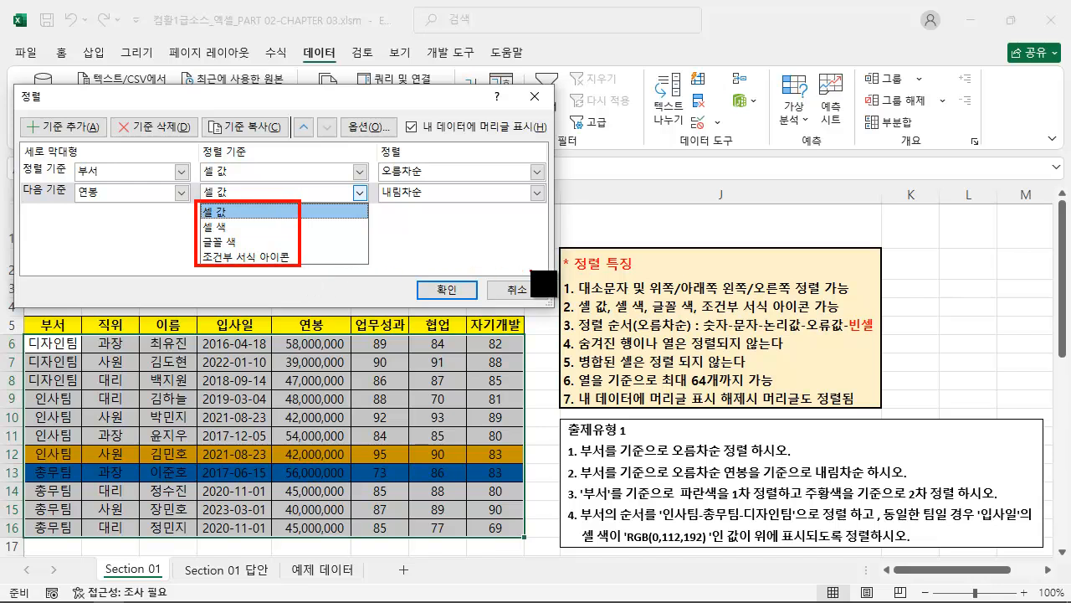
{"action": "left_click_drag", "start_coordinate": [561, 316], "coordinate": [820, 317]}
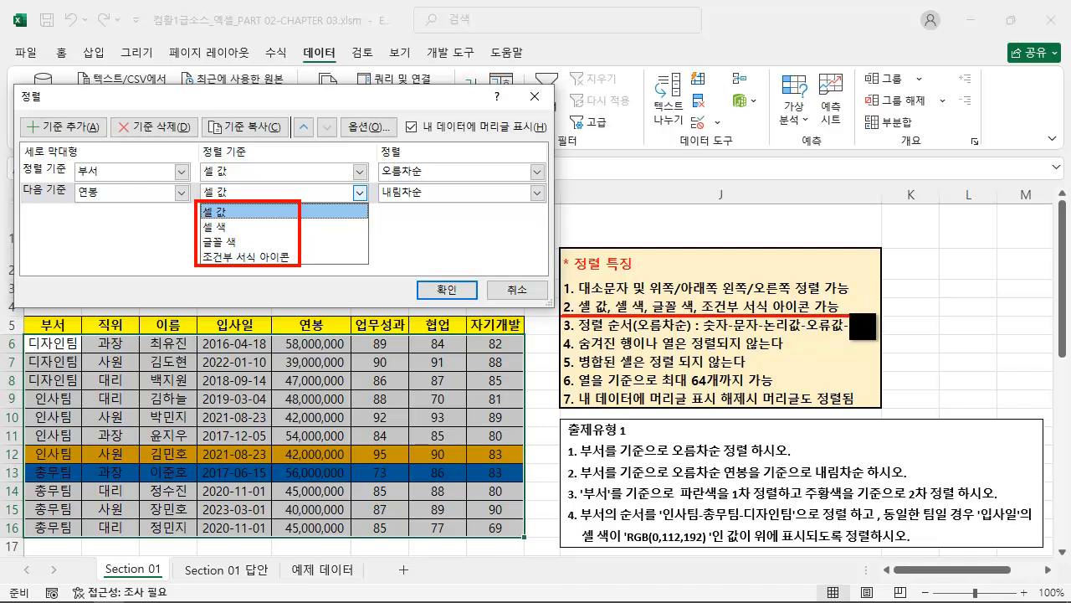
{"action": "key", "text": "Escape"}
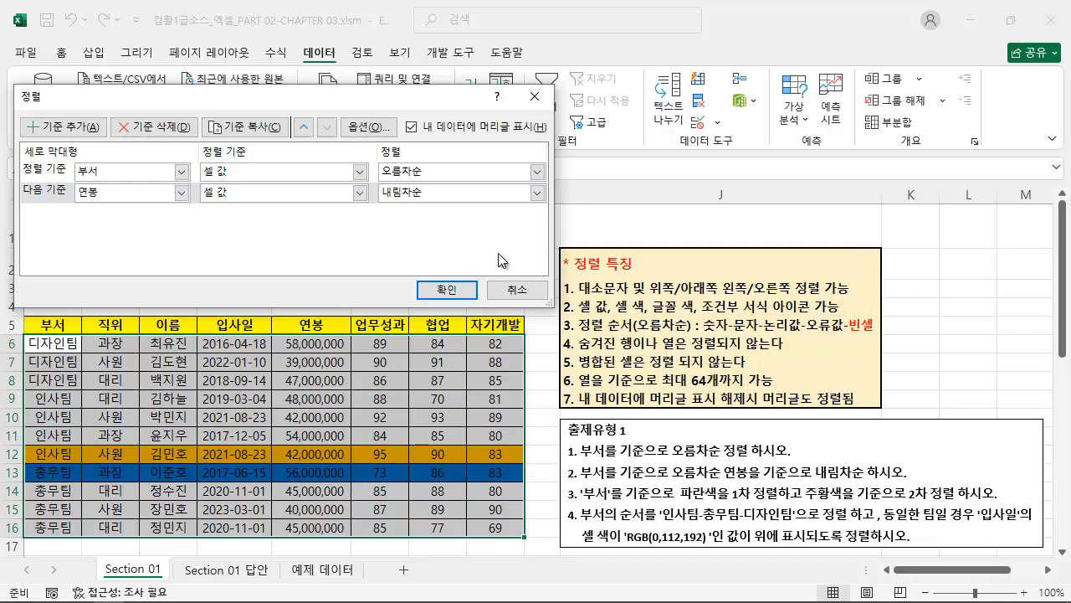
{"action": "key", "text": "ctrl+2"}
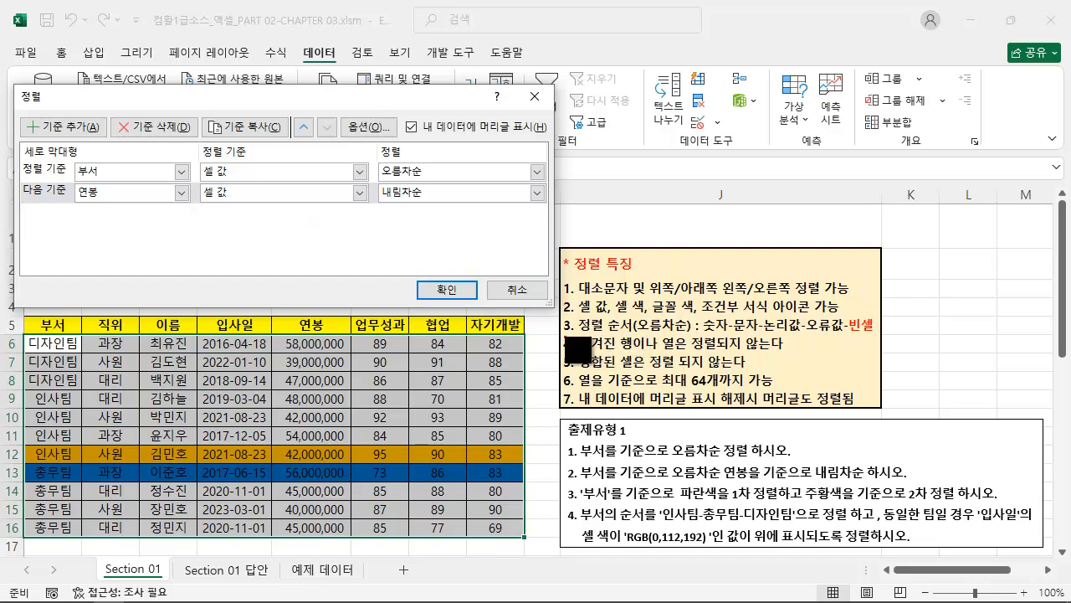
{"action": "left_click_drag", "start_coordinate": [561, 336], "coordinate": [874, 337]}
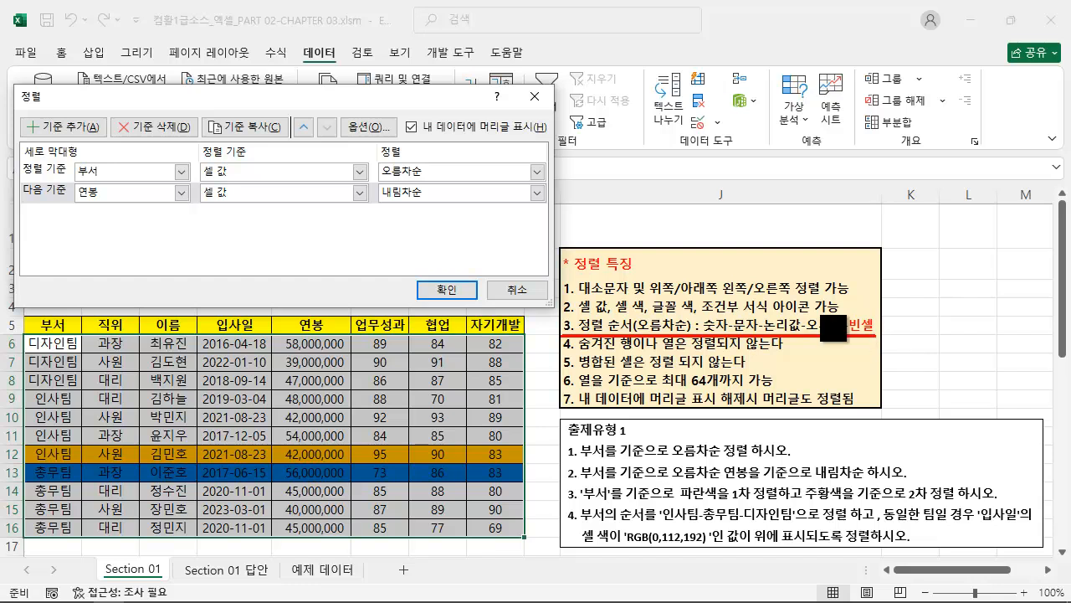
{"action": "mouse_move", "coordinate": [721, 318]}
{"action": "left_mouse_down"}
{"action": "mouse_move", "coordinate": [743, 302]}
{"action": "mouse_move", "coordinate": [778, 305]}
{"action": "left_mouse_up"}
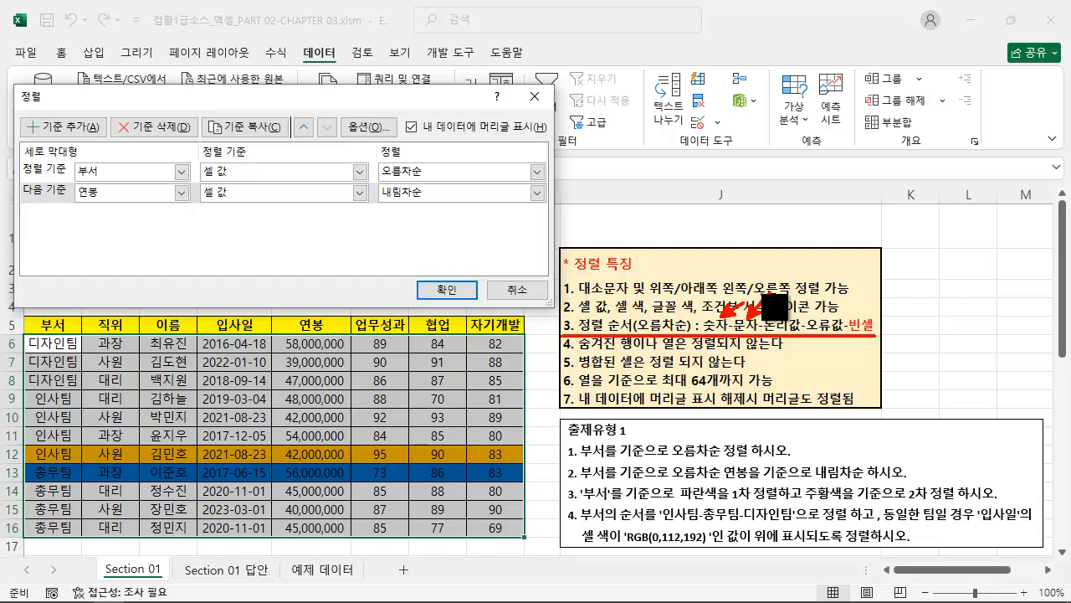
{"action": "mouse_move", "coordinate": [813, 333]}
{"action": "left_mouse_down"}
{"action": "mouse_move", "coordinate": [791, 317]}
{"action": "mouse_move", "coordinate": [866, 300]}
{"action": "left_mouse_up"}
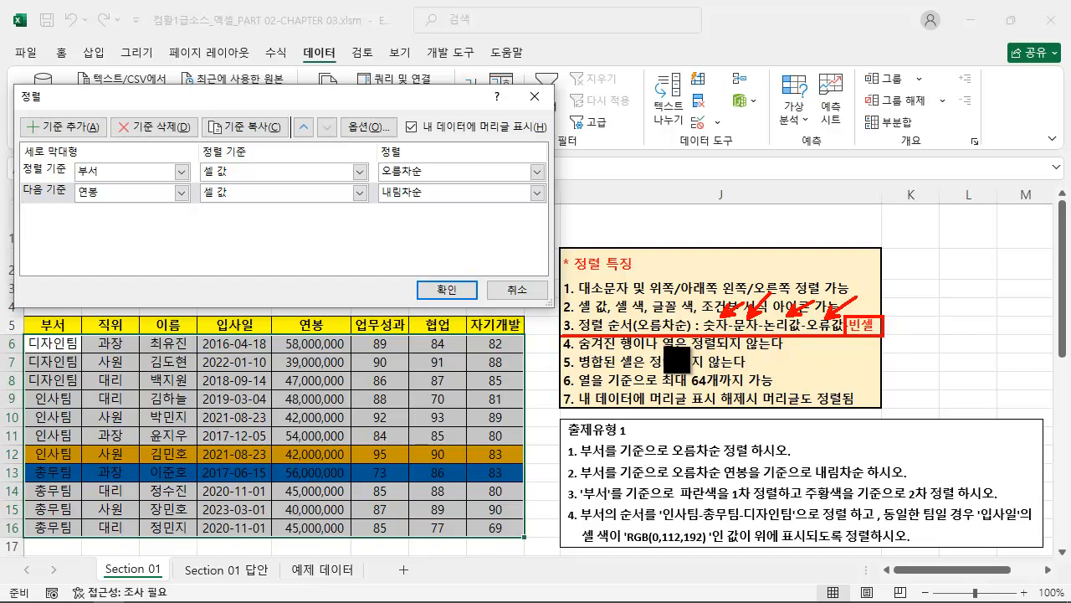
{"action": "key", "text": "Escape"}
{"action": "key", "text": "ctrl+2"}
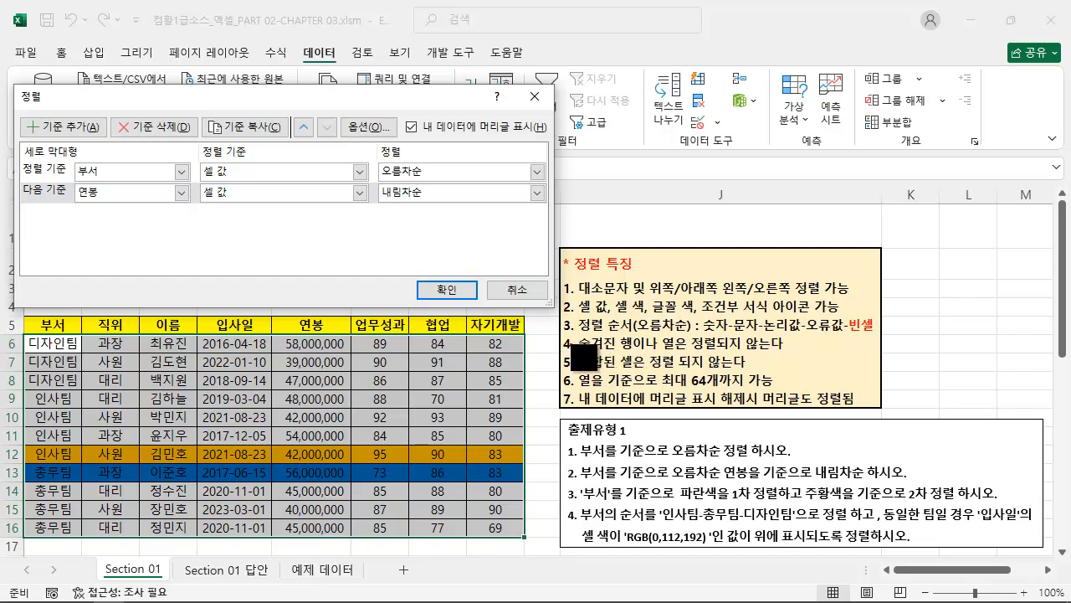
{"action": "mouse_move", "coordinate": [558, 336]}
{"action": "left_mouse_down"}
{"action": "mouse_move", "coordinate": [597, 352]}
{"action": "mouse_move", "coordinate": [800, 353]}
{"action": "left_mouse_up"}
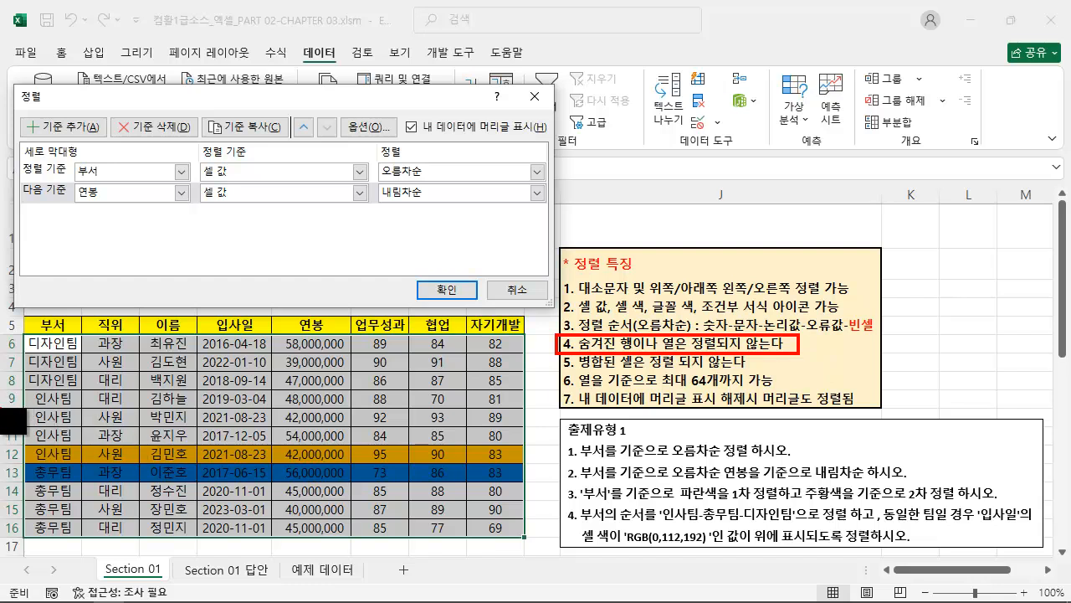
{"action": "mouse_move", "coordinate": [23, 405]}
{"action": "left_mouse_down"}
{"action": "mouse_move", "coordinate": [450, 434]}
{"action": "mouse_move", "coordinate": [545, 429]}
{"action": "mouse_move", "coordinate": [523, 429]}
{"action": "left_mouse_up"}
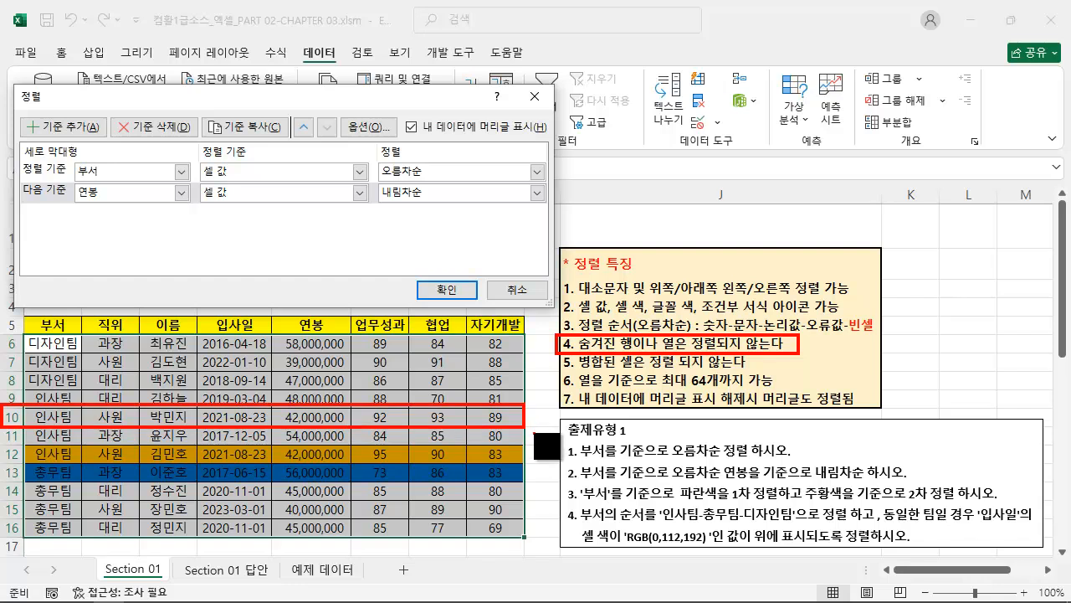
{"action": "key", "text": "ctrl+z"}
{"action": "key", "text": "ctrl+z"}
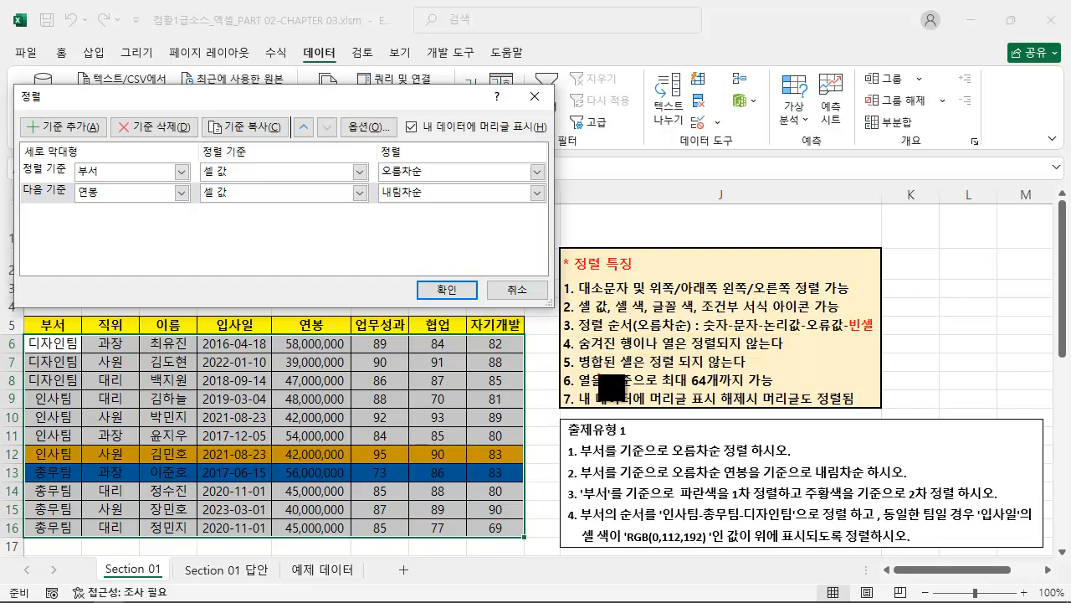
{"action": "left_click_drag", "start_coordinate": [559, 352], "coordinate": [760, 374]}
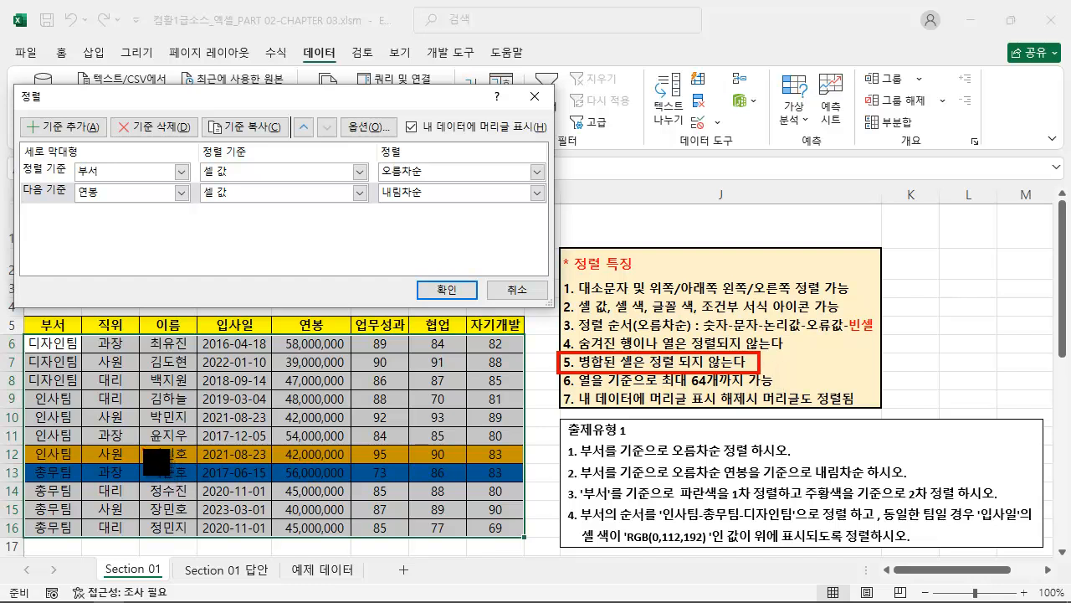
{"action": "mouse_move", "coordinate": [137, 445]}
{"action": "left_mouse_down"}
{"action": "mouse_move", "coordinate": [250, 468]}
{"action": "mouse_move", "coordinate": [275, 463]}
{"action": "left_mouse_up"}
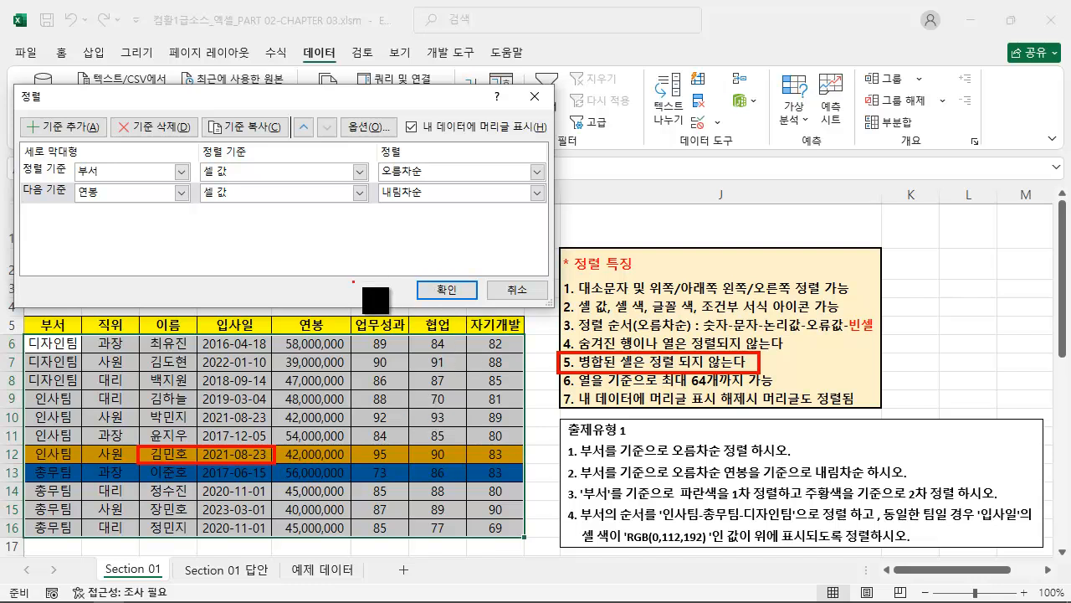
{"action": "left_click_drag", "start_coordinate": [45, 40], "coordinate": [77, 66]}
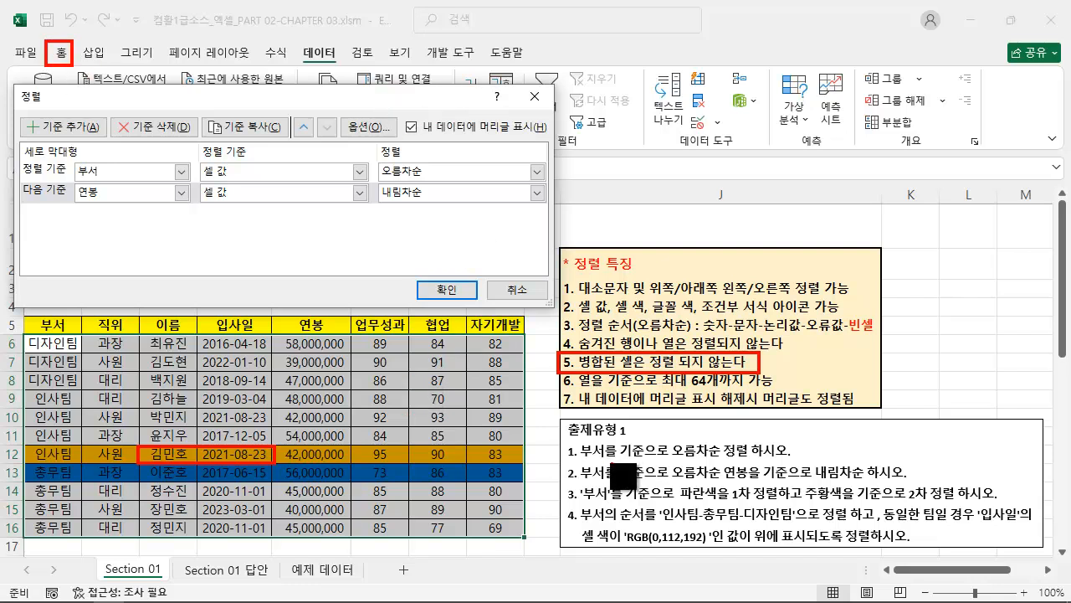
Apply the two-level sort of the employee table by 부서 오름차순 and 연봉 내림차순, with 내 데이터에 머리글 표시 enabled.
{"action": "mouse_move", "coordinate": [561, 372]}
{"action": "left_mouse_down"}
{"action": "mouse_move", "coordinate": [792, 387]}
{"action": "mouse_move", "coordinate": [777, 387]}
{"action": "left_mouse_up"}
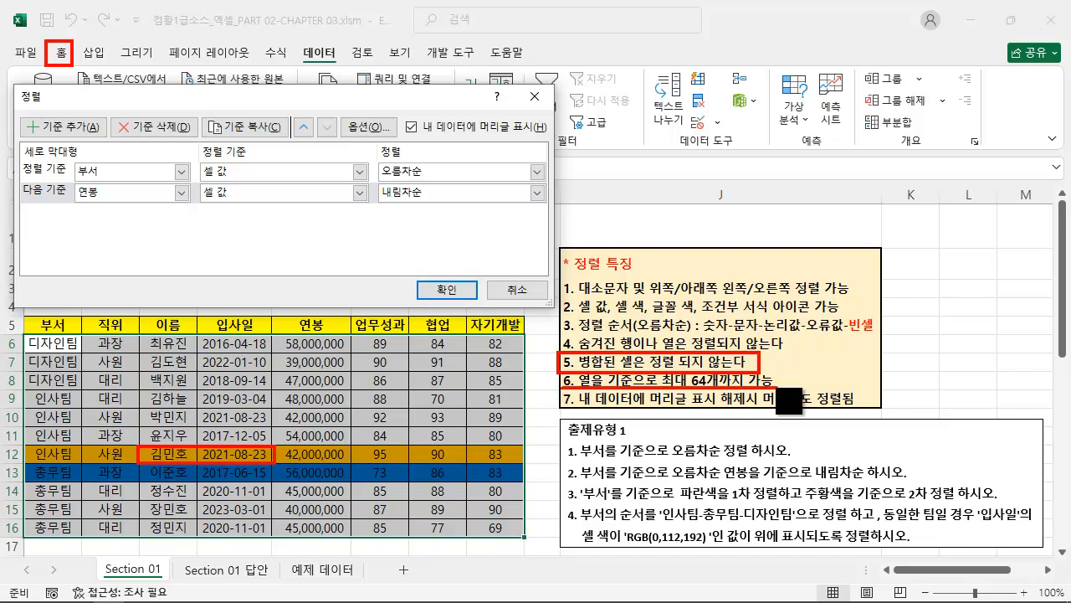
{"action": "left_click_drag", "start_coordinate": [555, 410], "coordinate": [867, 409]}
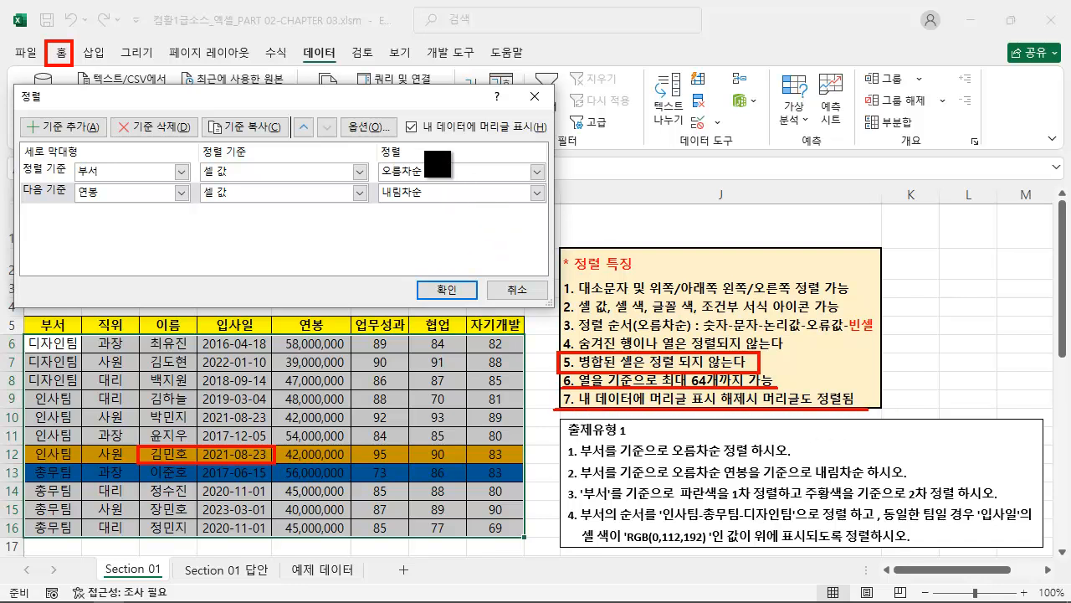
{"action": "mouse_move", "coordinate": [400, 114]}
{"action": "left_mouse_down"}
{"action": "mouse_move", "coordinate": [480, 165]}
{"action": "mouse_move", "coordinate": [553, 143]}
{"action": "left_mouse_up"}
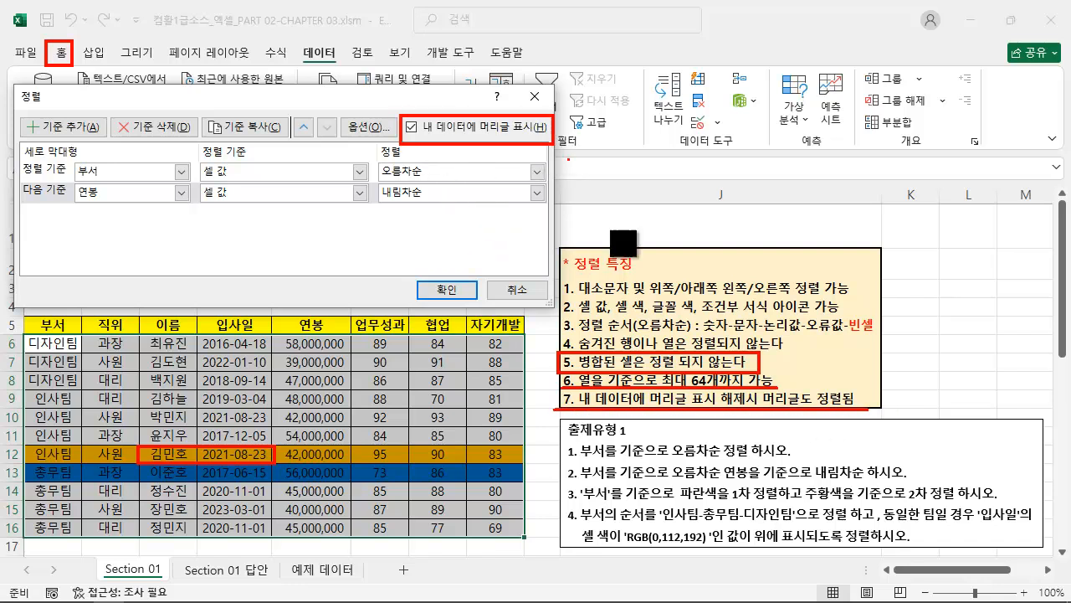
{"action": "left_click_drag", "start_coordinate": [570, 482], "coordinate": [905, 482]}
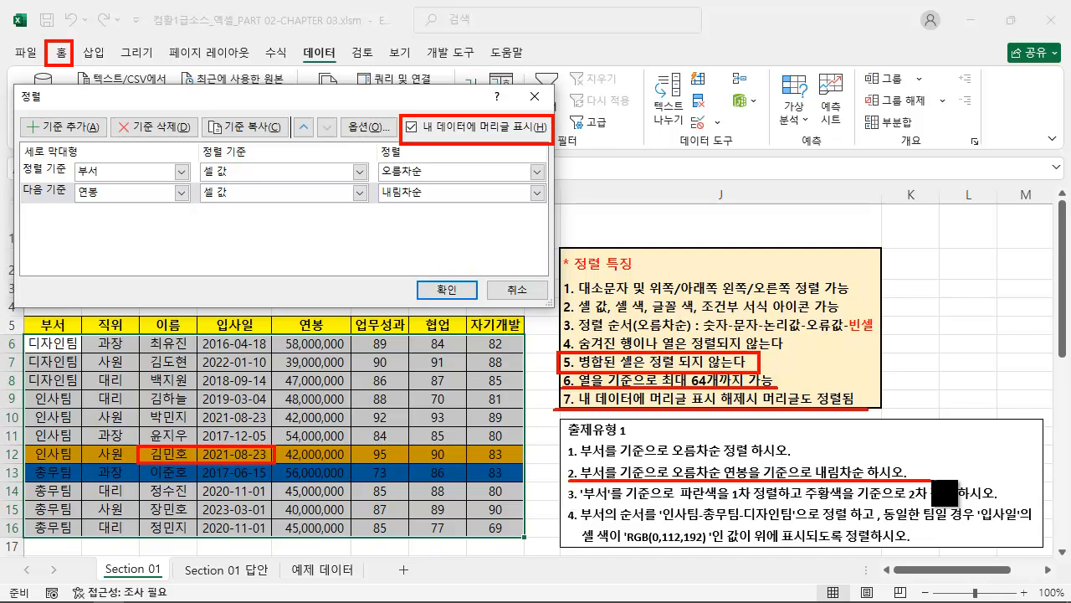
{"action": "key", "text": "Escape"}
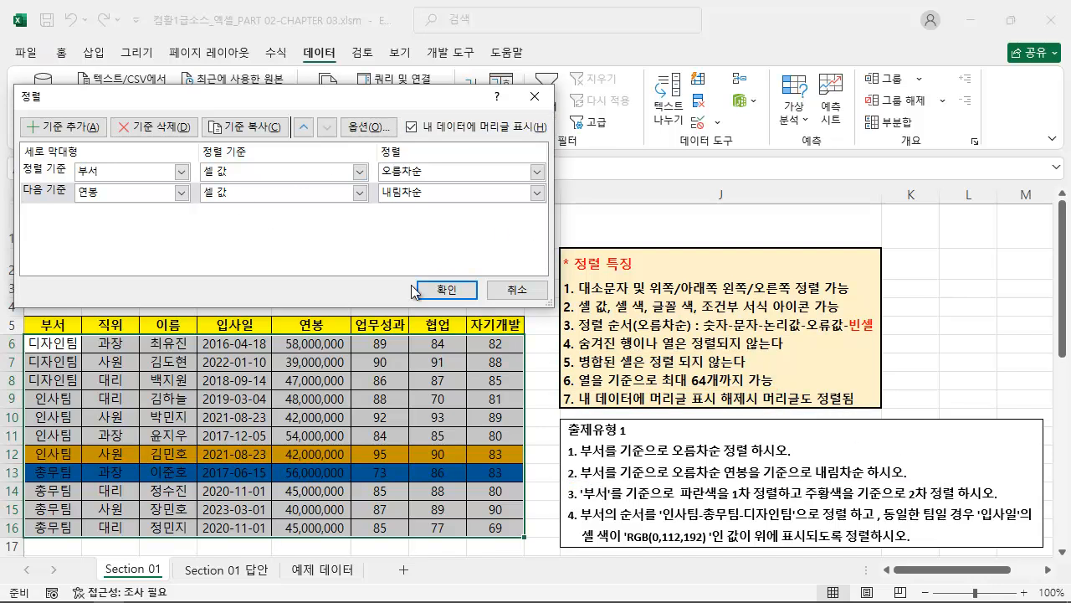
{"action": "left_click", "coordinate": [446, 289]}
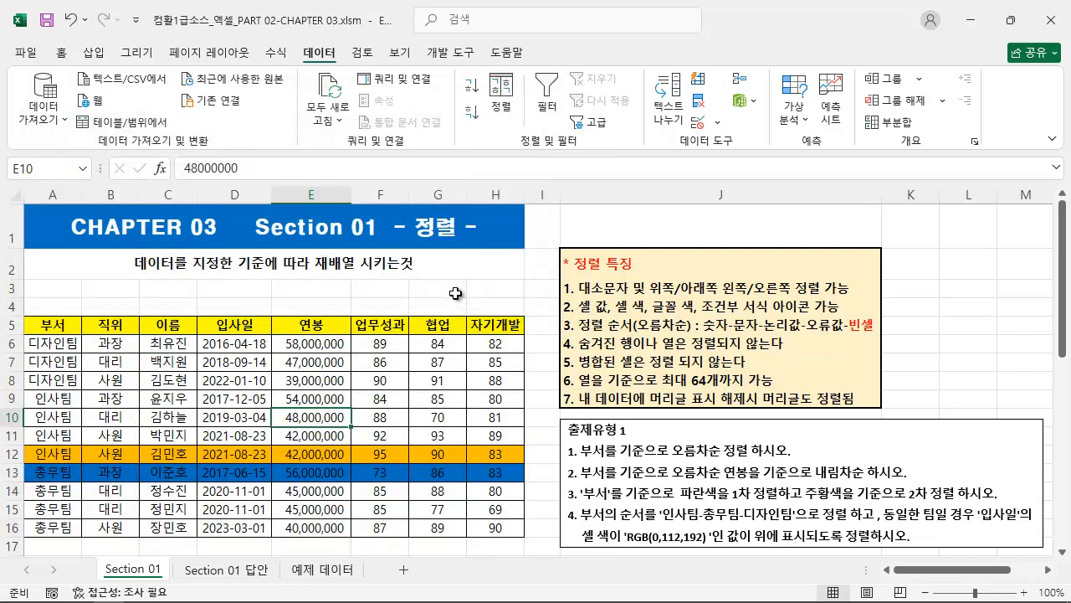
Check the table's 부서 order and the 연봉 order within 디자인팀 against exercise 2, and read exercise 3.
{"action": "key", "text": "ctrl+2"}
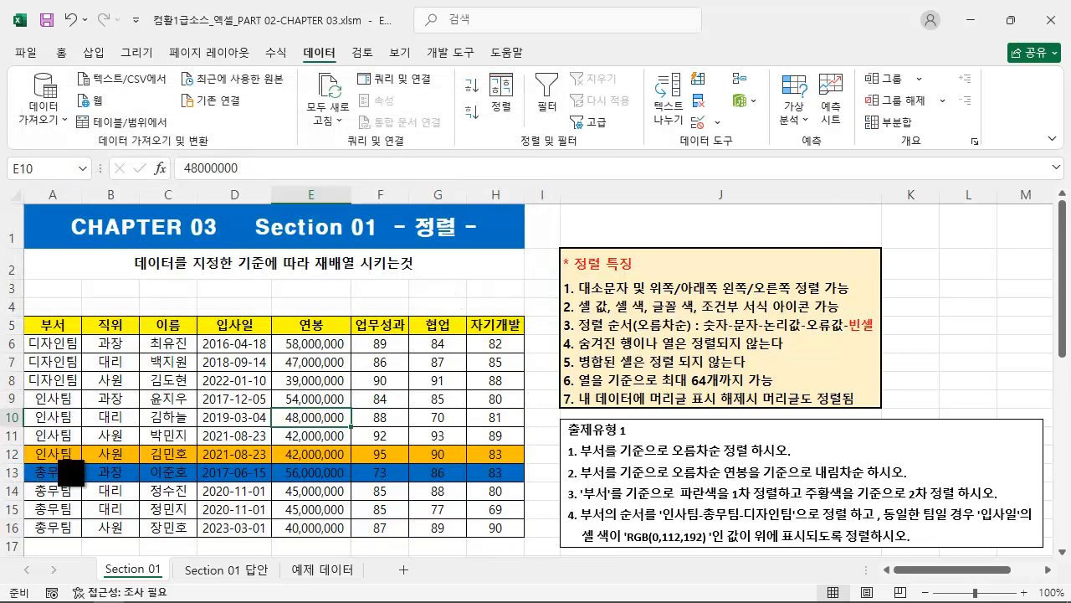
{"action": "left_click_drag", "start_coordinate": [78, 525], "coordinate": [78, 338]}
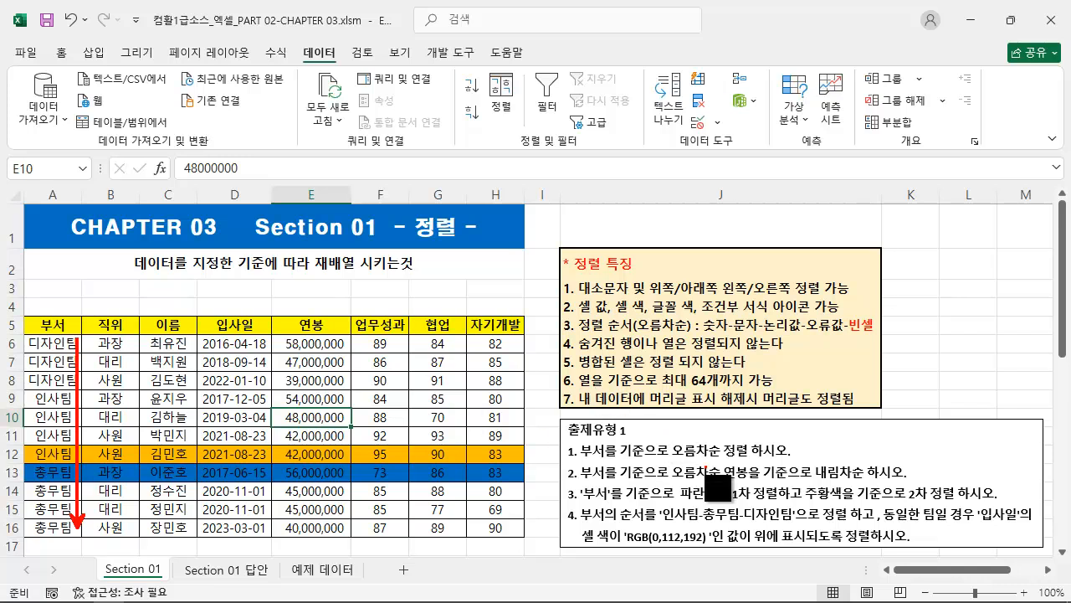
{"action": "left_click_drag", "start_coordinate": [727, 482], "coordinate": [923, 482]}
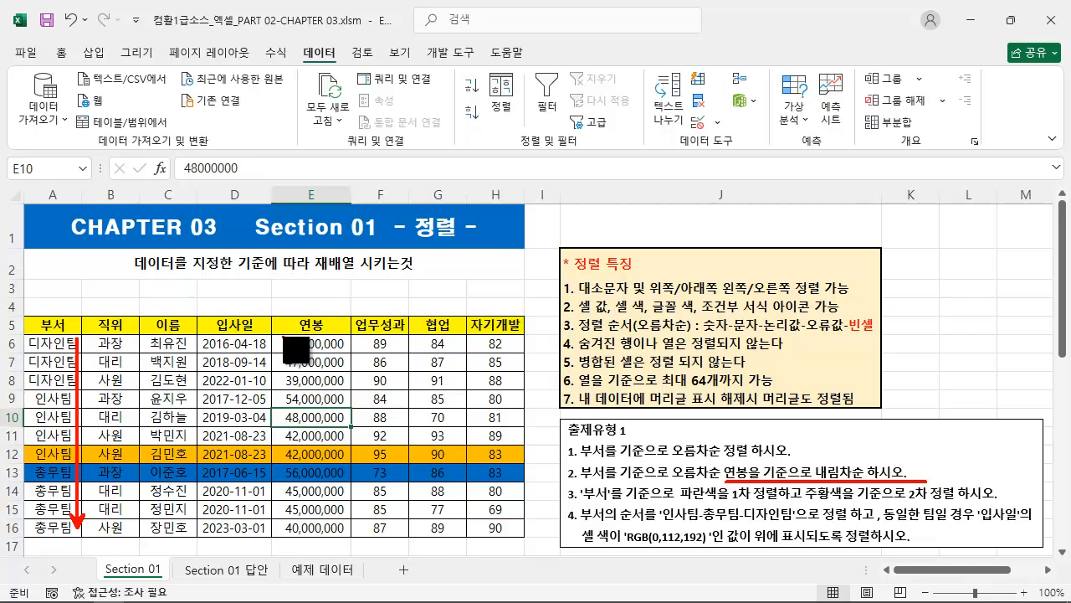
{"action": "mouse_move", "coordinate": [19, 333]}
{"action": "left_mouse_down"}
{"action": "mouse_move", "coordinate": [268, 407]}
{"action": "mouse_move", "coordinate": [350, 387]}
{"action": "left_mouse_up"}
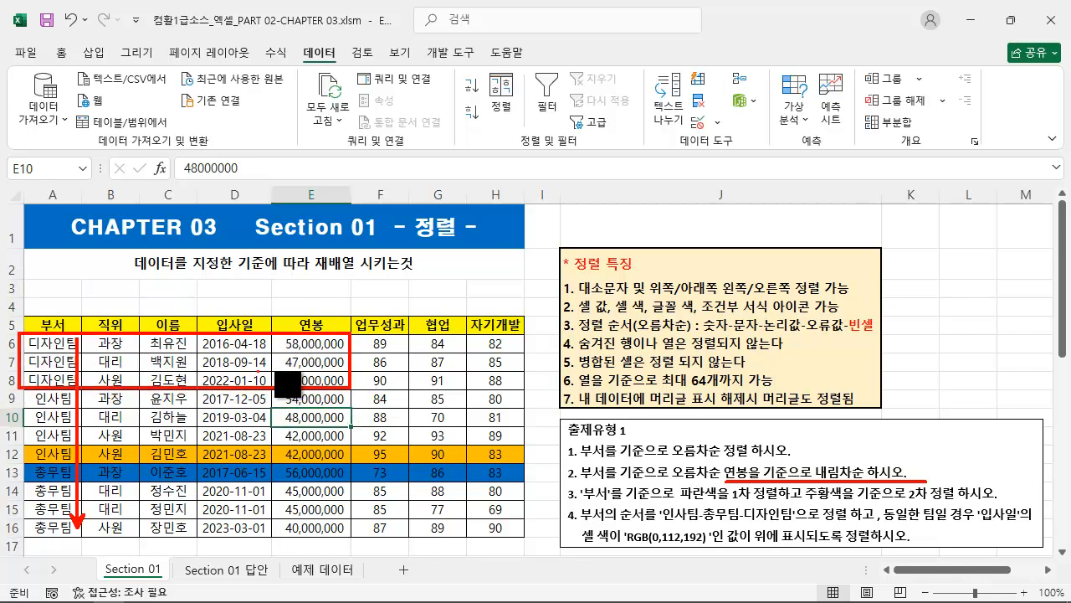
{"action": "left_click_drag", "start_coordinate": [279, 384], "coordinate": [278, 340]}
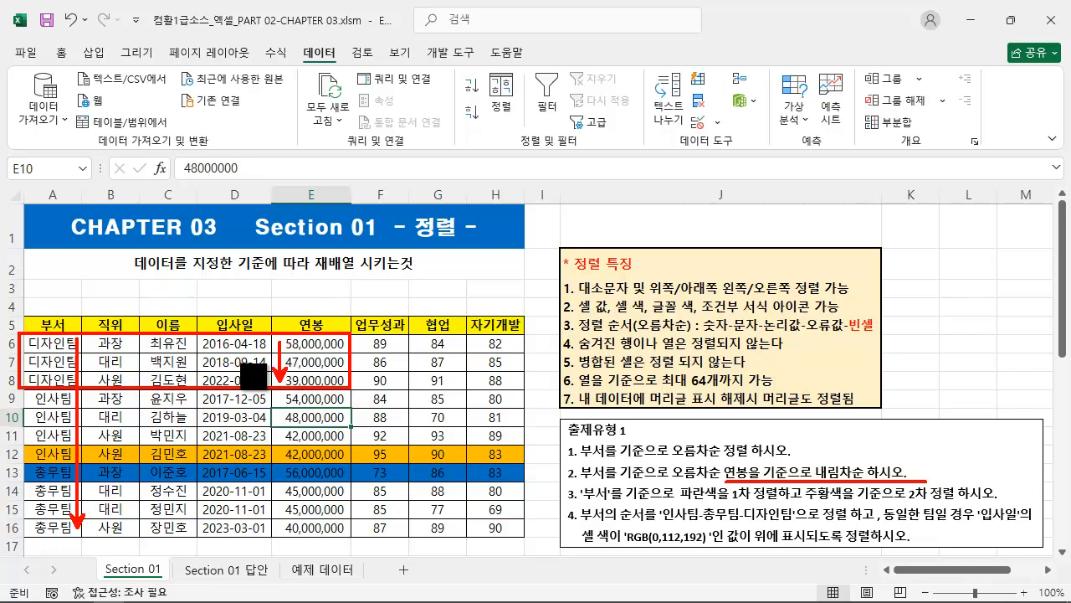
{"action": "key", "text": "Escape"}
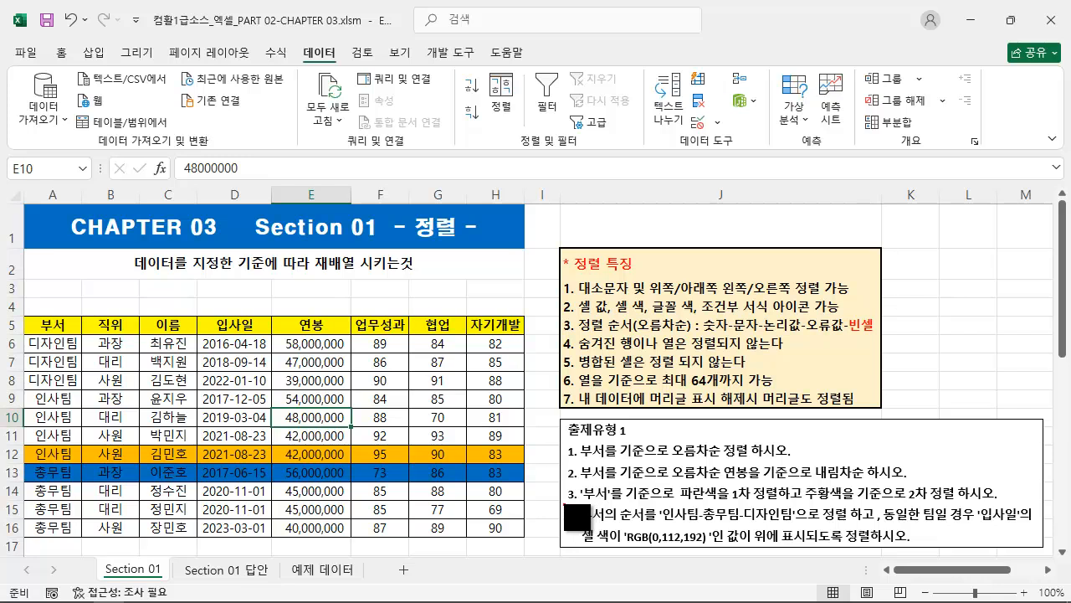
{"action": "left_click_drag", "start_coordinate": [578, 517], "coordinate": [1033, 517]}
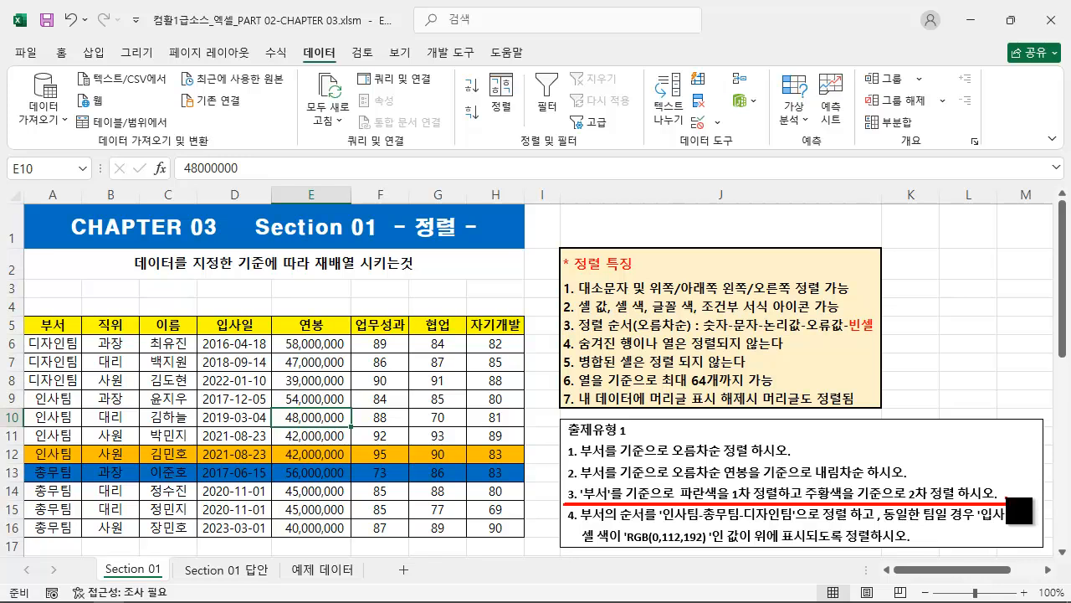
{"action": "key", "text": "Escape"}
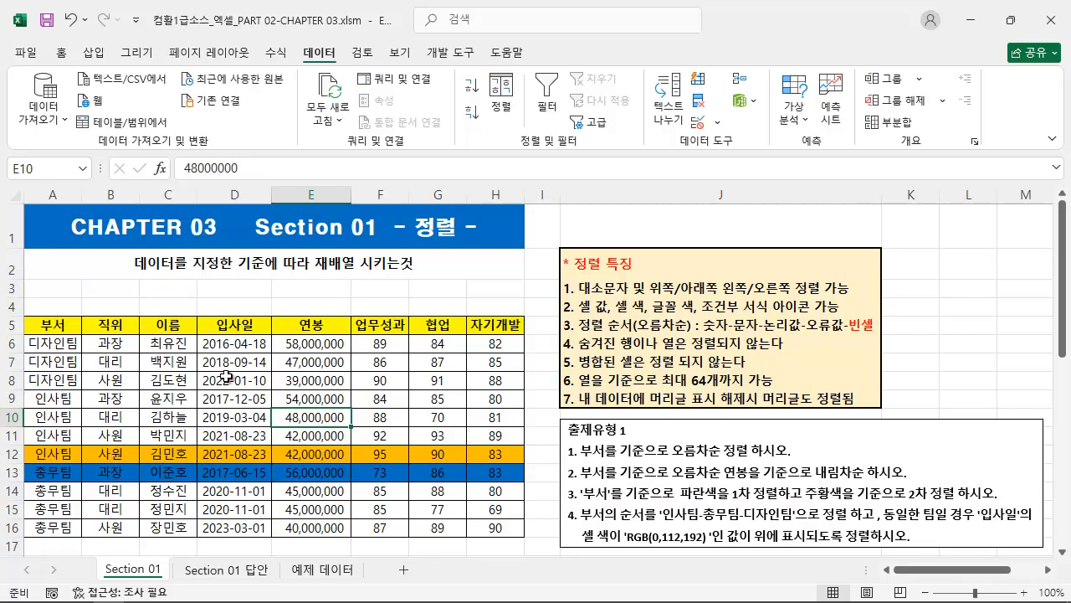
{"action": "left_click", "coordinate": [239, 292]}
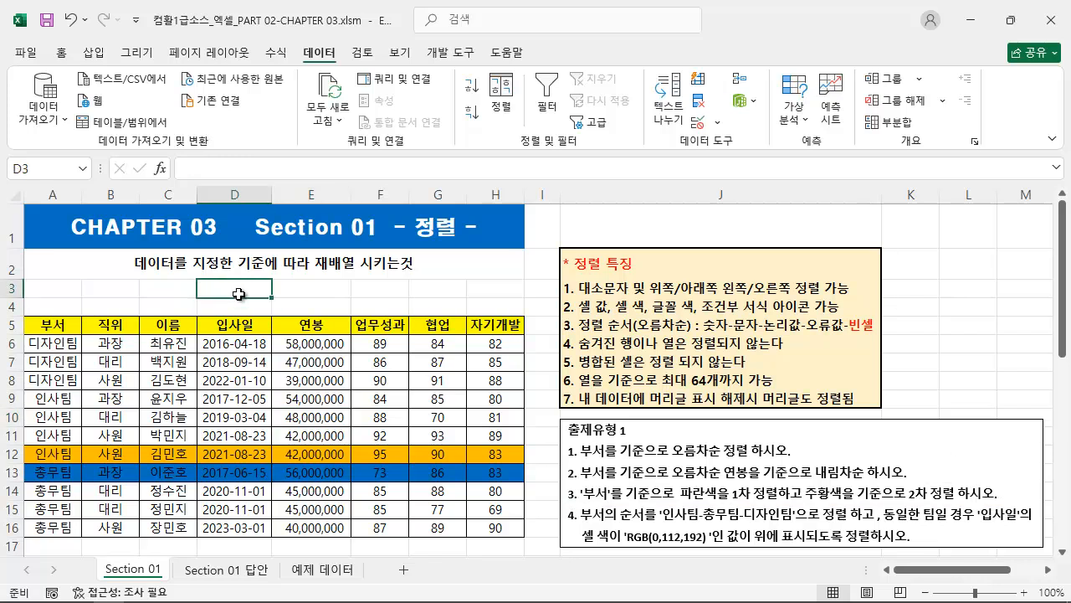
{"action": "left_click", "coordinate": [167, 385]}
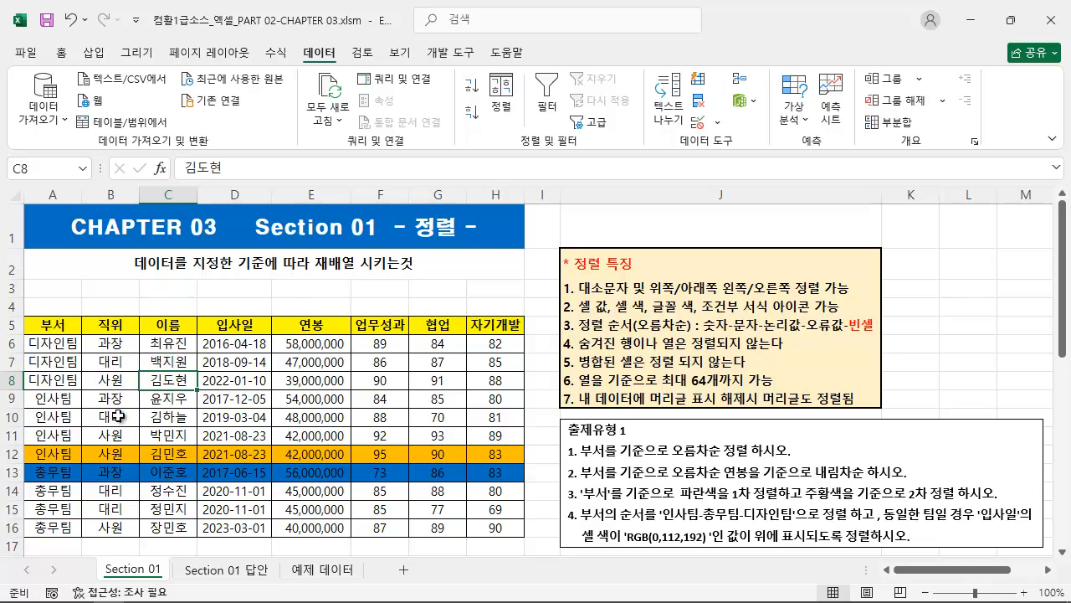
{"action": "left_click", "coordinate": [501, 98]}
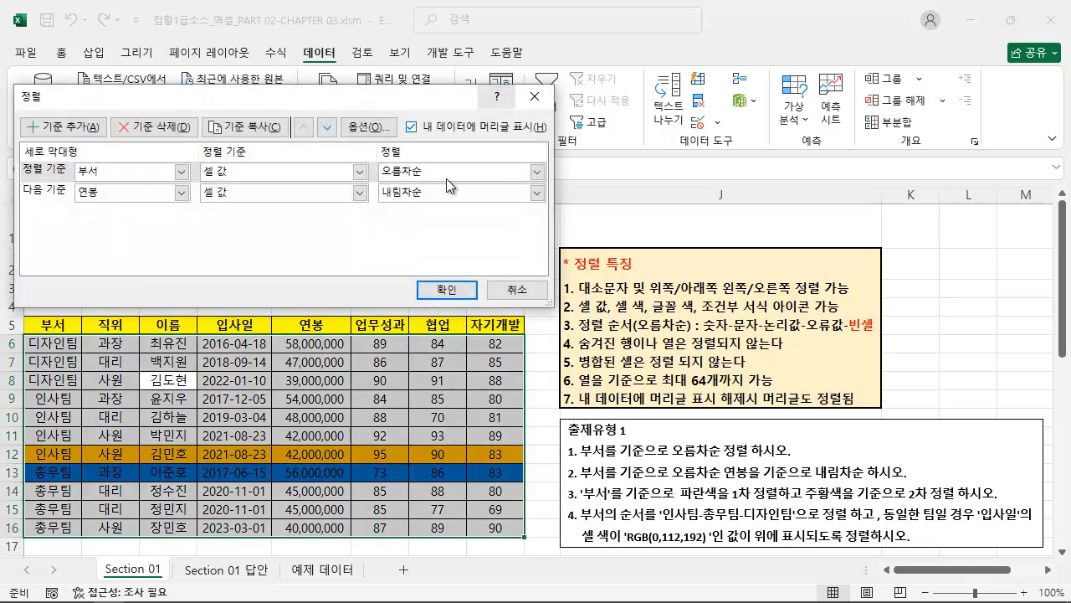
{"action": "left_click", "coordinate": [514, 289]}
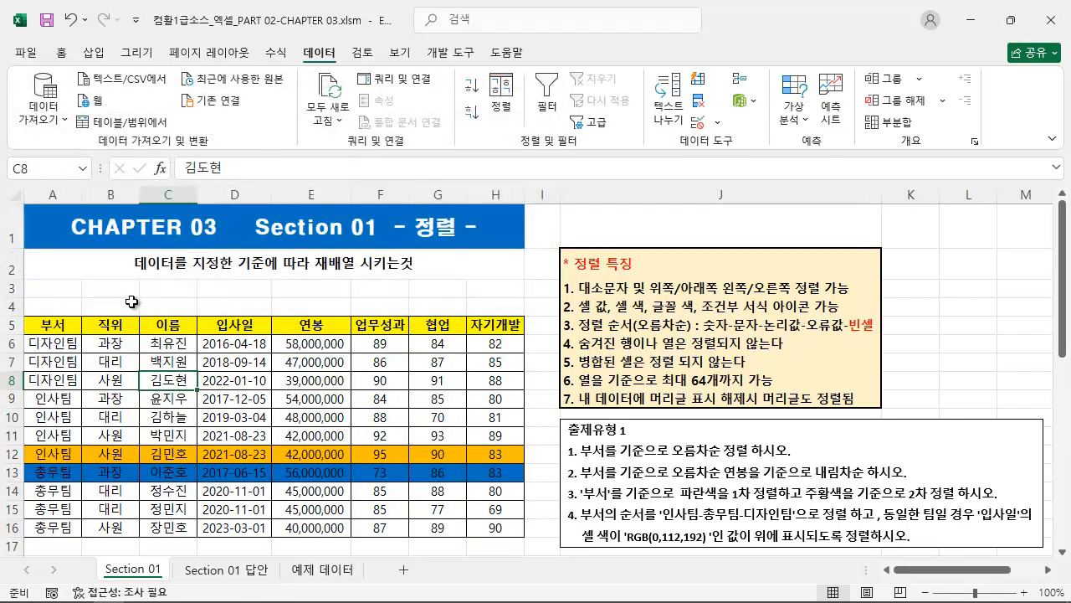
Examine the row 4 cells directly above the employee table's header and the range they would form with the table.
{"action": "key", "text": "ctrl+2"}
{"action": "left_click_drag", "start_coordinate": [27, 300], "coordinate": [77, 314]}
{"action": "left_click_drag", "start_coordinate": [469, 299], "coordinate": [523, 315]}
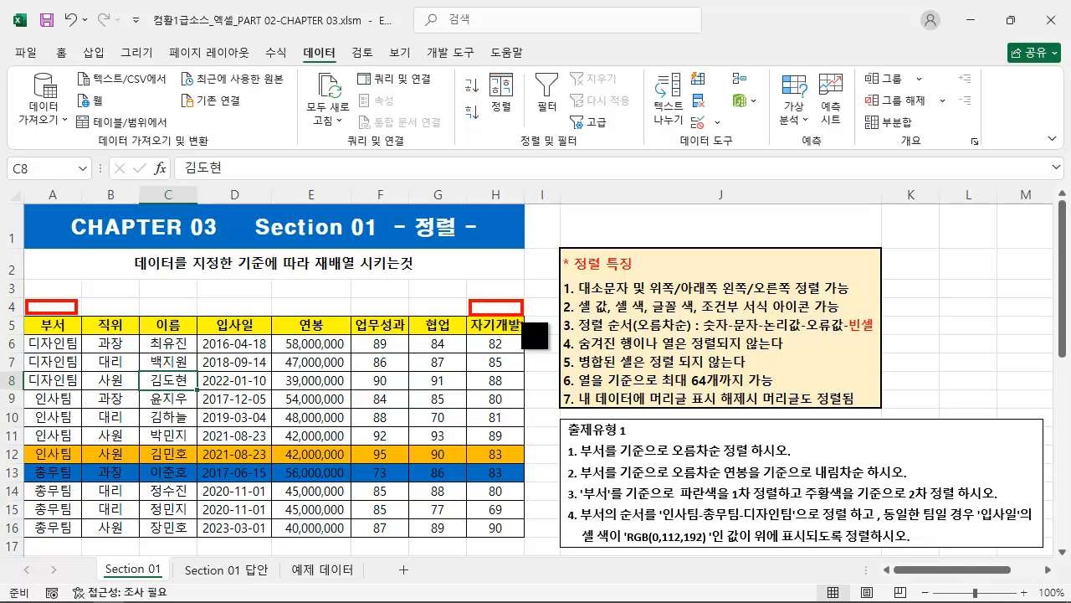
{"action": "mouse_move", "coordinate": [25, 299]}
{"action": "left_mouse_down"}
{"action": "mouse_move", "coordinate": [487, 494]}
{"action": "mouse_move", "coordinate": [530, 585]}
{"action": "mouse_move", "coordinate": [529, 533]}
{"action": "left_mouse_up"}
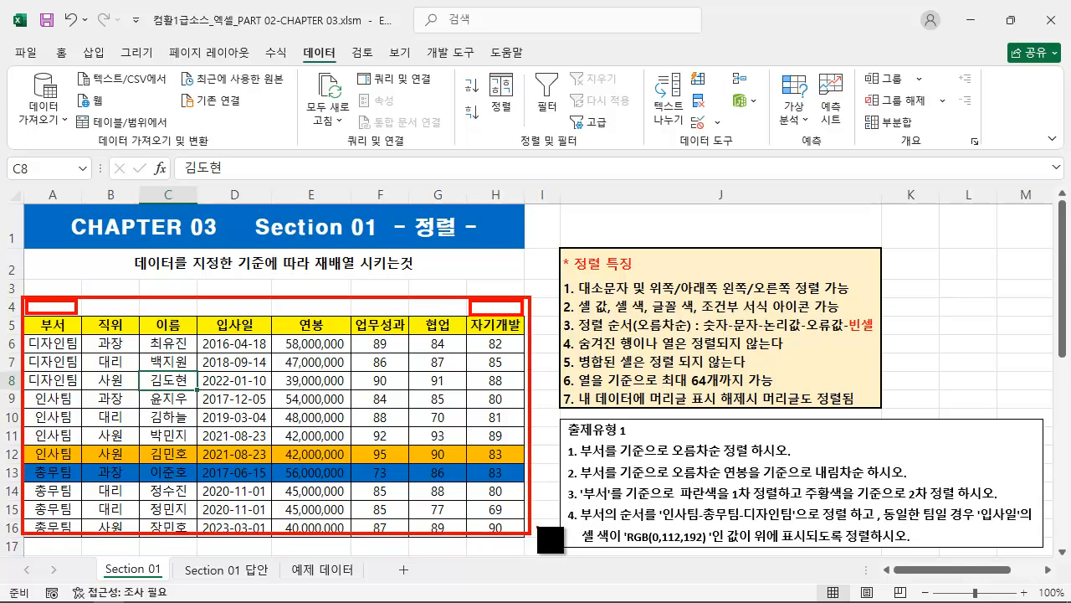
{"action": "key", "text": "ctrl+z"}
{"action": "key", "text": "ctrl+z"}
{"action": "key", "text": "Escape"}
Select the employee table A5:H16 including its header row and delete both existing levels in its sort settings.
{"action": "mouse_move", "coordinate": [52, 324]}
{"action": "left_mouse_down"}
{"action": "mouse_move", "coordinate": [167, 326]}
{"action": "mouse_move", "coordinate": [502, 509]}
{"action": "mouse_move", "coordinate": [506, 527]}
{"action": "left_mouse_up"}
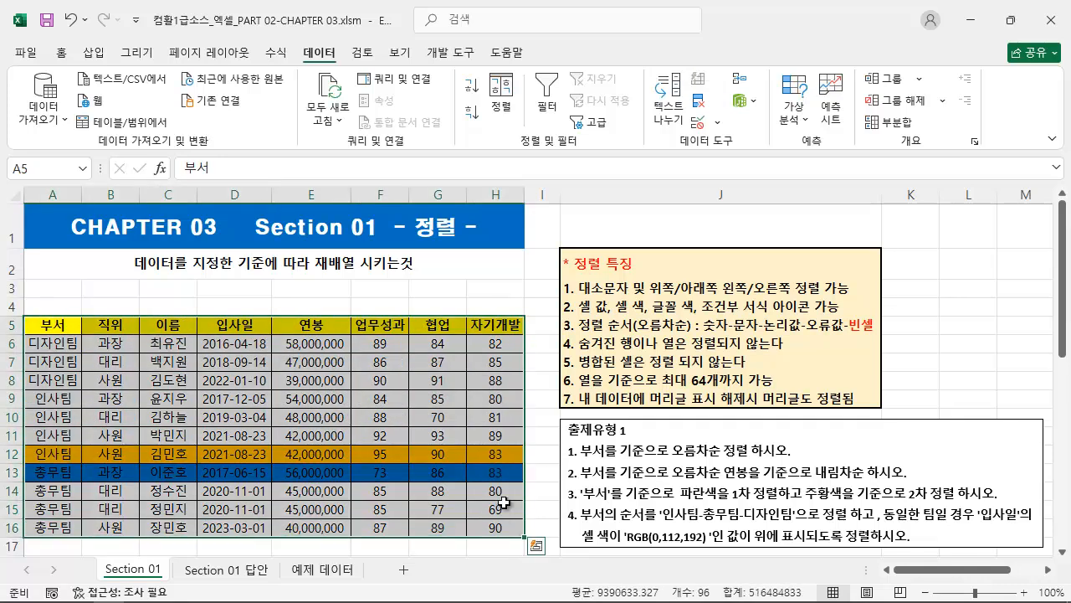
{"action": "left_click", "coordinate": [500, 96]}
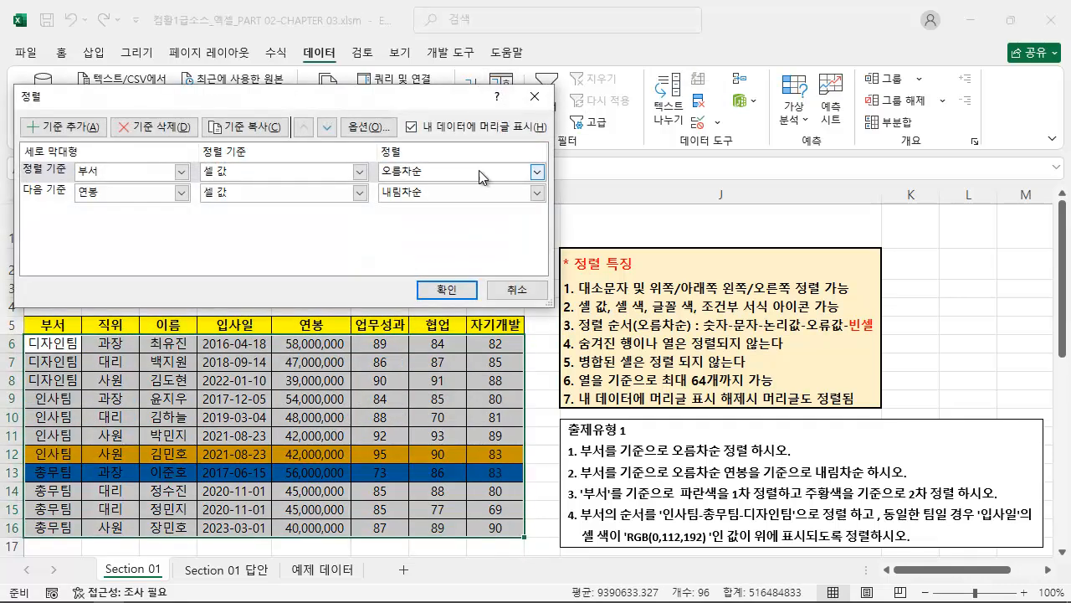
{"action": "left_click", "coordinate": [165, 133]}
{"action": "left_click", "coordinate": [168, 132]}
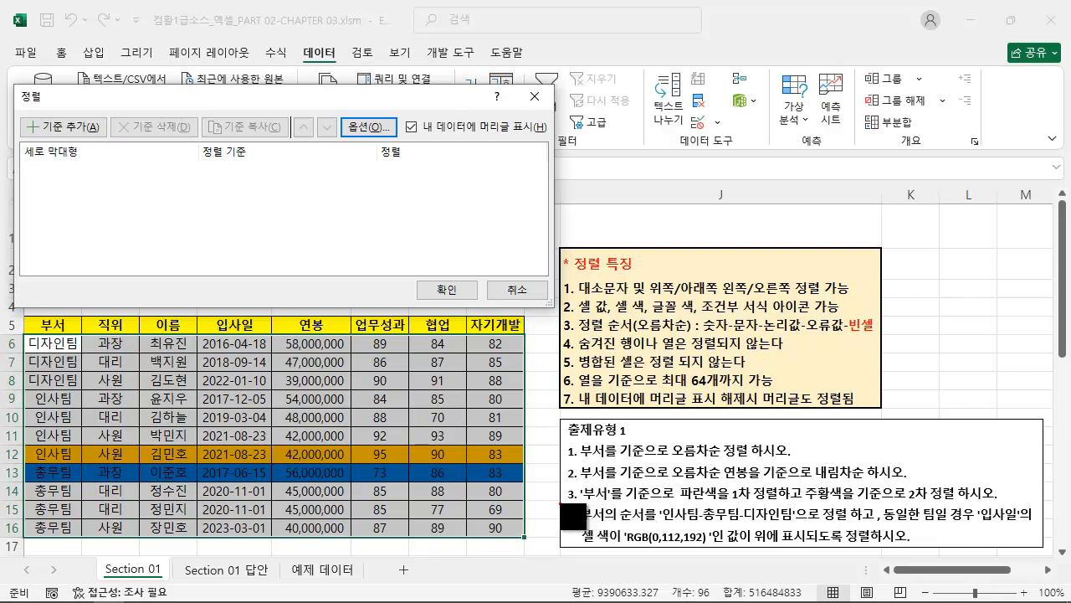
Add a new sort level on the 부서 column, based on exercise 3.
{"action": "left_click_drag", "start_coordinate": [561, 502], "coordinate": [912, 505]}
{"action": "left_click_drag", "start_coordinate": [982, 505], "coordinate": [1016, 506]}
{"action": "key", "text": "Escape"}
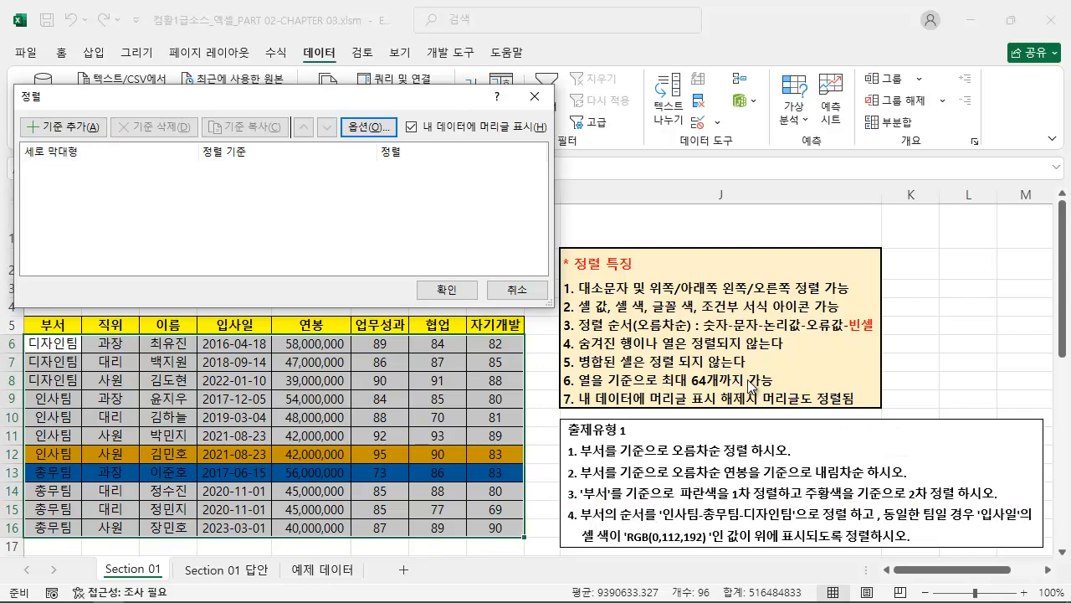
{"action": "left_click", "coordinate": [63, 126]}
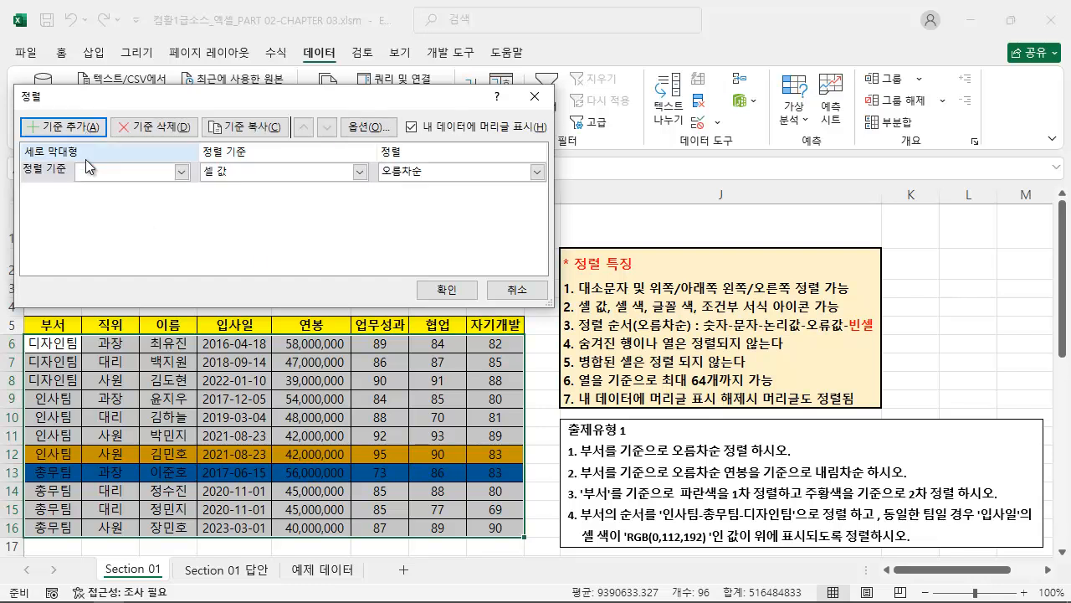
{"action": "left_click", "coordinate": [126, 171]}
{"action": "left_click", "coordinate": [98, 191]}
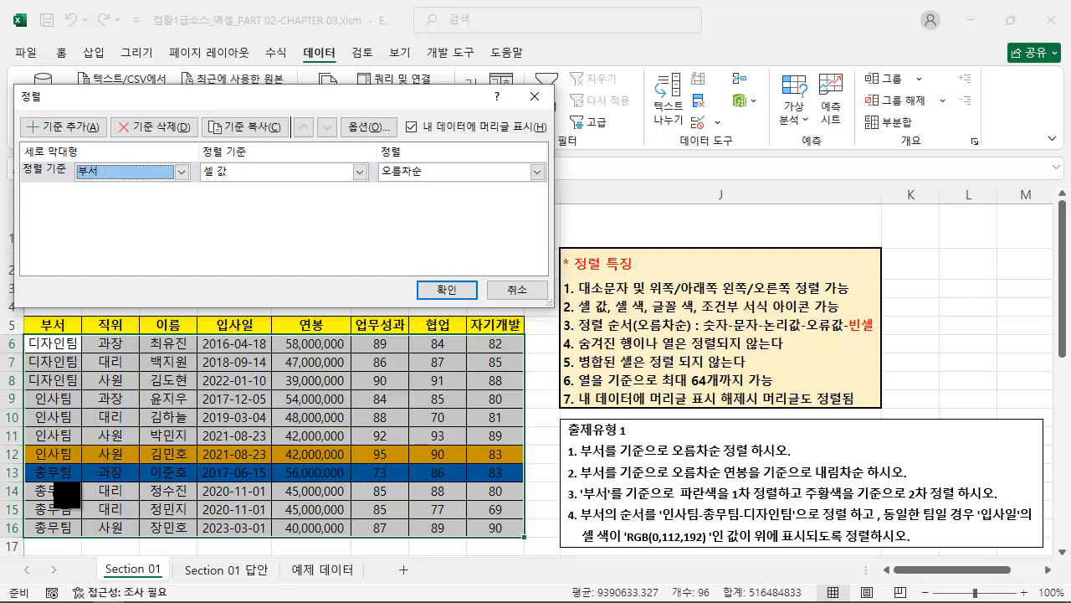
Compare the 부서, 직위 and 이름 columns as possible sort columns with the wording of exercise 3.
{"action": "mouse_move", "coordinate": [21, 316]}
{"action": "left_mouse_down"}
{"action": "mouse_move", "coordinate": [90, 489]}
{"action": "mouse_move", "coordinate": [84, 534]}
{"action": "left_mouse_up"}
{"action": "mouse_move", "coordinate": [86, 315]}
{"action": "left_mouse_down"}
{"action": "mouse_move", "coordinate": [143, 516]}
{"action": "mouse_move", "coordinate": [137, 537]}
{"action": "left_mouse_up"}
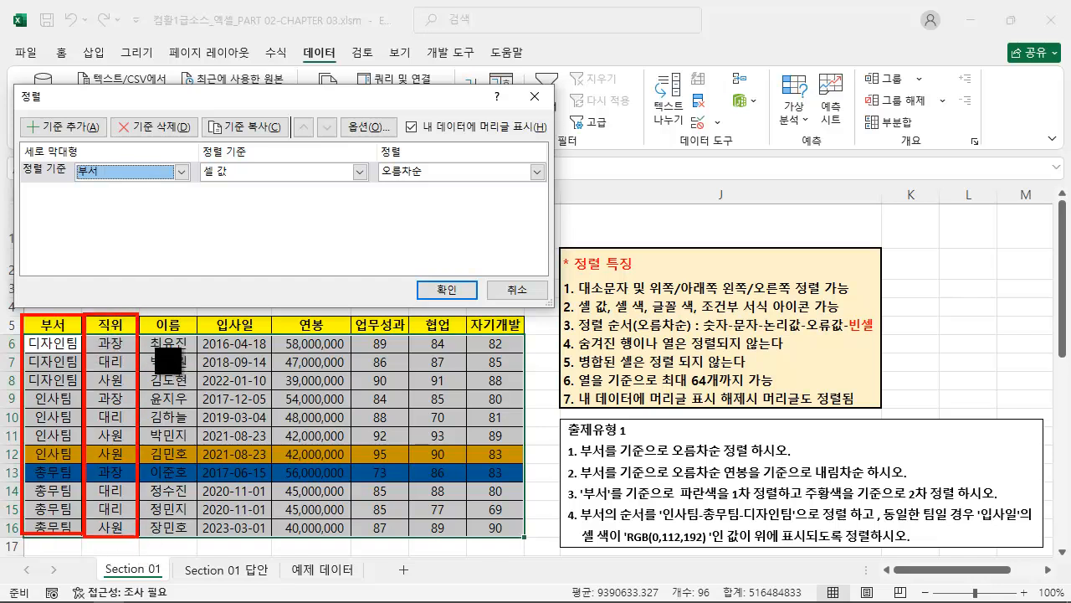
{"action": "left_click_drag", "start_coordinate": [140, 317], "coordinate": [201, 528]}
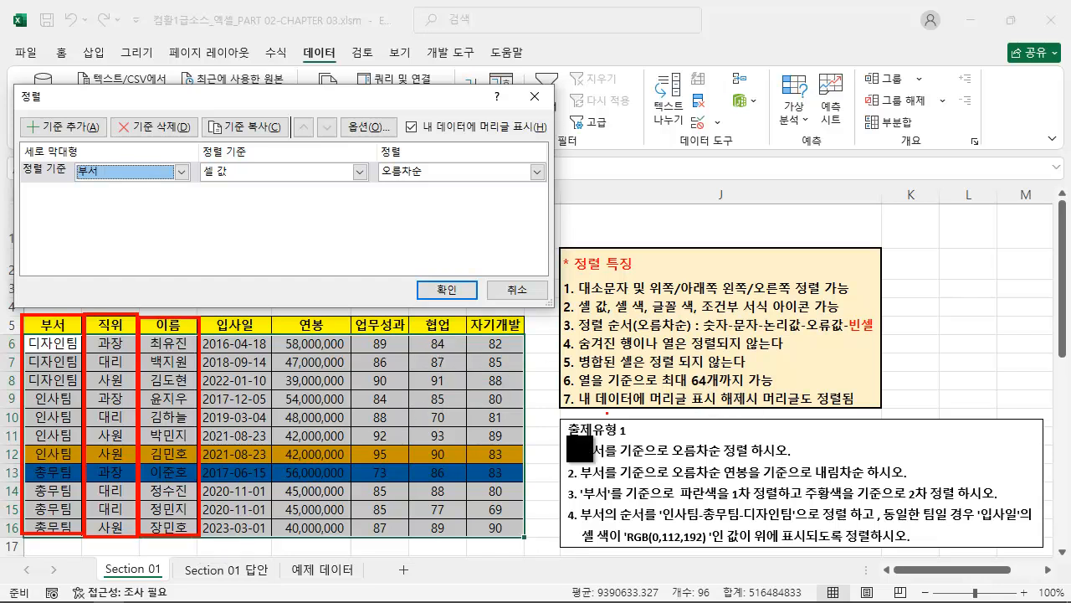
{"action": "left_click_drag", "start_coordinate": [570, 502], "coordinate": [990, 499]}
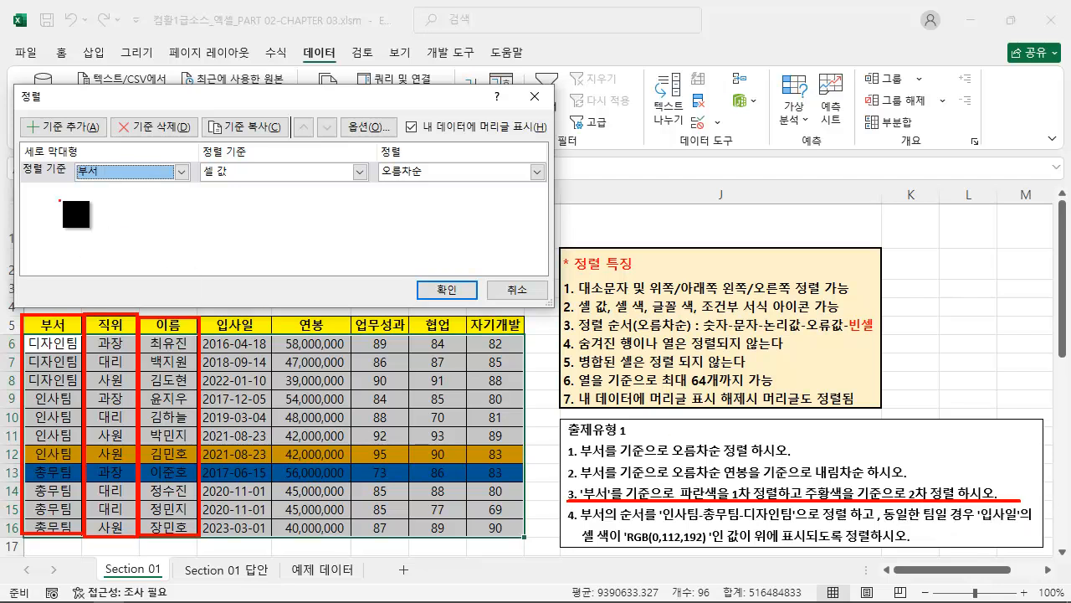
{"action": "key", "text": "Escape"}
Set the 부서 sort level to sort by 셀 색 with the blue colour shown first (위에 표시).
{"action": "left_click", "coordinate": [136, 170]}
{"action": "left_click", "coordinate": [141, 177]}
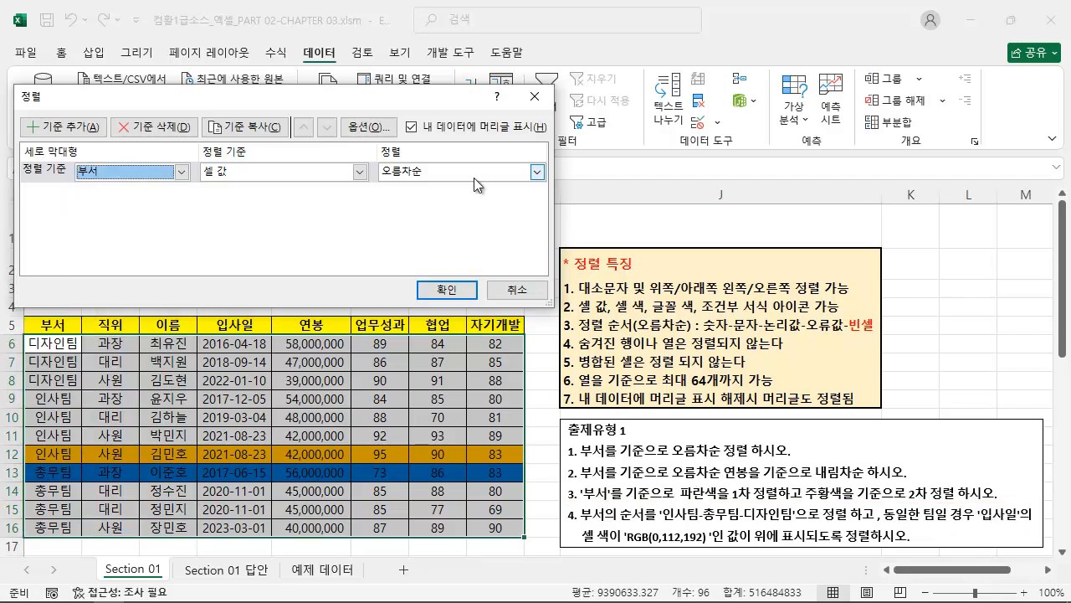
{"action": "left_click", "coordinate": [267, 176]}
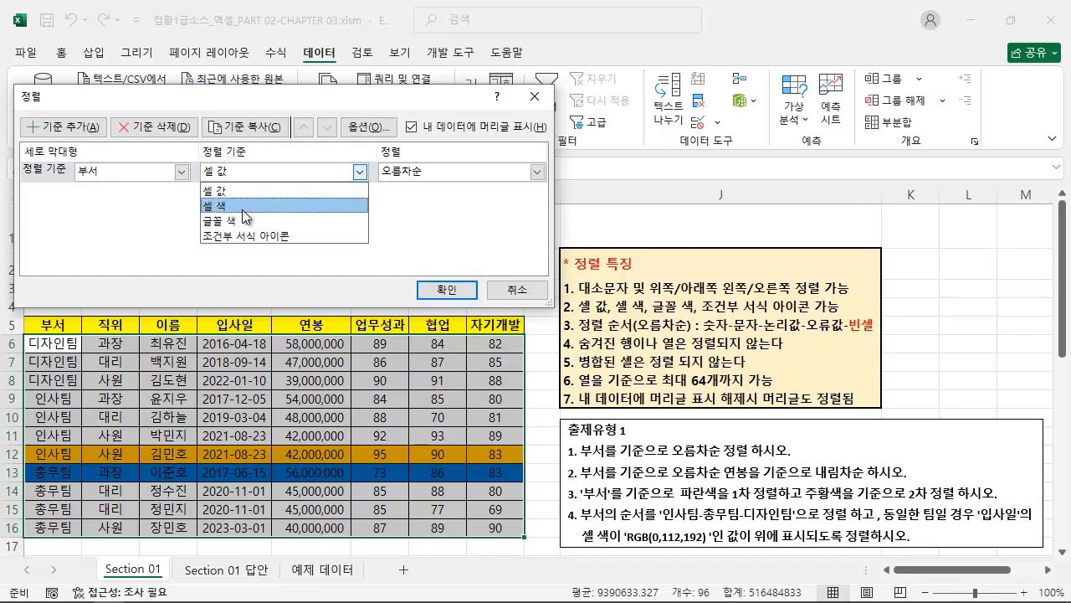
{"action": "left_click", "coordinate": [243, 205]}
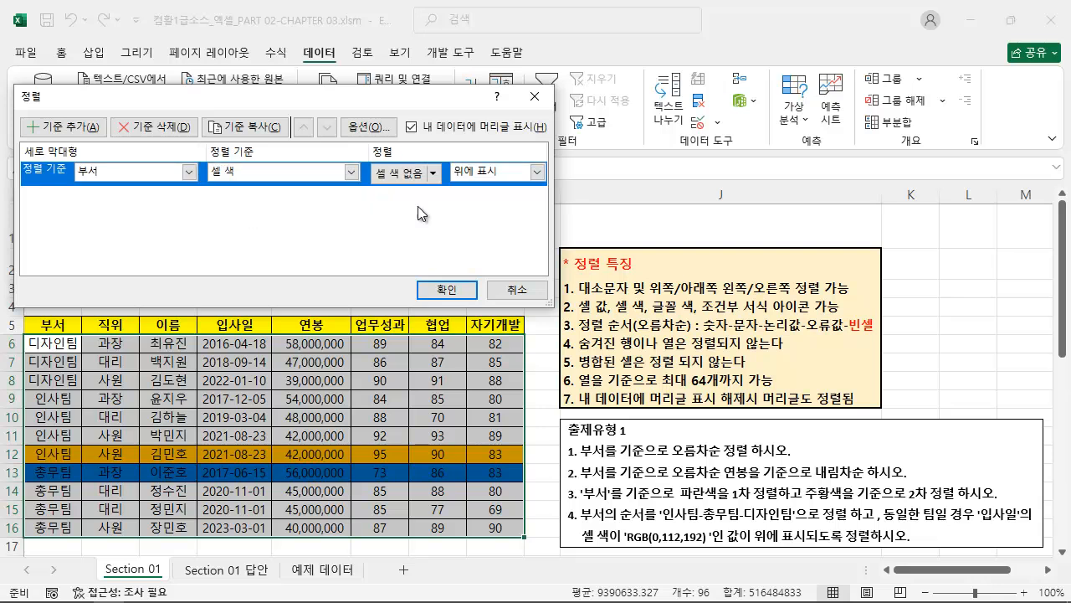
{"action": "left_click", "coordinate": [432, 175]}
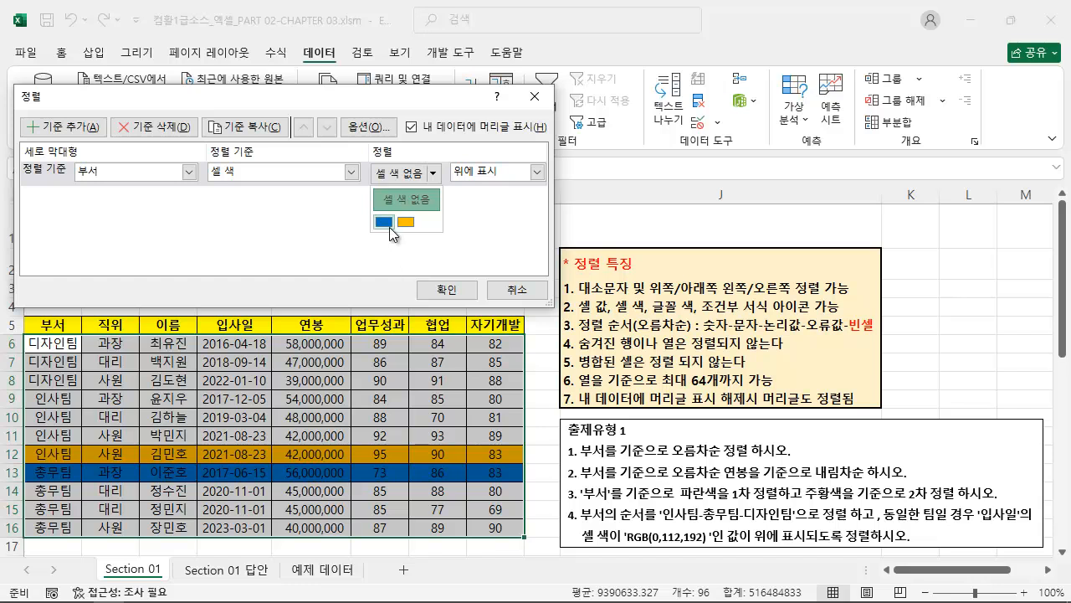
{"action": "mouse_move", "coordinate": [390, 227]}
{"action": "left_click", "coordinate": [385, 223]}
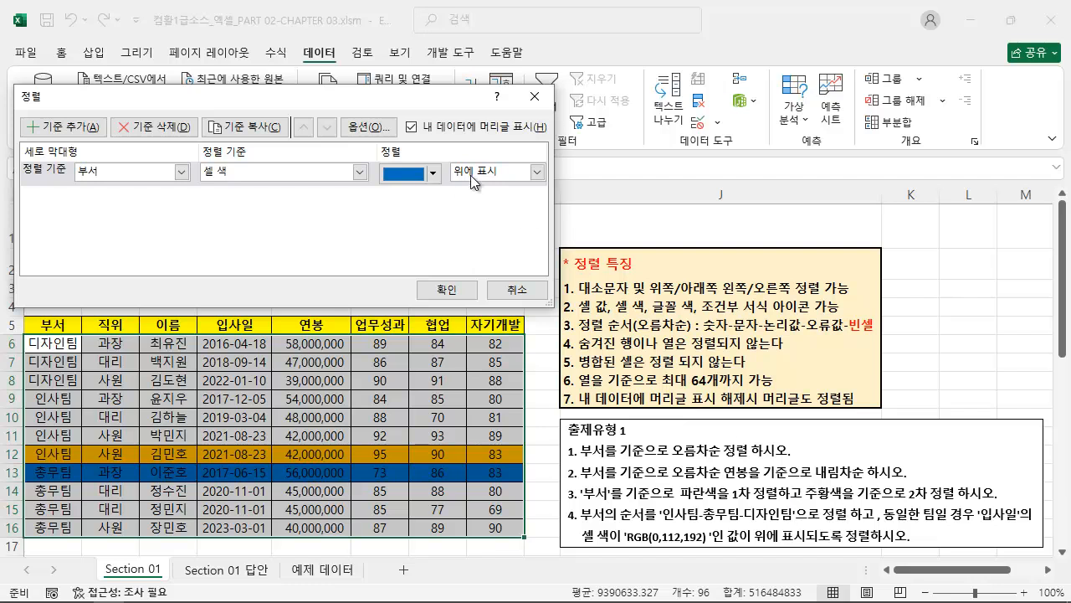
{"action": "left_click", "coordinate": [500, 176]}
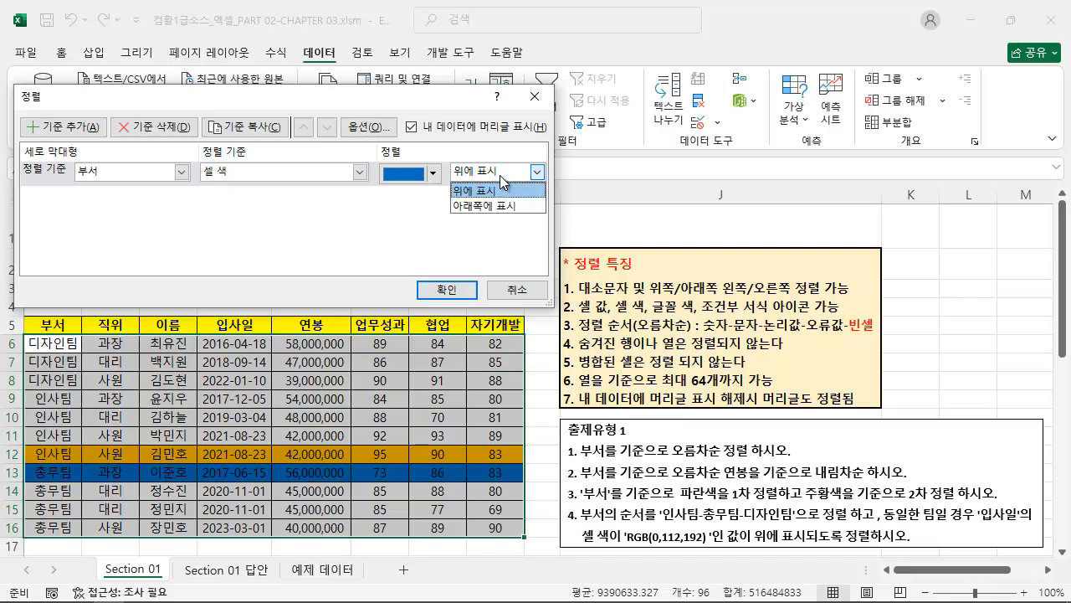
{"action": "left_click", "coordinate": [499, 175]}
Add a second 부서 level sorted by 셀 색 with orange set to 위에 표시, and apply the sort.
{"action": "left_click", "coordinate": [67, 127]}
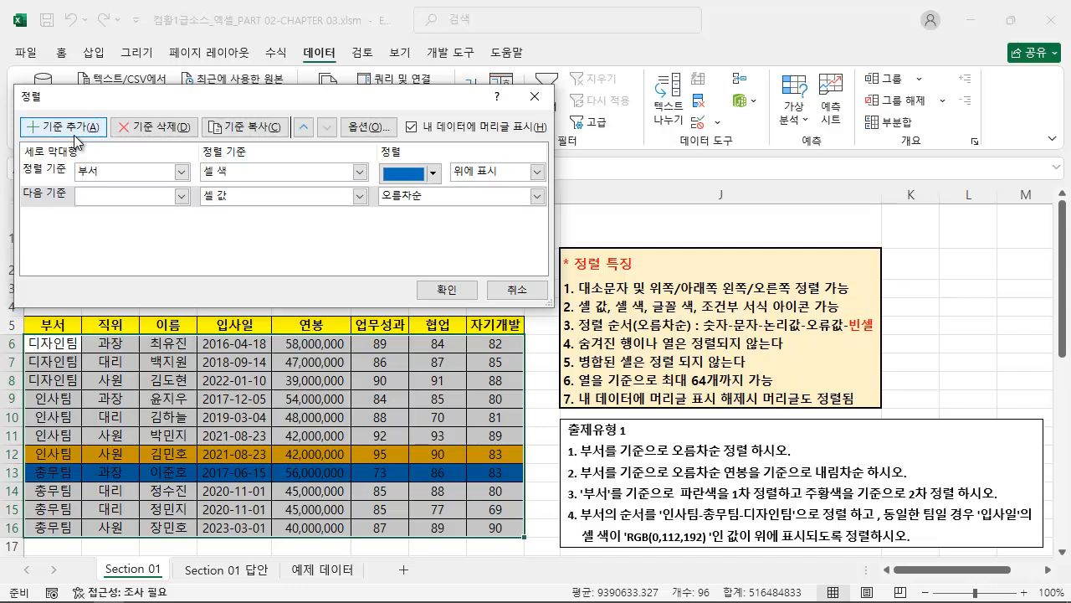
{"action": "left_click", "coordinate": [139, 200]}
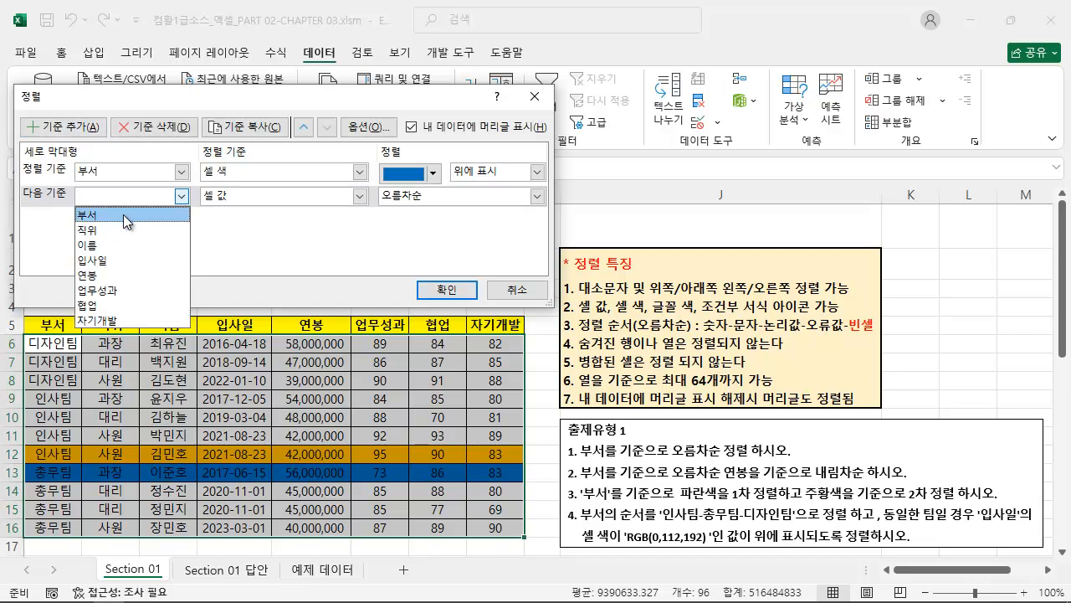
{"action": "left_click", "coordinate": [123, 214]}
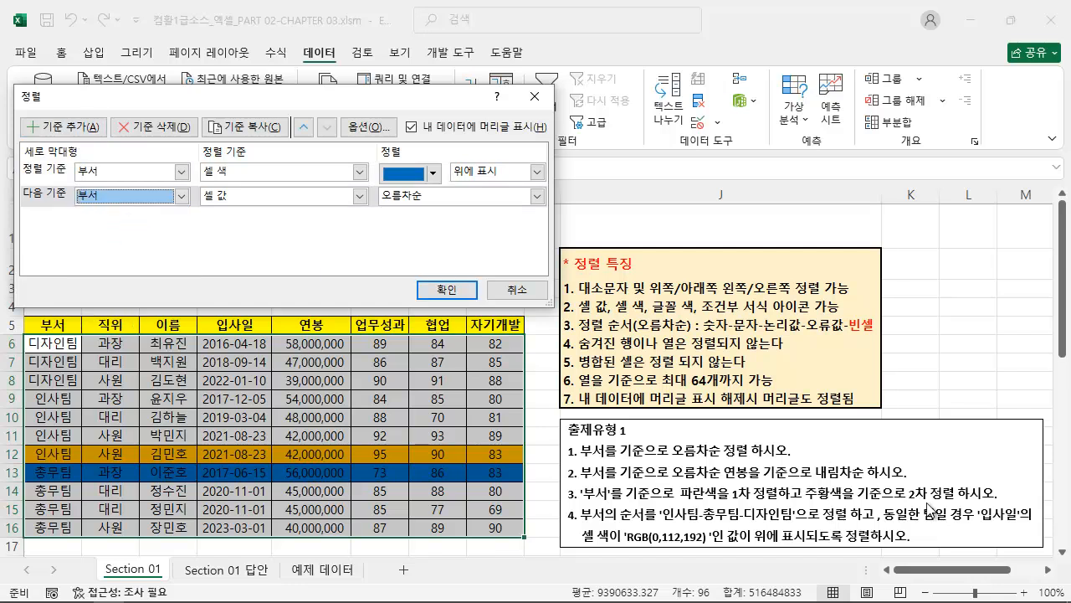
{"action": "left_click", "coordinate": [249, 194]}
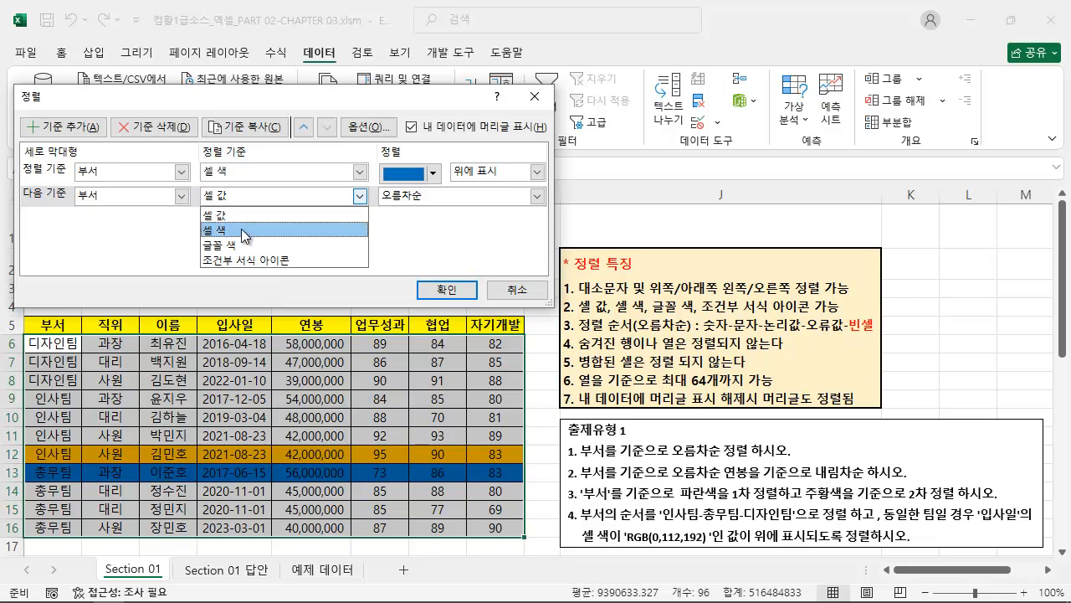
{"action": "left_click", "coordinate": [241, 228]}
{"action": "left_click", "coordinate": [434, 201]}
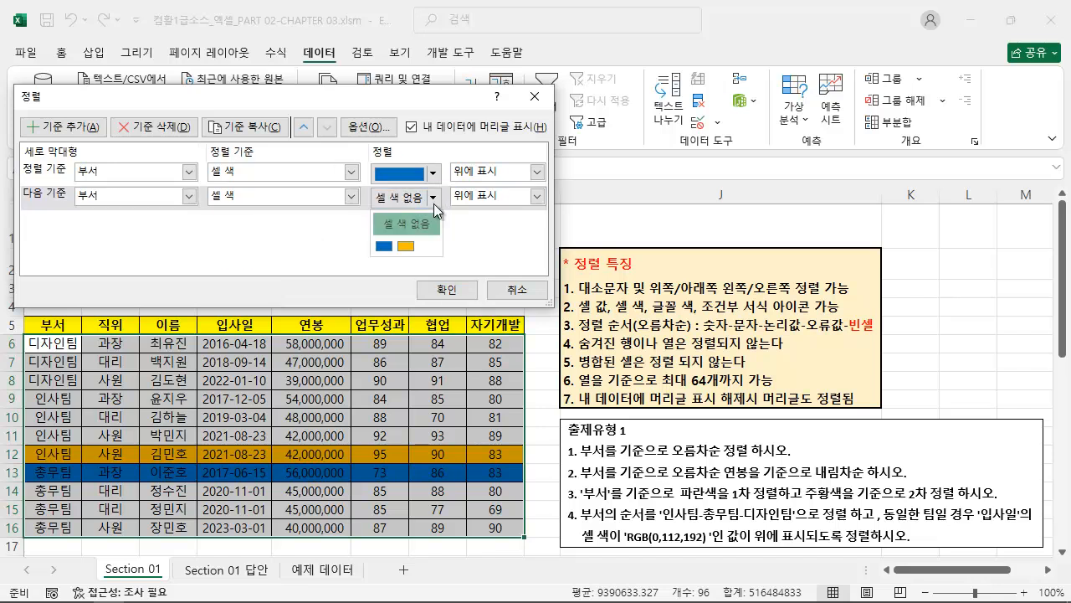
{"action": "left_click", "coordinate": [407, 247]}
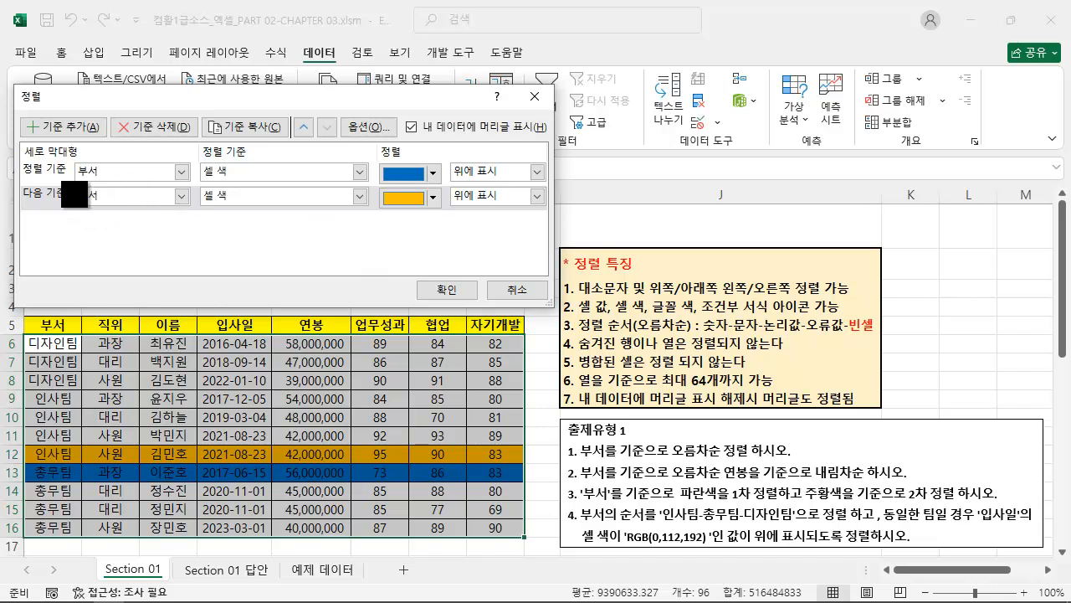
{"action": "mouse_move", "coordinate": [17, 156]}
{"action": "left_mouse_down"}
{"action": "mouse_move", "coordinate": [345, 230]}
{"action": "mouse_move", "coordinate": [550, 215]}
{"action": "left_mouse_up"}
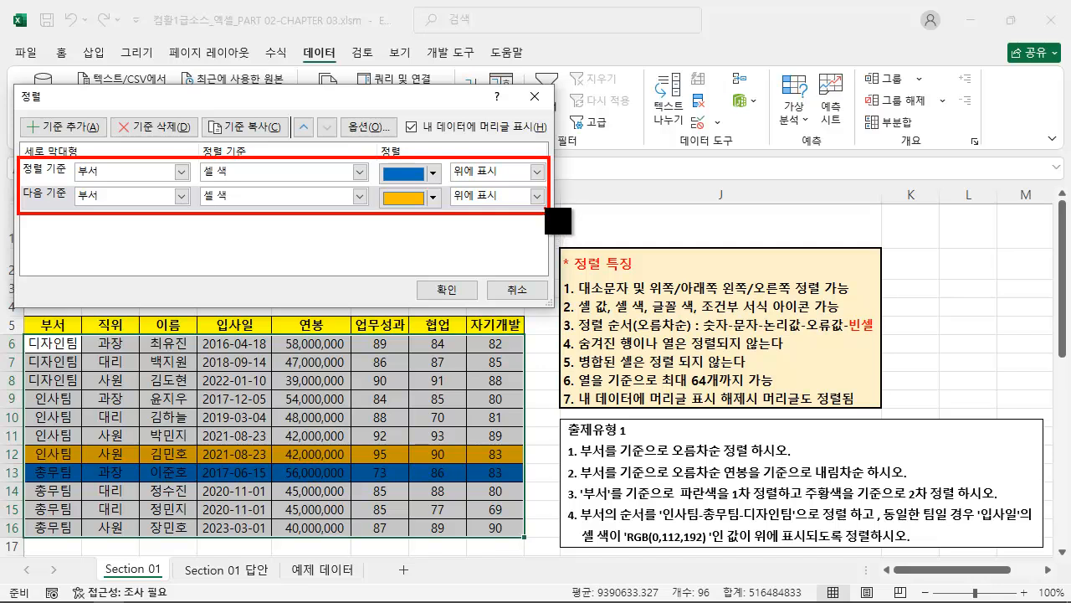
{"action": "key", "text": "Escape"}
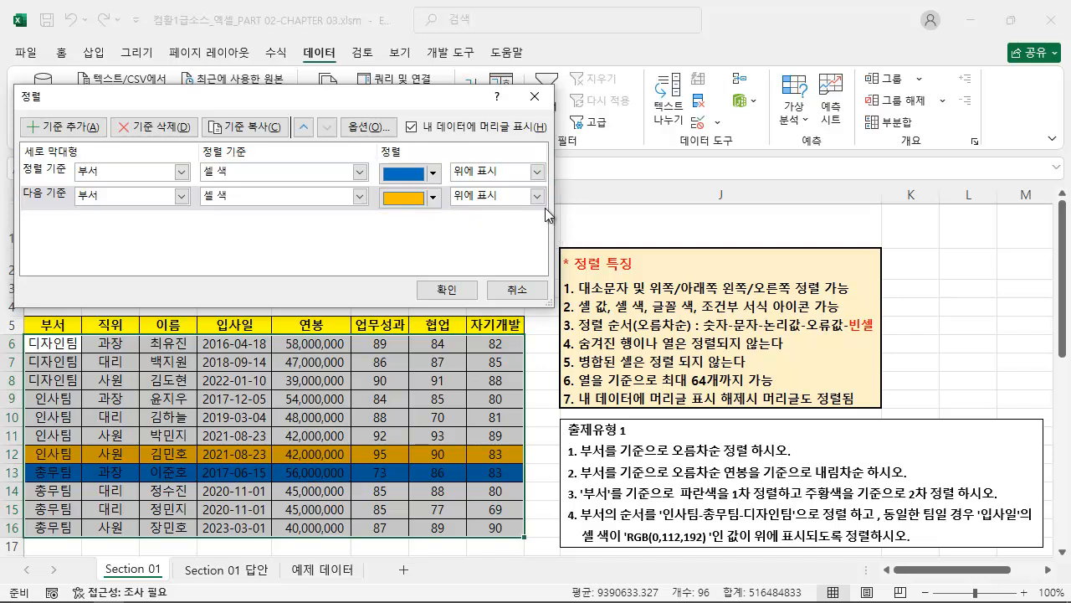
{"action": "left_click", "coordinate": [446, 289]}
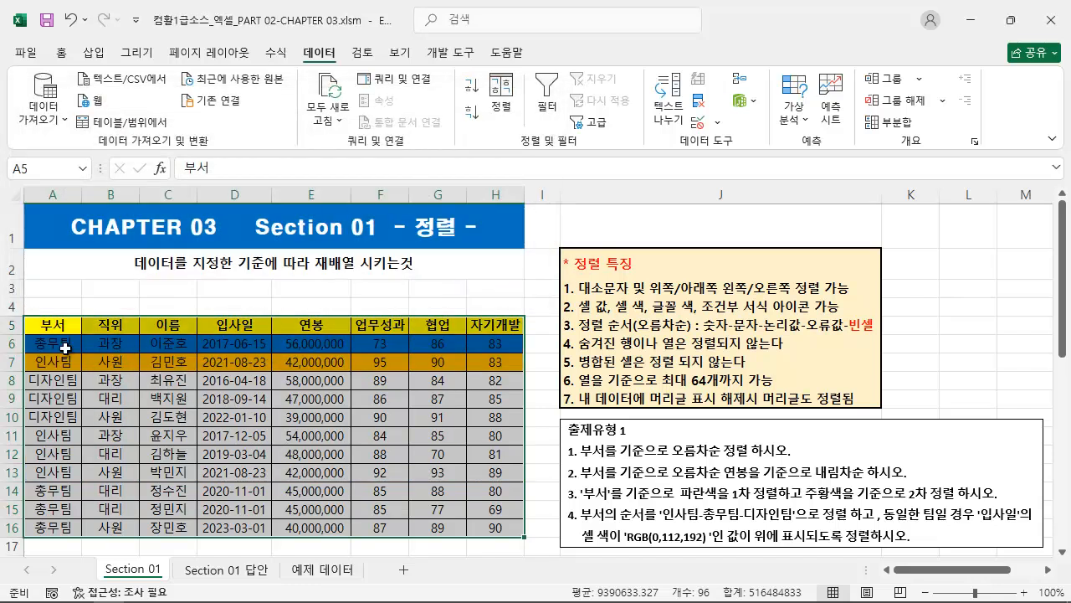
Check the positions of the blue and orange rows directly below the employee table's header.
{"action": "left_click_drag", "start_coordinate": [65, 347], "coordinate": [493, 349]}
{"action": "left_click_drag", "start_coordinate": [60, 363], "coordinate": [512, 363]}
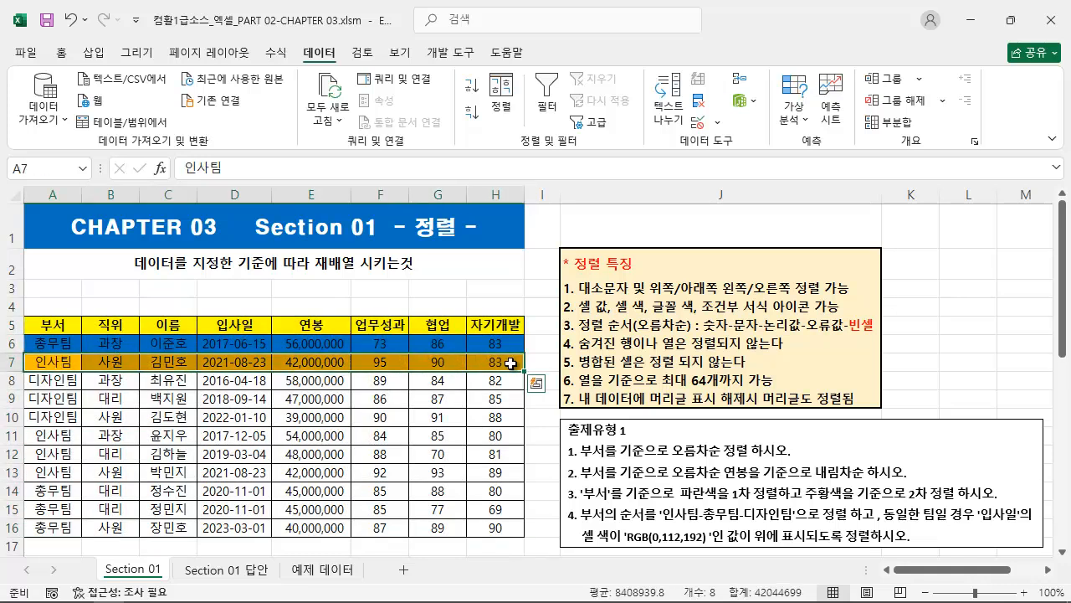
{"action": "left_click", "coordinate": [285, 399]}
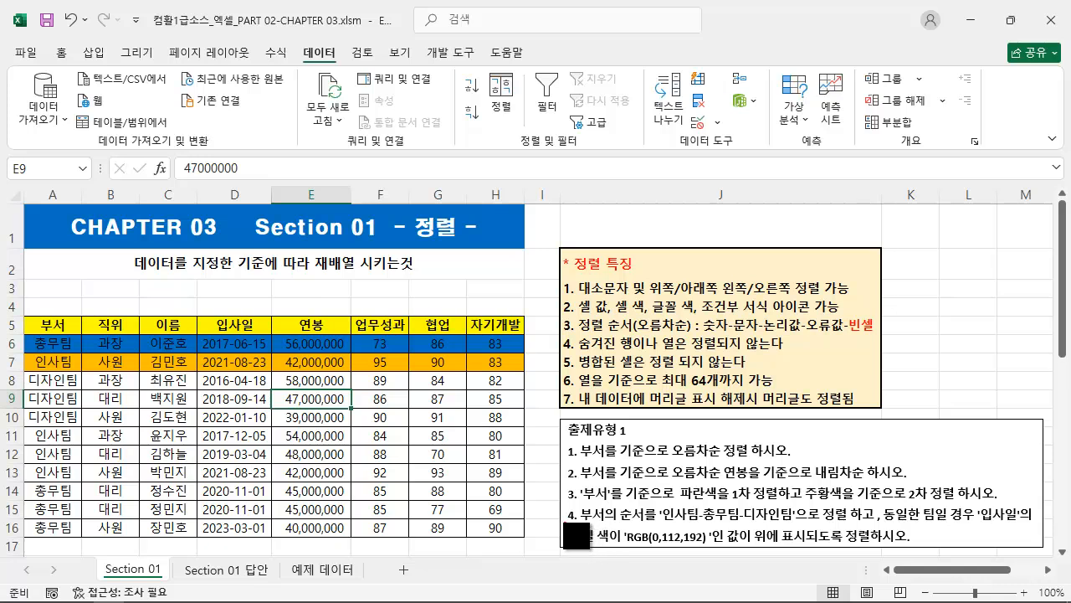
Read exercise 4 and compare its required department order with the entries in the 부서 column.
{"action": "left_click_drag", "start_coordinate": [556, 522], "coordinate": [1034, 523]}
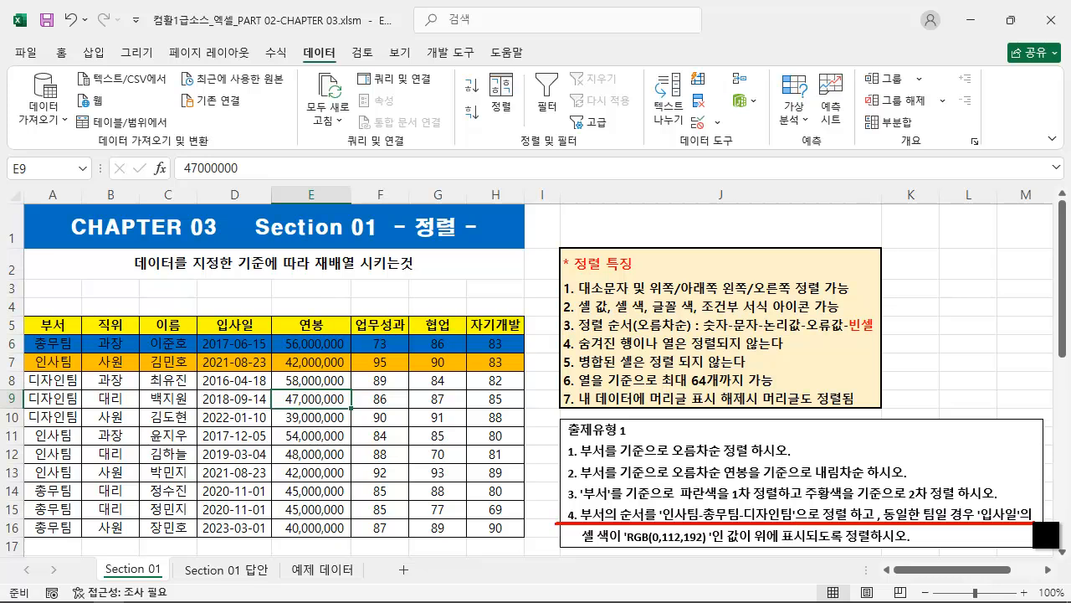
{"action": "mouse_move", "coordinate": [24, 316]}
{"action": "left_mouse_down"}
{"action": "mouse_move", "coordinate": [46, 359]}
{"action": "mouse_move", "coordinate": [82, 536]}
{"action": "left_mouse_up"}
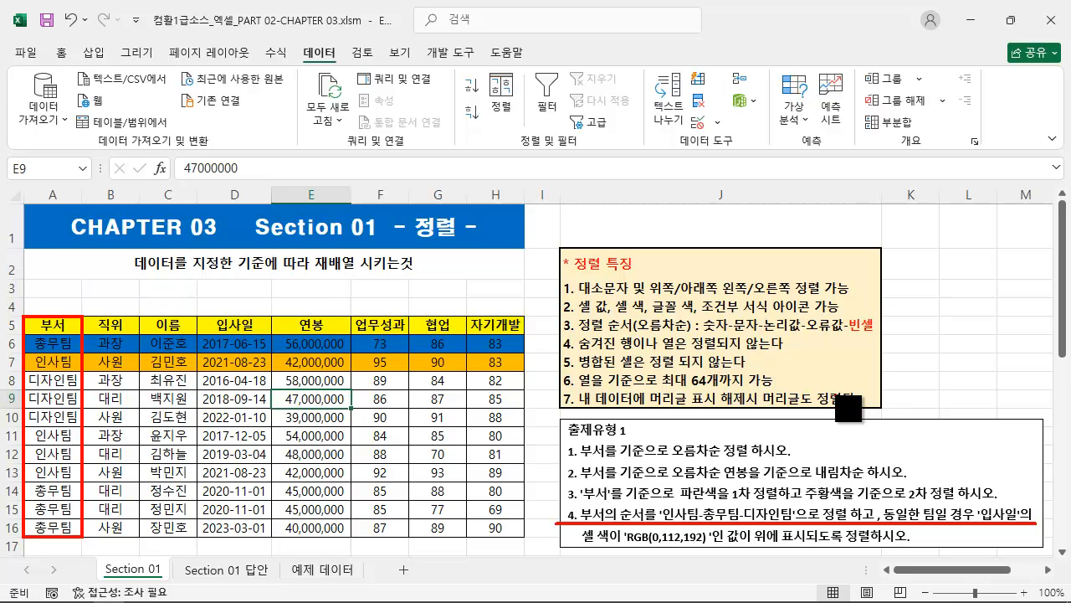
{"action": "key", "text": "Escape"}
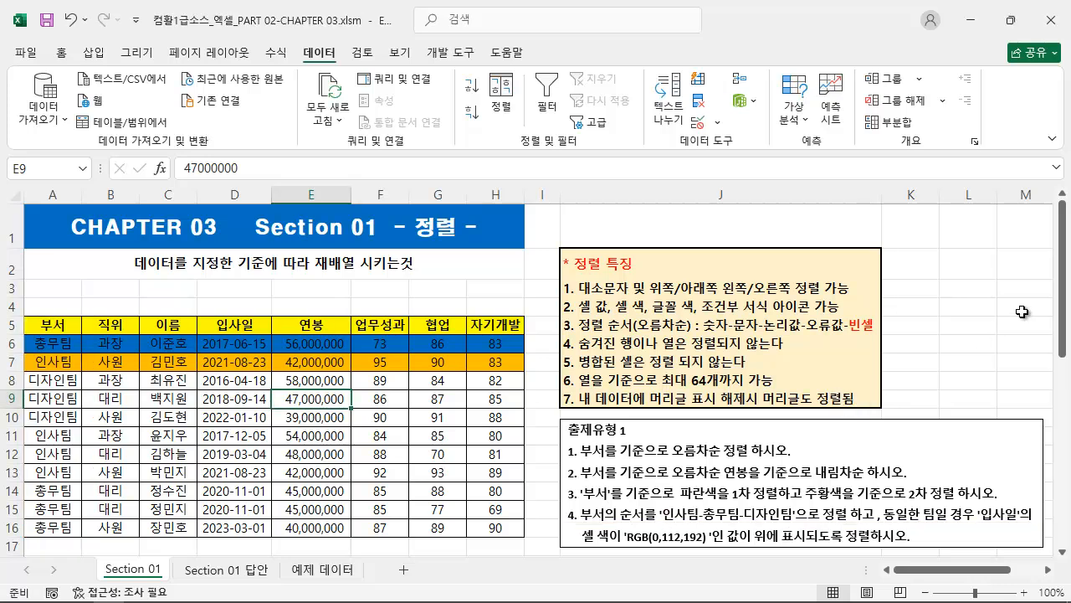
Reopen the employee table's sort settings and delete both existing colour levels.
{"action": "left_click", "coordinate": [222, 413]}
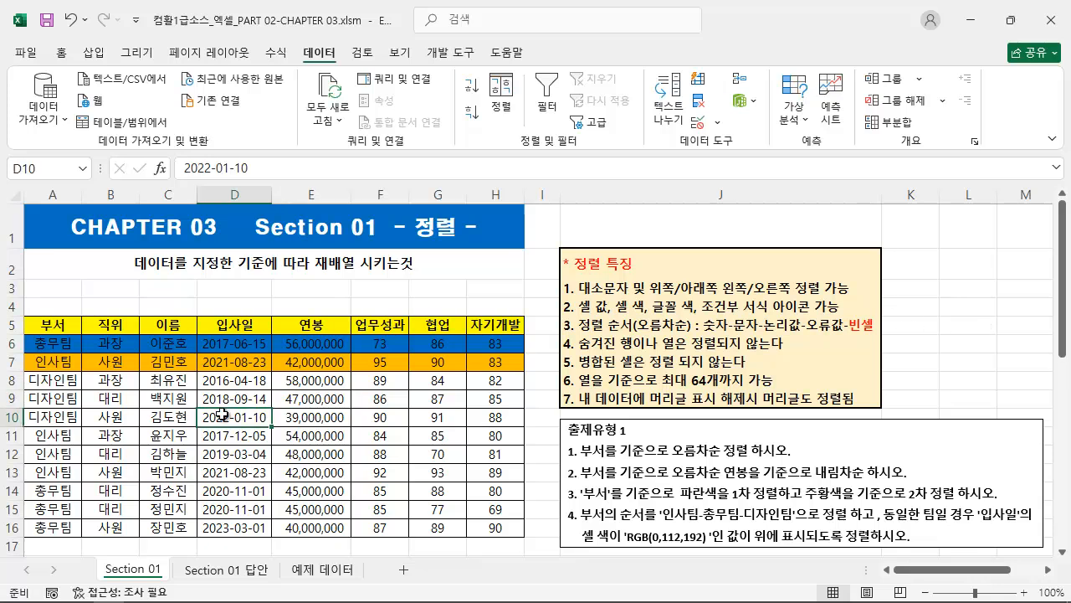
{"action": "left_click", "coordinate": [499, 98]}
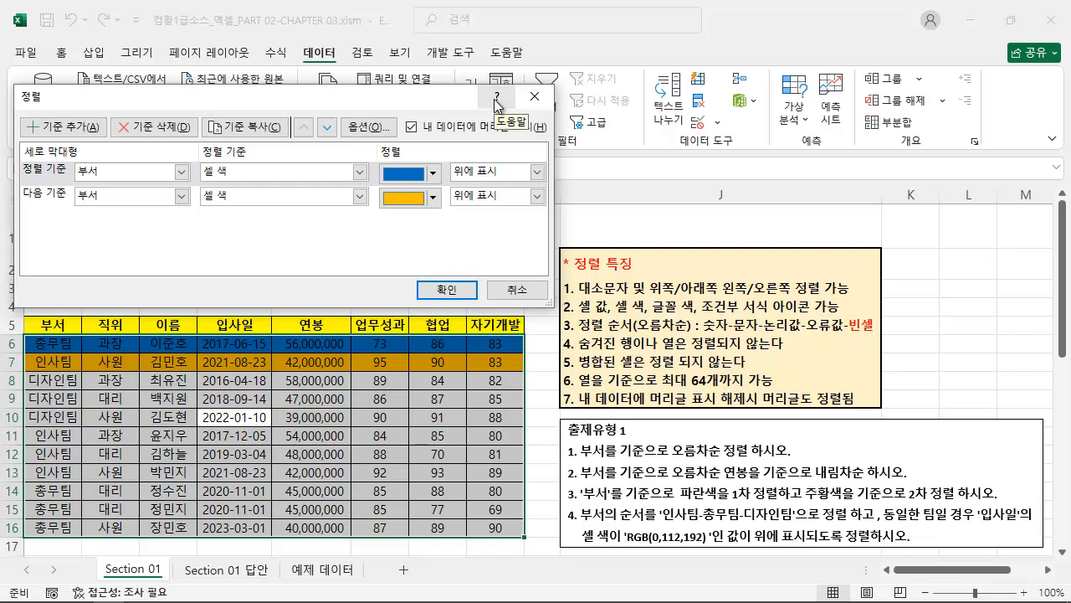
{"action": "left_click", "coordinate": [175, 129]}
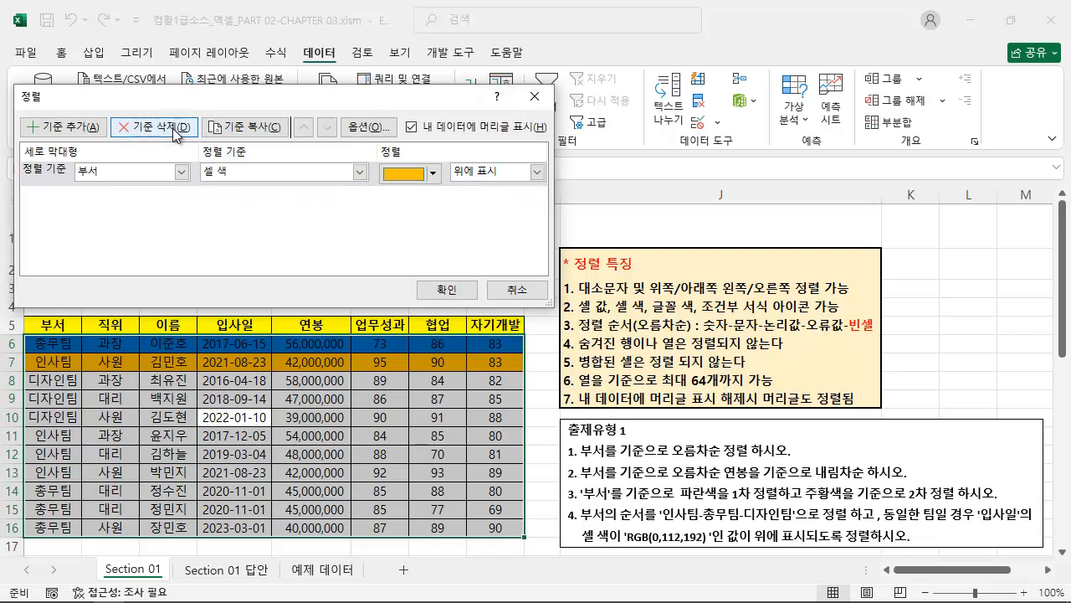
{"action": "left_click", "coordinate": [175, 128]}
Add a sort level on 부서 by 셀 값 and choose 사용자 지정 목록 as its order, based on exercise 4.
{"action": "left_click", "coordinate": [66, 128]}
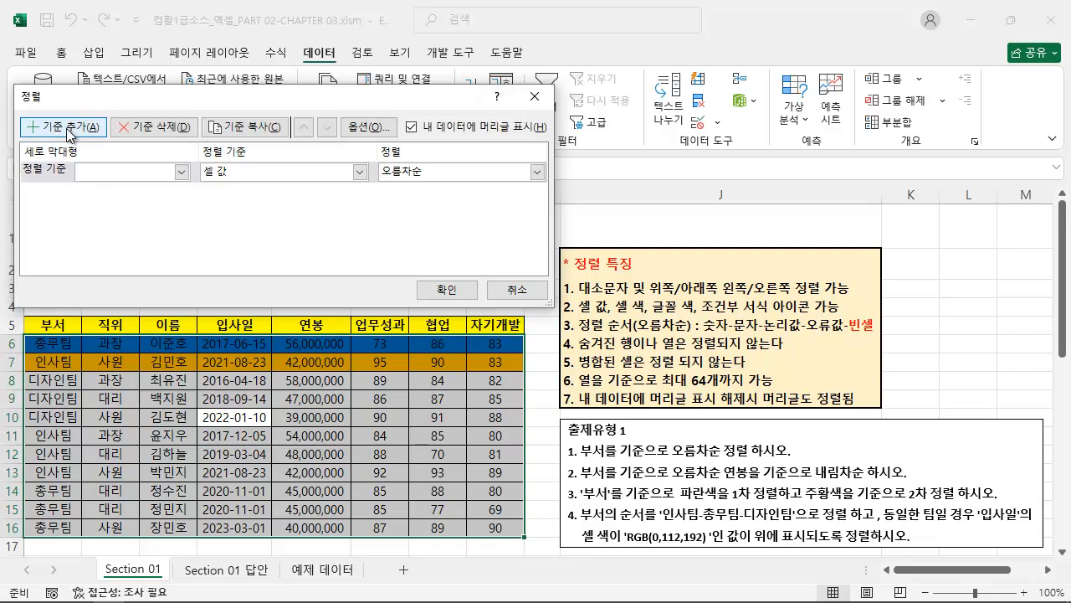
{"action": "key", "text": "ctrl+2"}
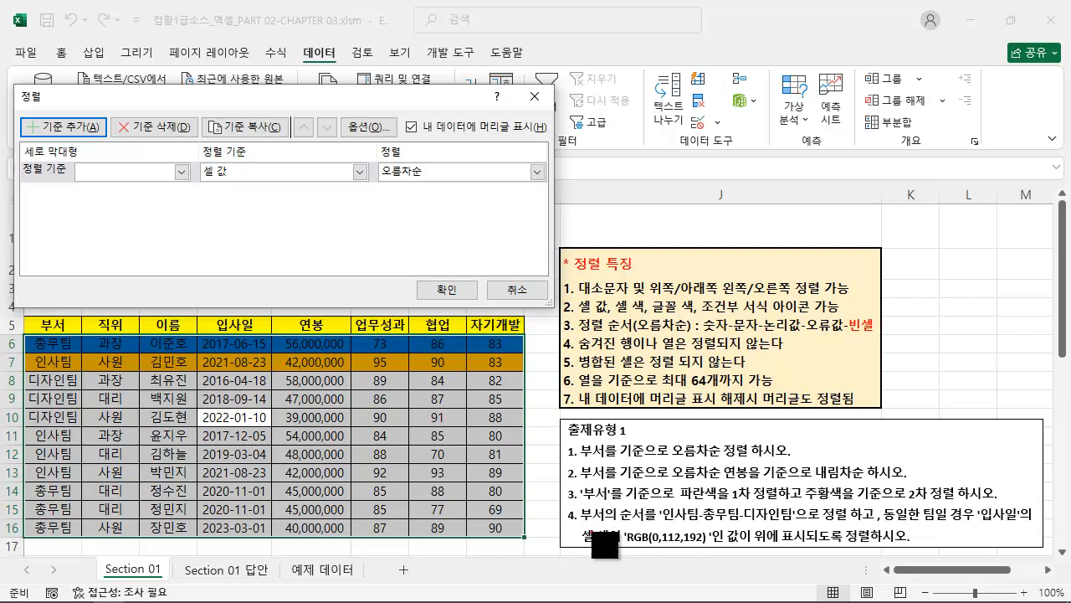
{"action": "left_click_drag", "start_coordinate": [568, 525], "coordinate": [863, 528]}
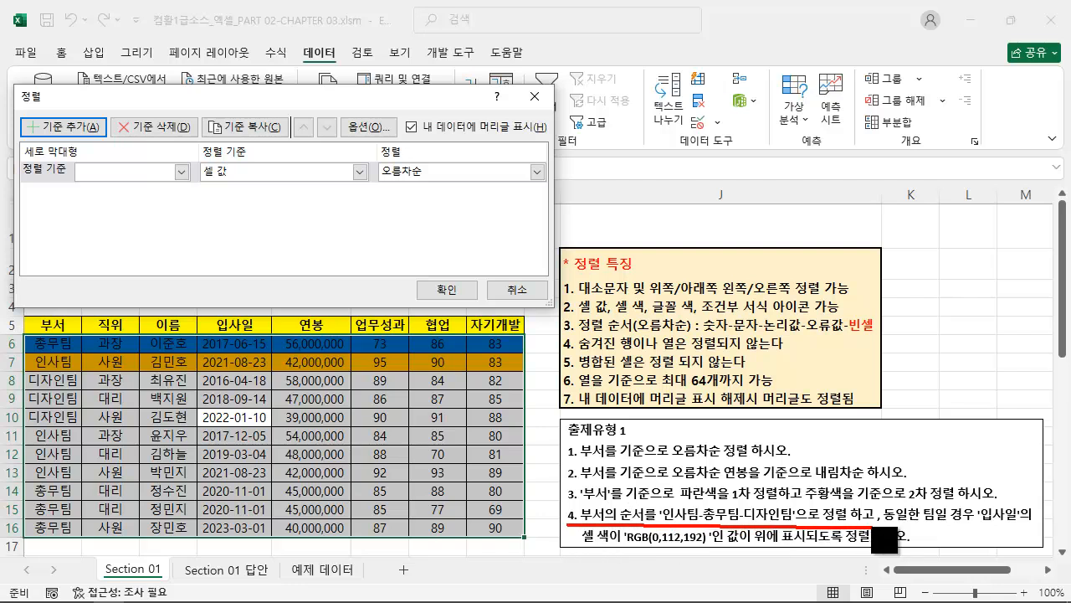
{"action": "key", "text": "Escape"}
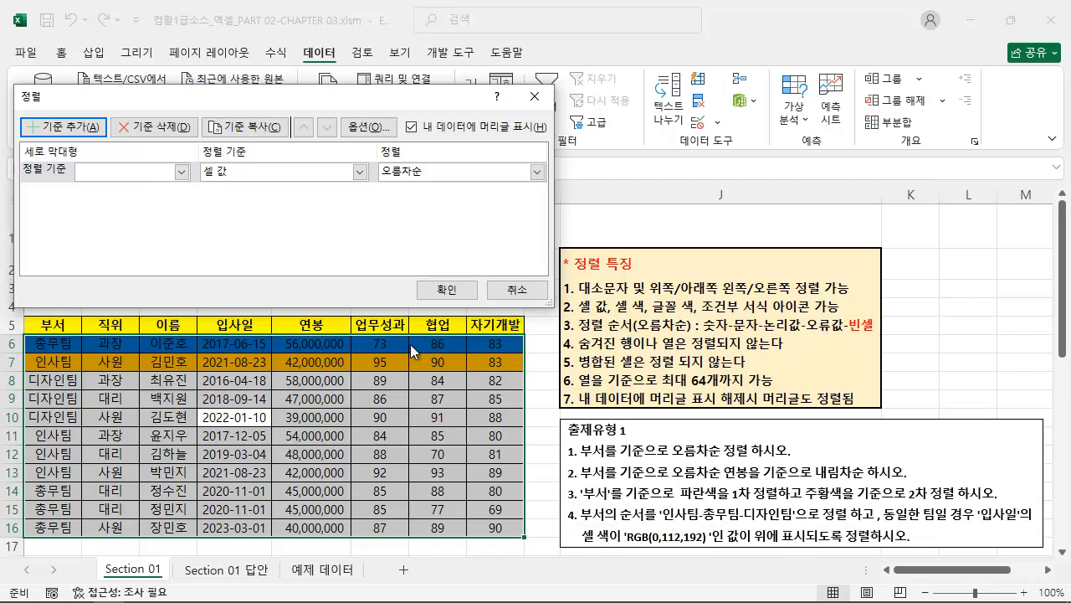
{"action": "left_click", "coordinate": [123, 169]}
{"action": "left_click", "coordinate": [115, 189]}
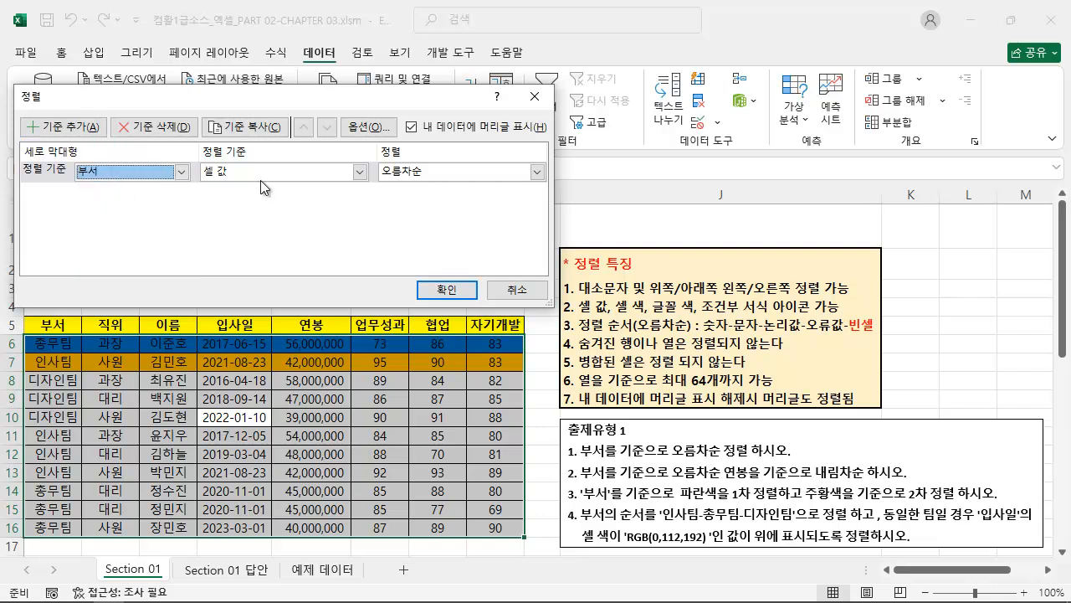
{"action": "left_click", "coordinate": [445, 170]}
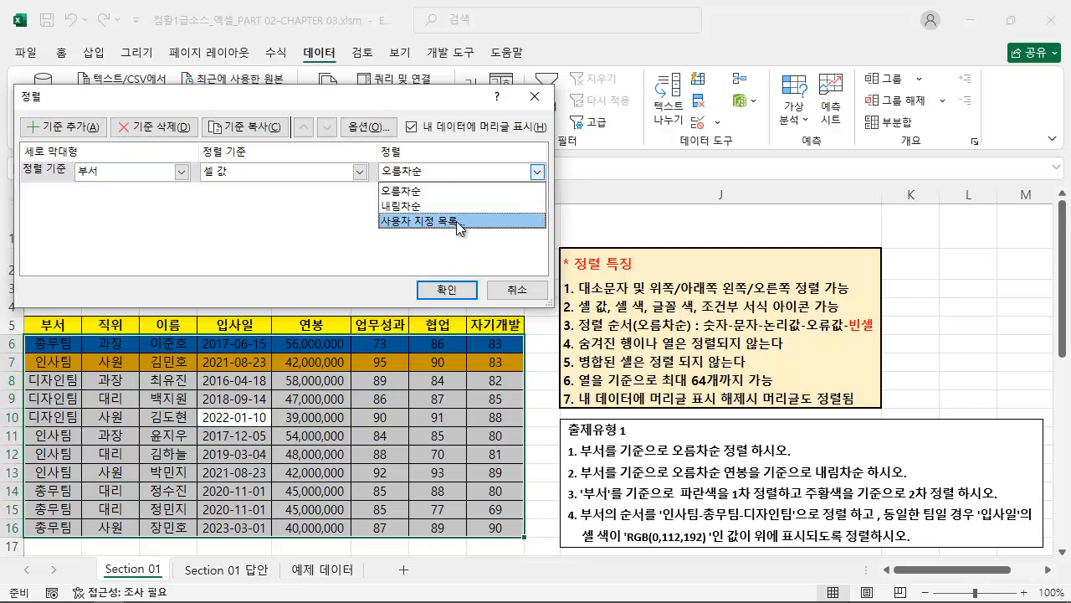
{"action": "left_click", "coordinate": [457, 223]}
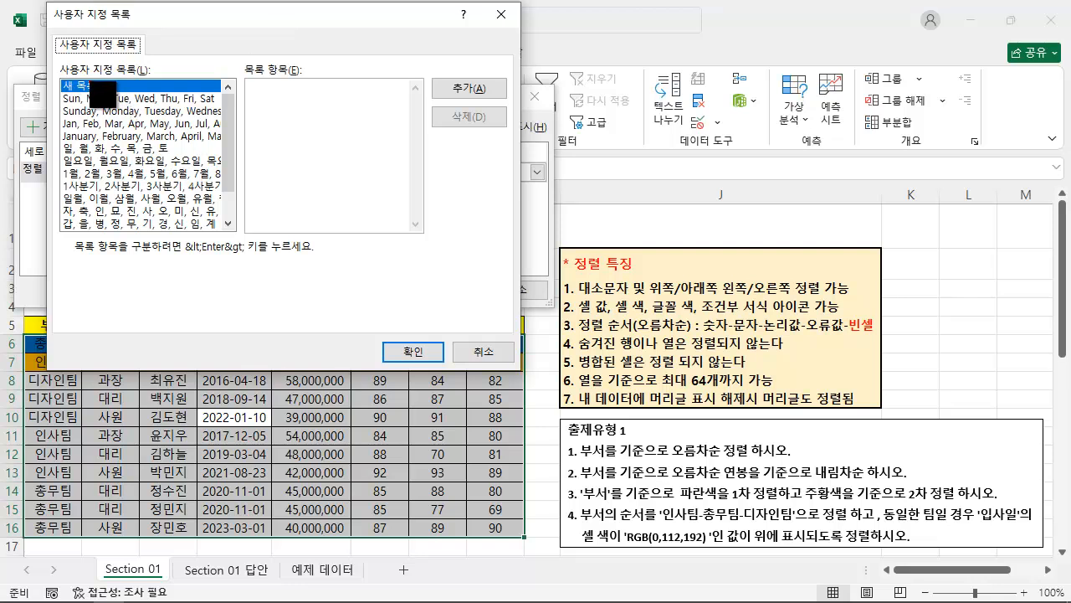
Examine the existing custom lists and the empty 목록 항목 area for a new list.
{"action": "mouse_move", "coordinate": [53, 59]}
{"action": "left_mouse_down"}
{"action": "mouse_move", "coordinate": [357, 228]}
{"action": "mouse_move", "coordinate": [433, 249]}
{"action": "mouse_move", "coordinate": [435, 239]}
{"action": "left_mouse_up"}
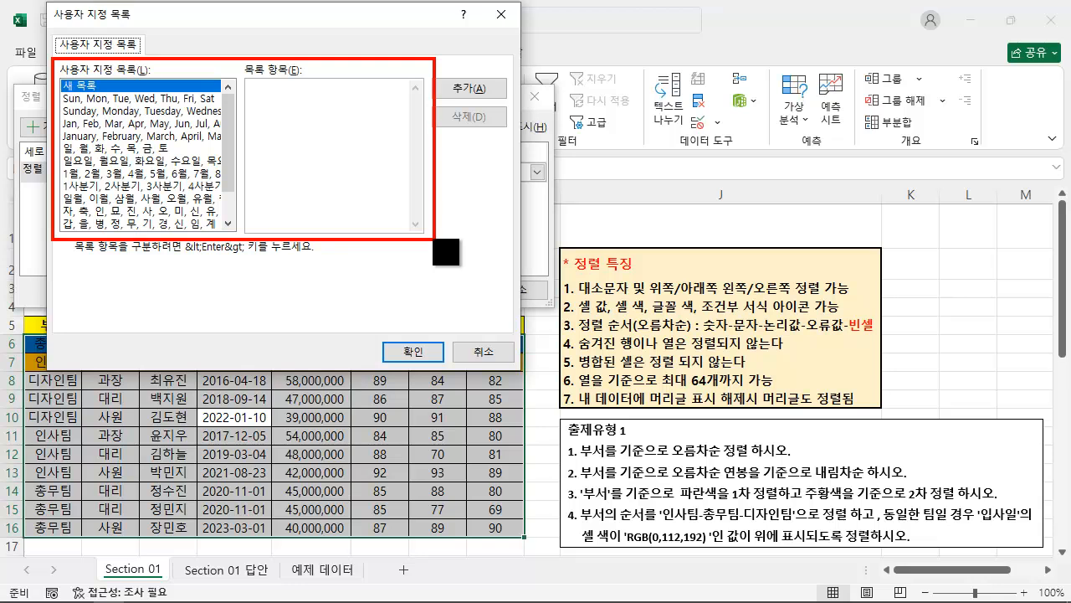
{"action": "key", "text": "Escape"}
{"action": "mouse_move", "coordinate": [228, 156]}
{"action": "left_mouse_down"}
{"action": "mouse_move", "coordinate": [227, 199]}
{"action": "mouse_move", "coordinate": [228, 115]}
{"action": "left_mouse_up"}
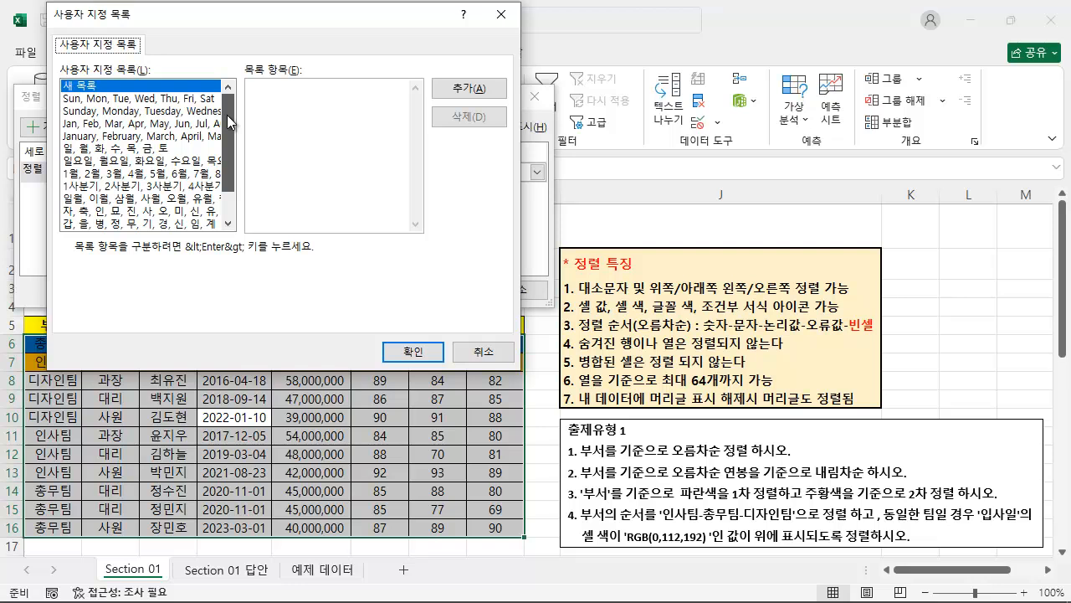
{"action": "left_click_drag", "start_coordinate": [233, 179], "coordinate": [232, 119]}
{"action": "left_click", "coordinate": [287, 93]}
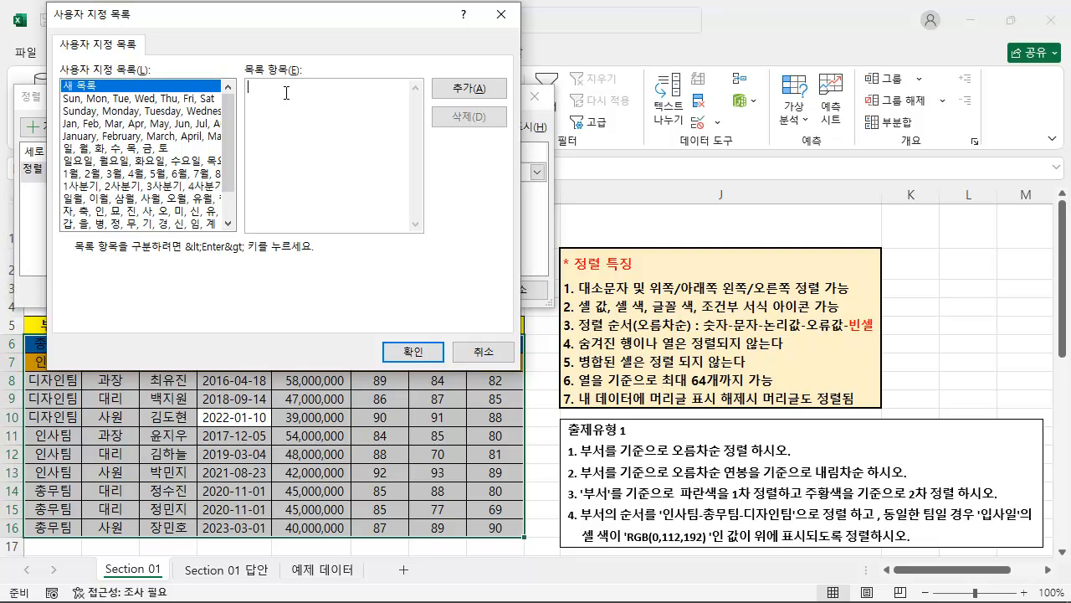
{"action": "mouse_move", "coordinate": [246, 79]}
{"action": "left_mouse_down"}
{"action": "mouse_move", "coordinate": [317, 188]}
{"action": "mouse_move", "coordinate": [378, 185]}
{"action": "left_mouse_up"}
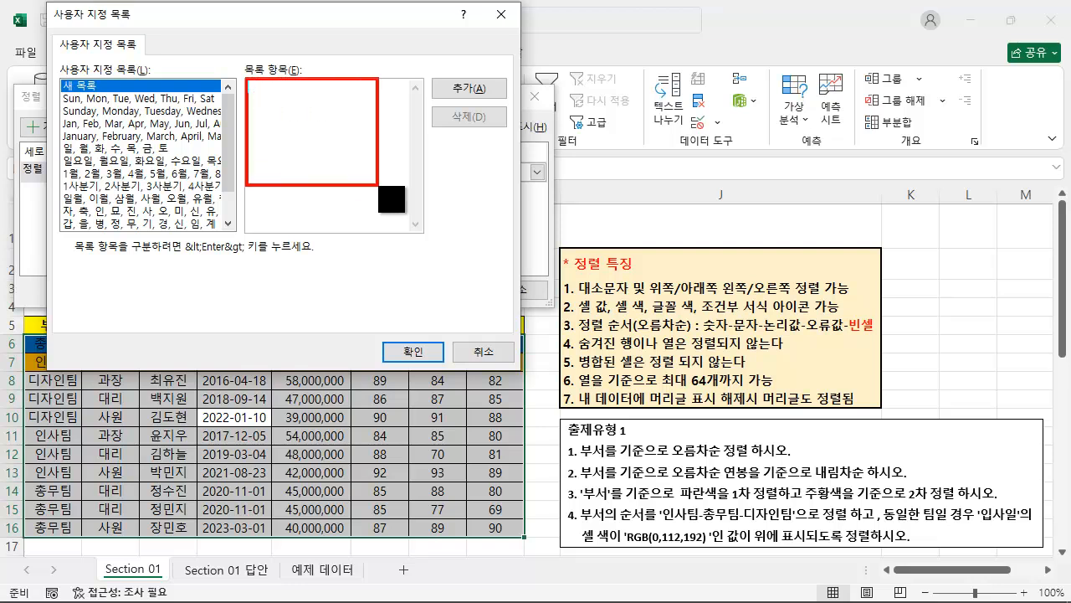
{"action": "key", "text": "Escape"}
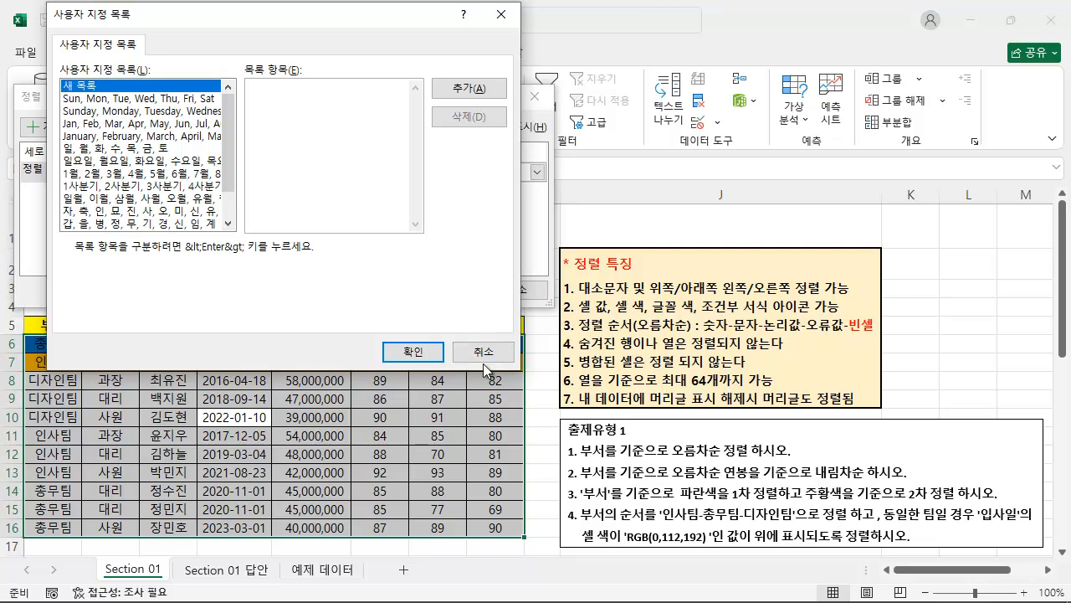
Cancel the sort setup and view the custom list editor in the advanced program options, leaving everything there unchanged.
{"action": "left_click", "coordinate": [483, 361]}
{"action": "left_click", "coordinate": [517, 289]}
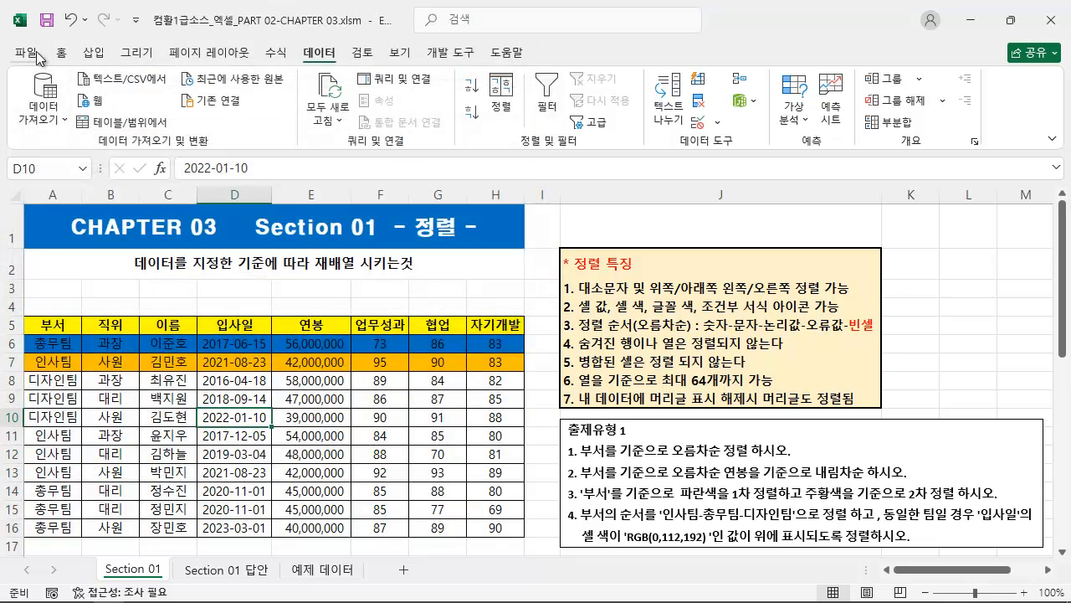
{"action": "left_click", "coordinate": [37, 55]}
{"action": "left_click", "coordinate": [69, 562]}
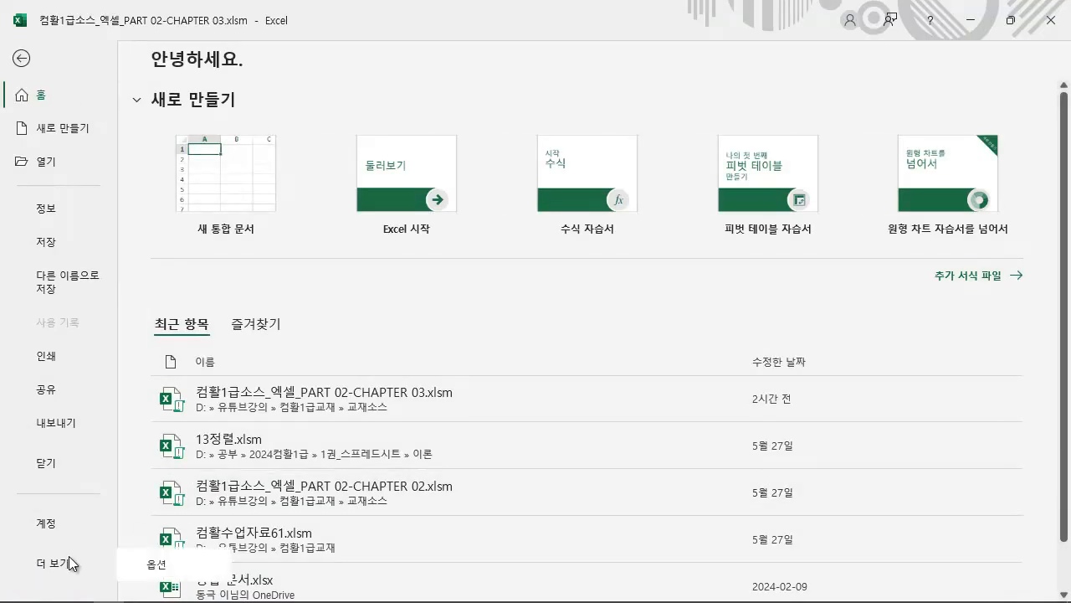
{"action": "left_click", "coordinate": [177, 568]}
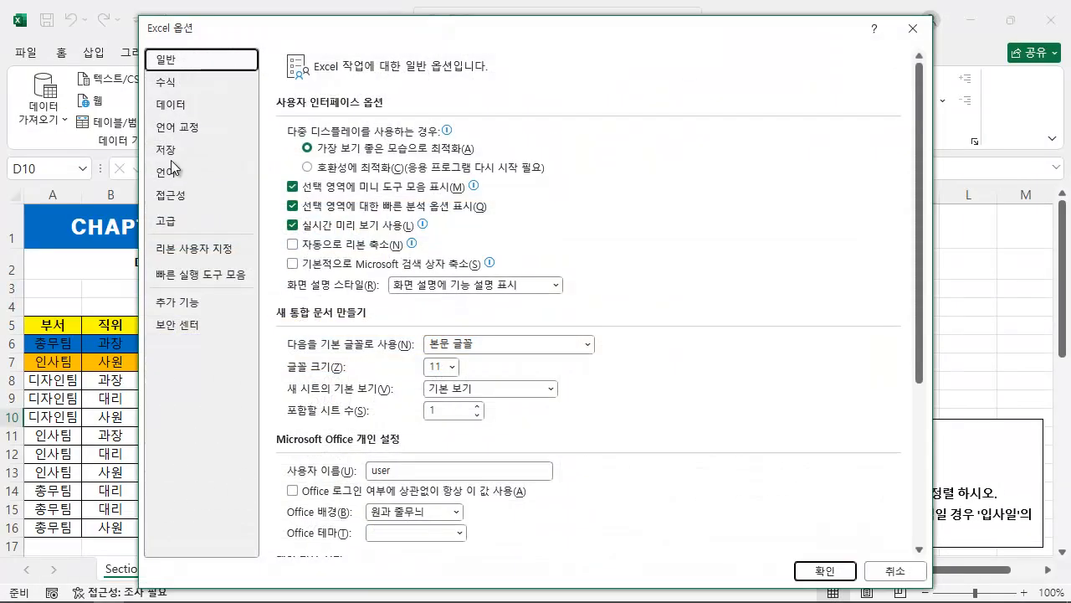
{"action": "left_click", "coordinate": [165, 221]}
{"action": "left_click_drag", "start_coordinate": [919, 150], "coordinate": [891, 513]}
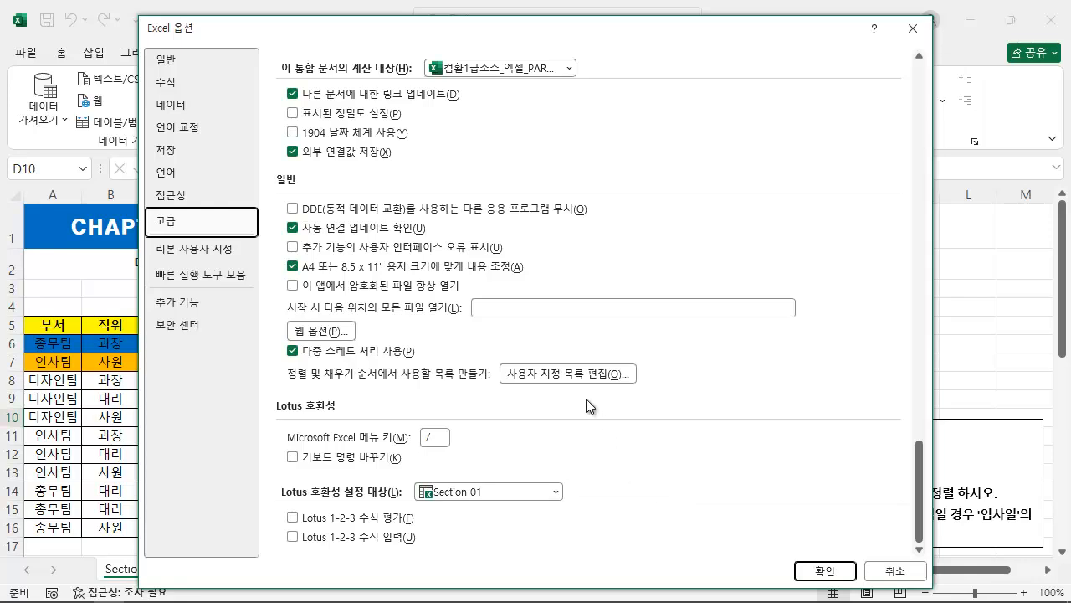
{"action": "left_click", "coordinate": [596, 374]}
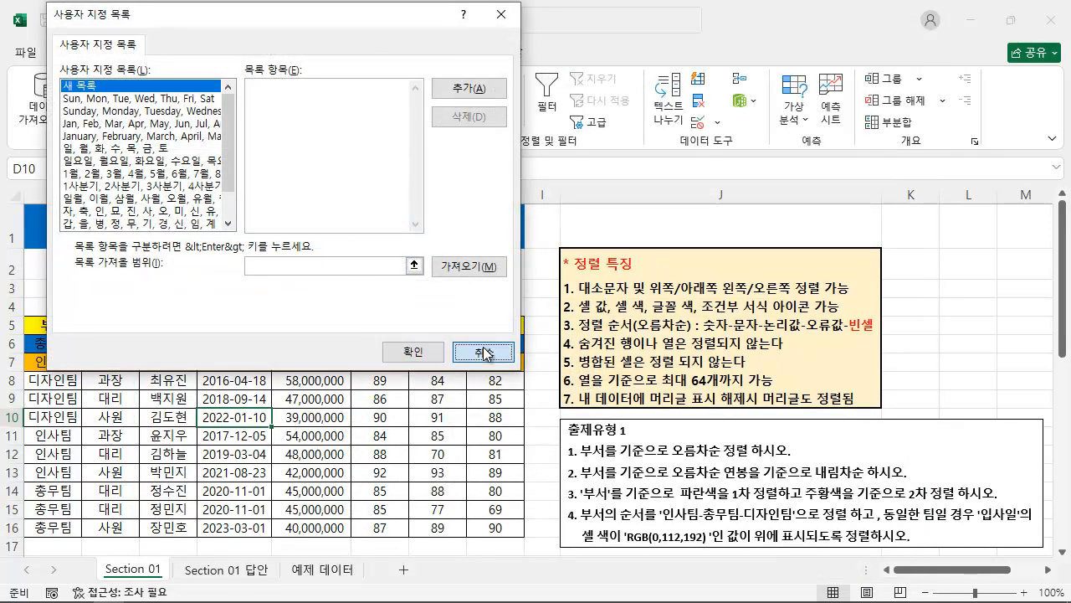
{"action": "left_click", "coordinate": [483, 352]}
{"action": "left_click", "coordinate": [909, 29]}
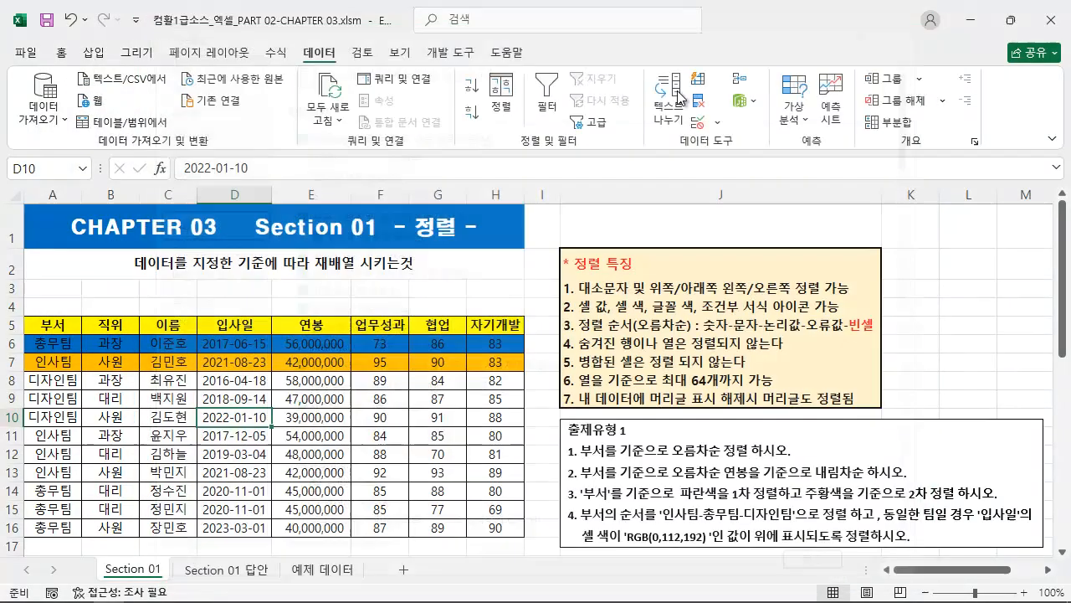
Reopen the employee table's sort settings and remove the blue and orange 부서 colour levels.
{"action": "left_click", "coordinate": [504, 107]}
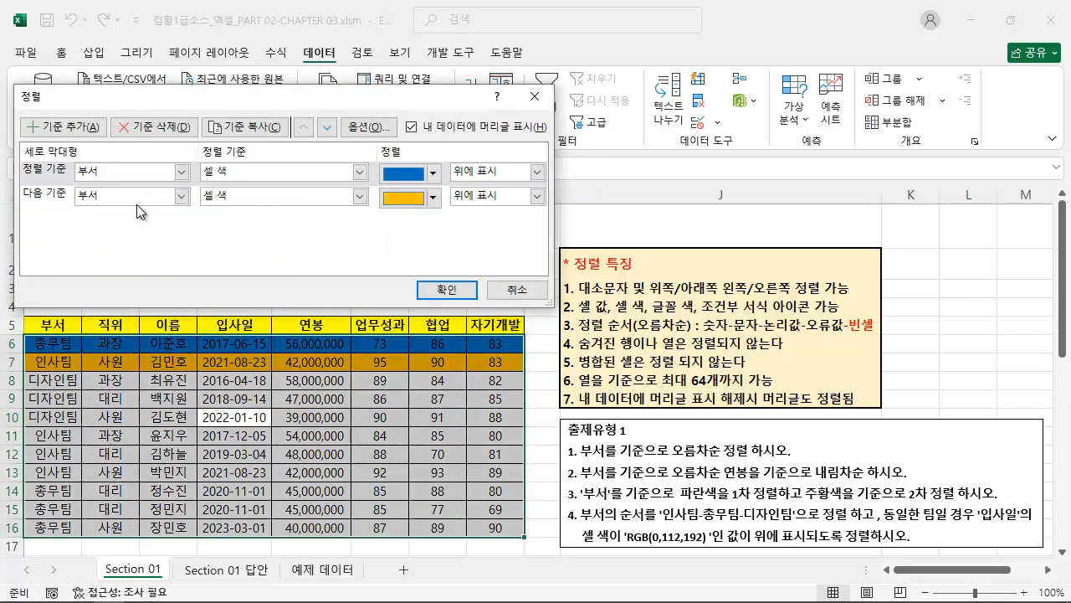
{"action": "left_click", "coordinate": [145, 128]}
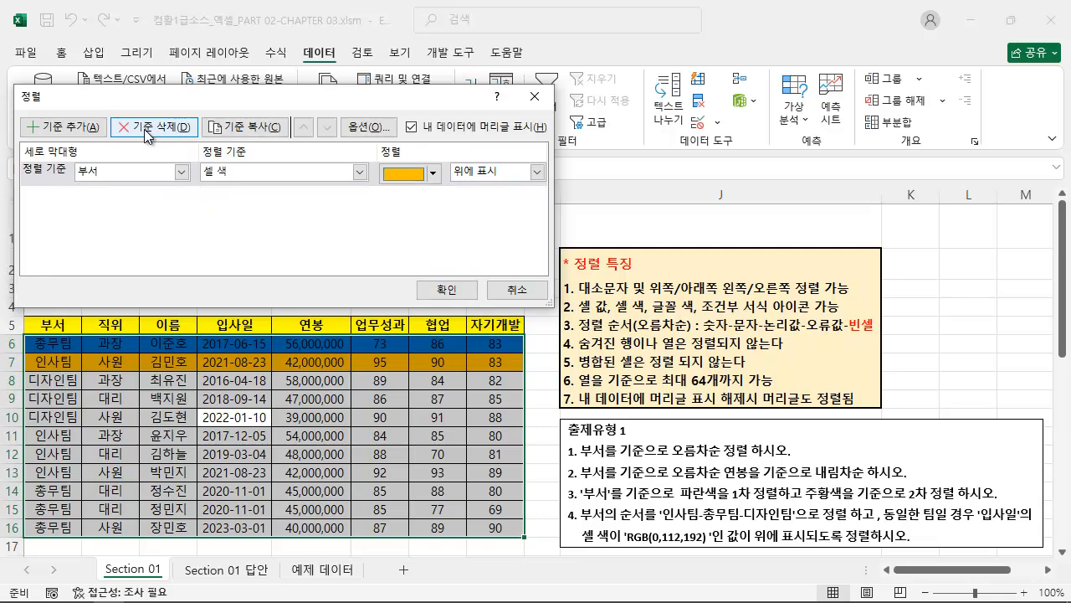
{"action": "left_click", "coordinate": [145, 128]}
Add a sort level on 부서 by 셀 값 and choose 사용자 지정 목록 for its order.
{"action": "left_click", "coordinate": [64, 126]}
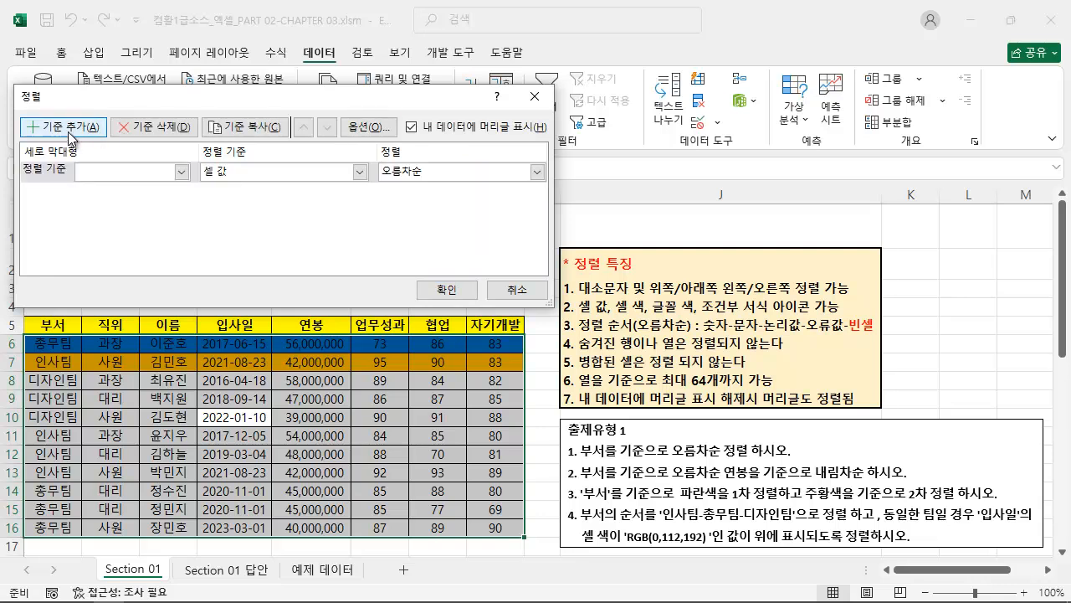
{"action": "left_click", "coordinate": [101, 179]}
{"action": "left_click", "coordinate": [97, 187]}
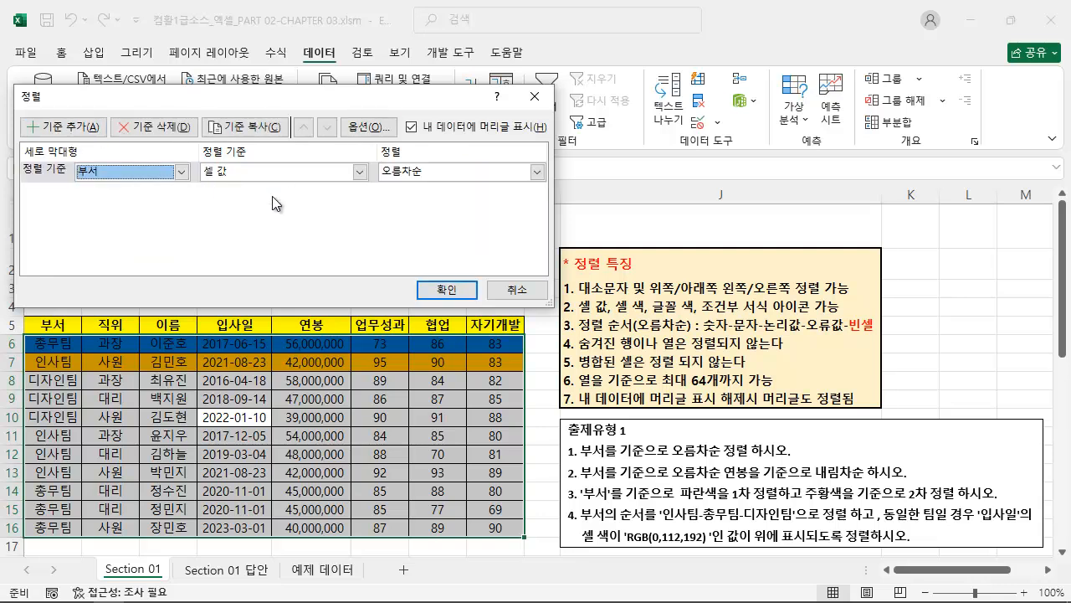
{"action": "left_click", "coordinate": [475, 172]}
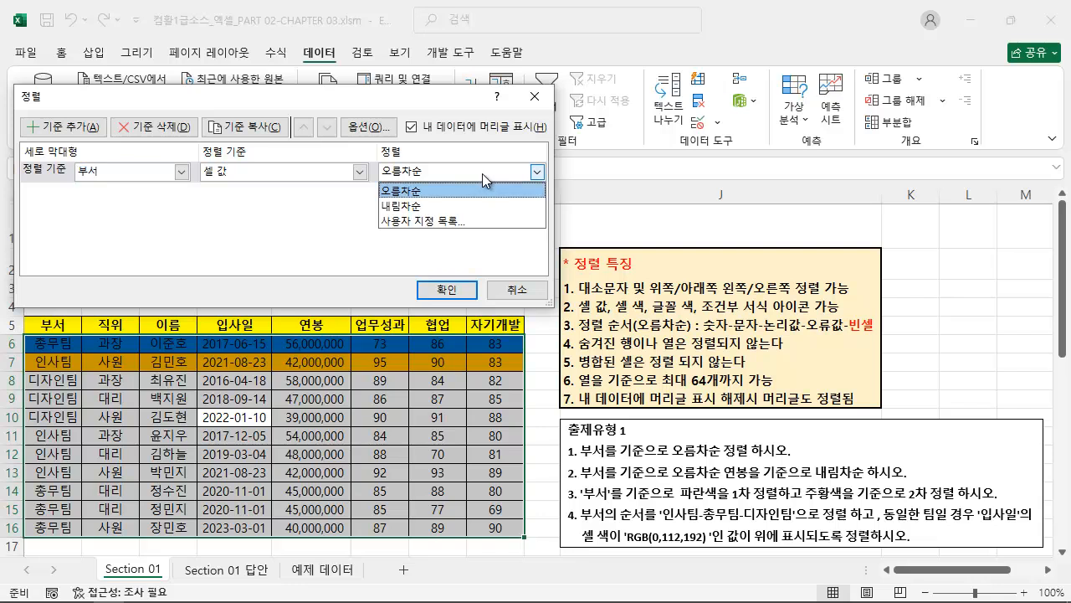
{"action": "left_click", "coordinate": [487, 219]}
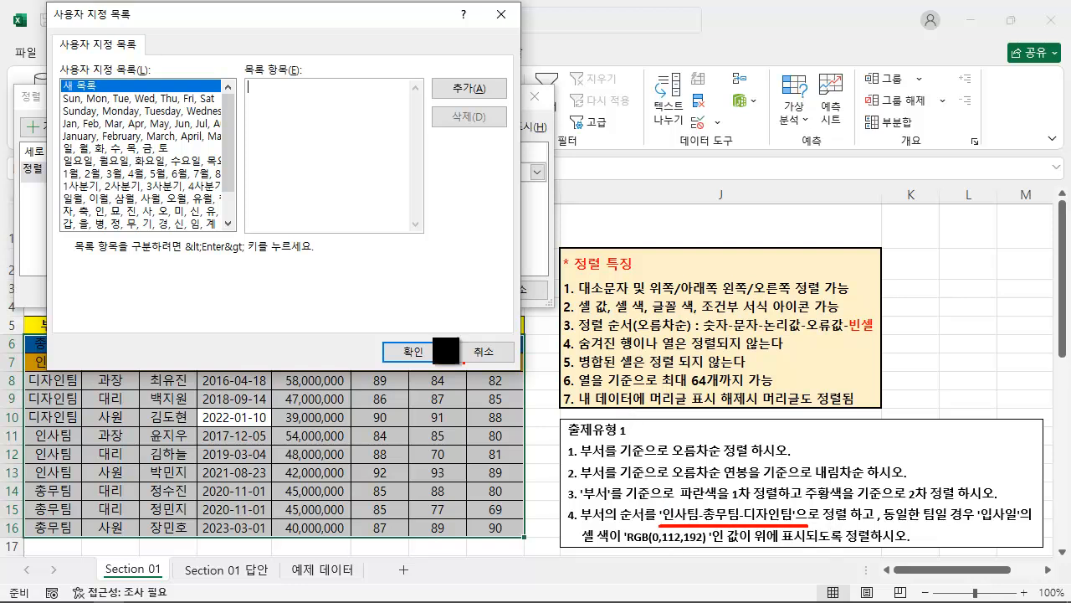
Create a custom list with the items 인사팀, 총무팀 and 디자인팀 in that order and add it to the custom lists.
{"action": "key", "text": "BackSpace"}
{"action": "key", "text": "BackSpace"}
{"action": "key", "text": "BackSpace"}
{"action": "type", "text": "인사팀 "}
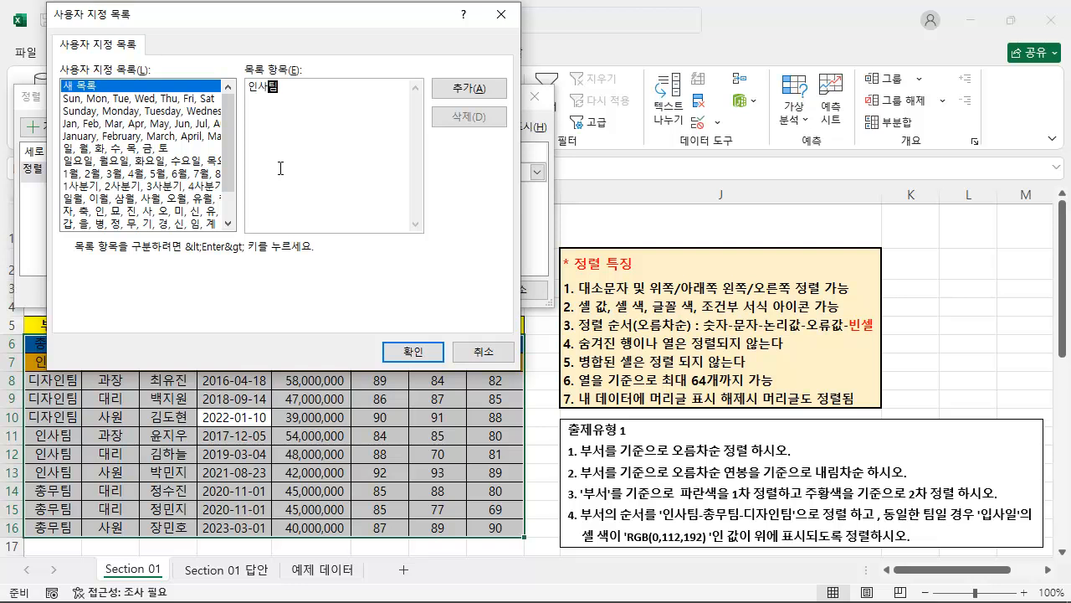
{"action": "type", "text": "총무팀 "}
{"action": "type", "text": "디자인팀"}
{"action": "left_click_drag", "start_coordinate": [329, 118], "coordinate": [277, 75]}
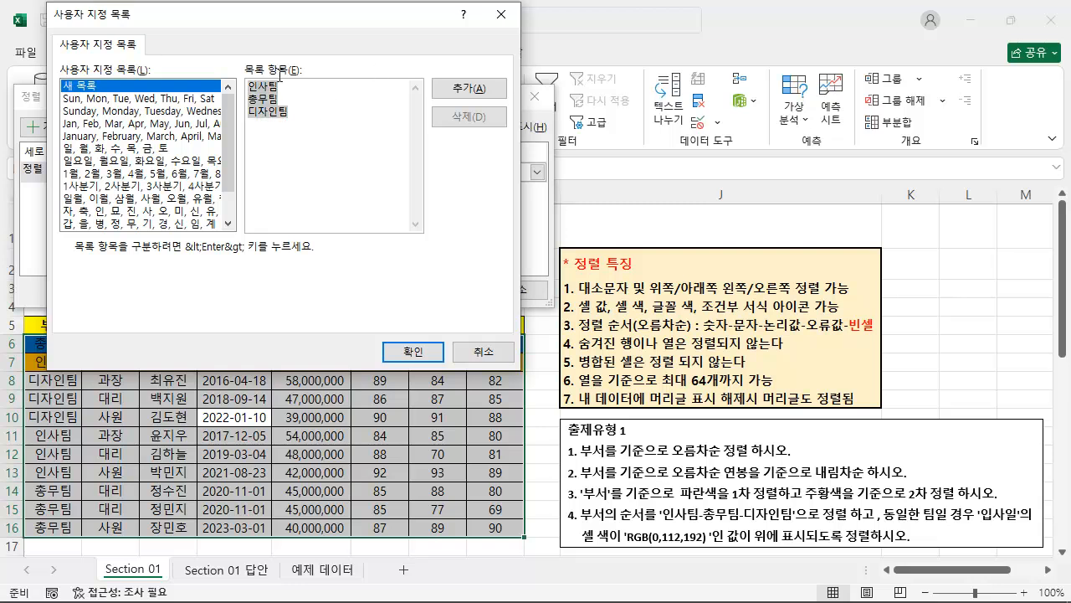
{"action": "left_click", "coordinate": [306, 116]}
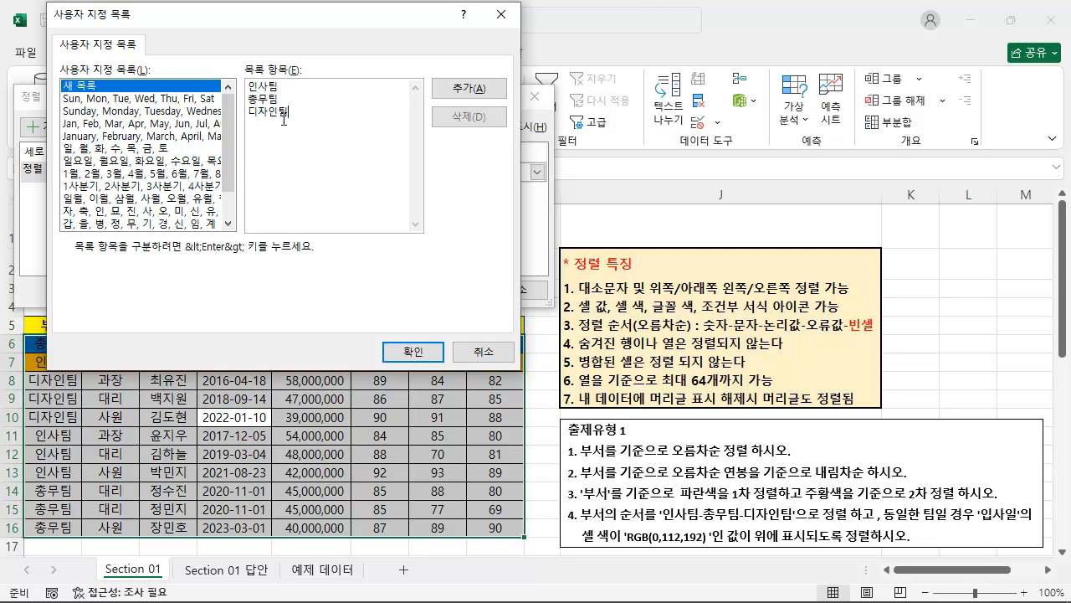
{"action": "key", "text": "ctrl+shift+Home"}
{"action": "left_click", "coordinate": [324, 112]}
{"action": "left_click", "coordinate": [463, 90]}
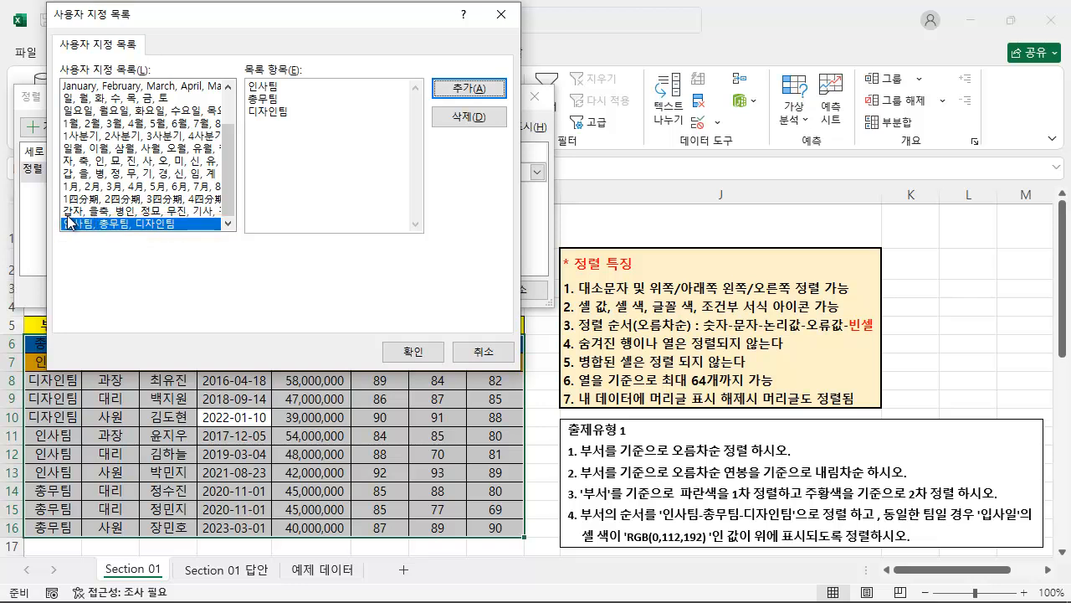
Check whether a built-in list can be deleted, and apply the 인사팀, 총무팀, 디자인팀 list as the 부서 level's order.
{"action": "left_click", "coordinate": [167, 201]}
{"action": "left_click", "coordinate": [188, 162]}
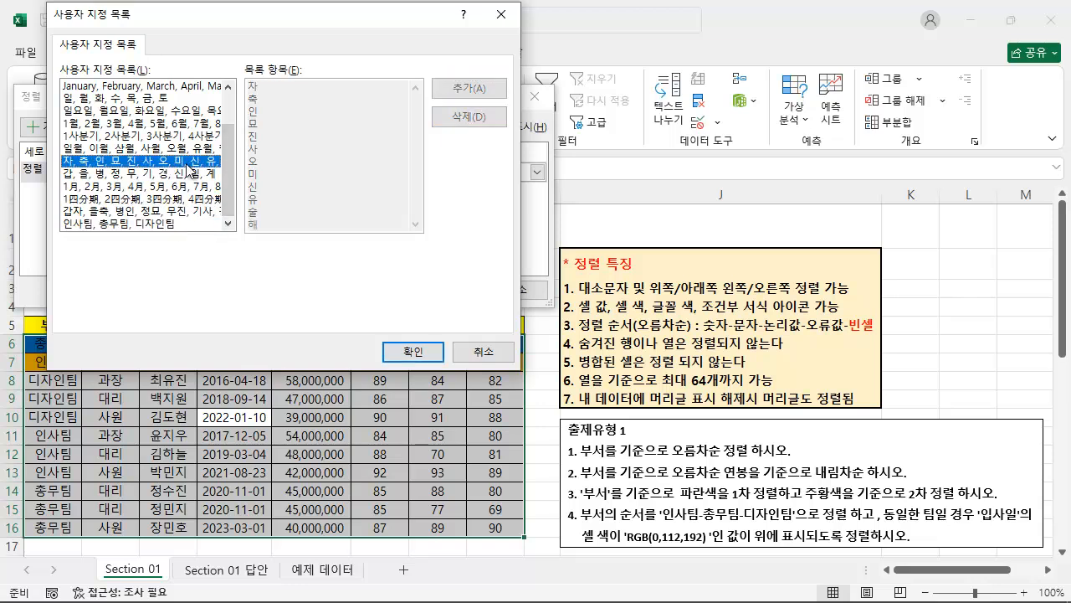
{"action": "left_click_drag", "start_coordinate": [427, 123], "coordinate": [231, 172]}
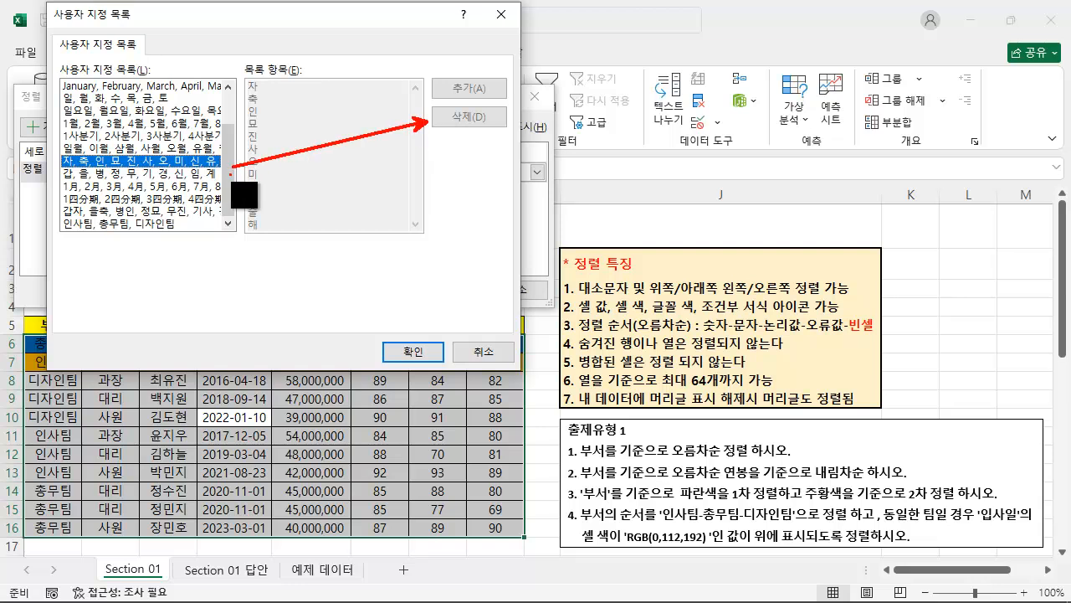
{"action": "left_click", "coordinate": [168, 224]}
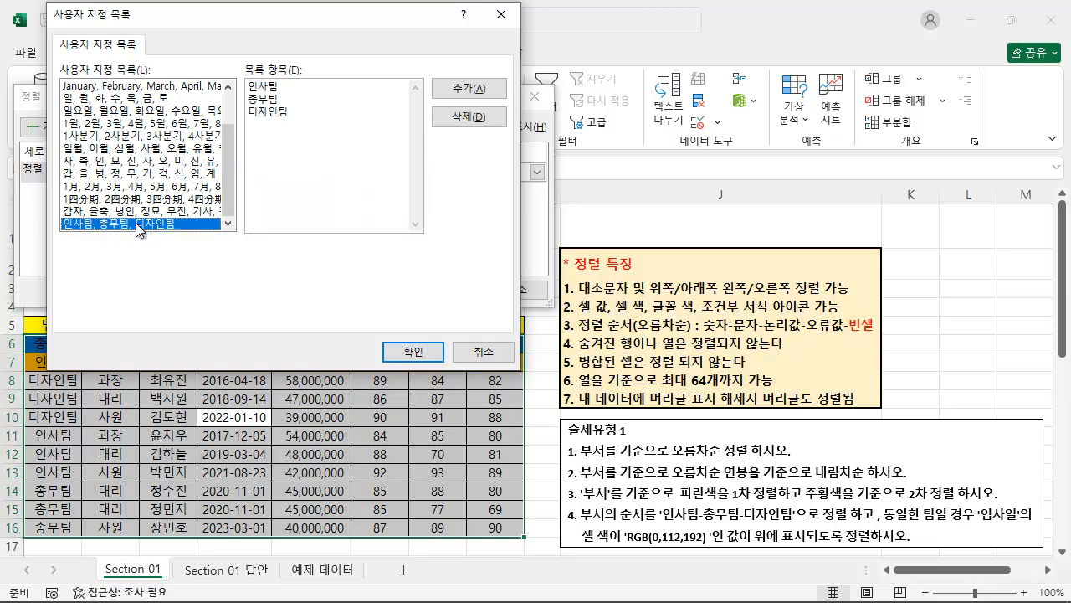
{"action": "left_click", "coordinate": [412, 352]}
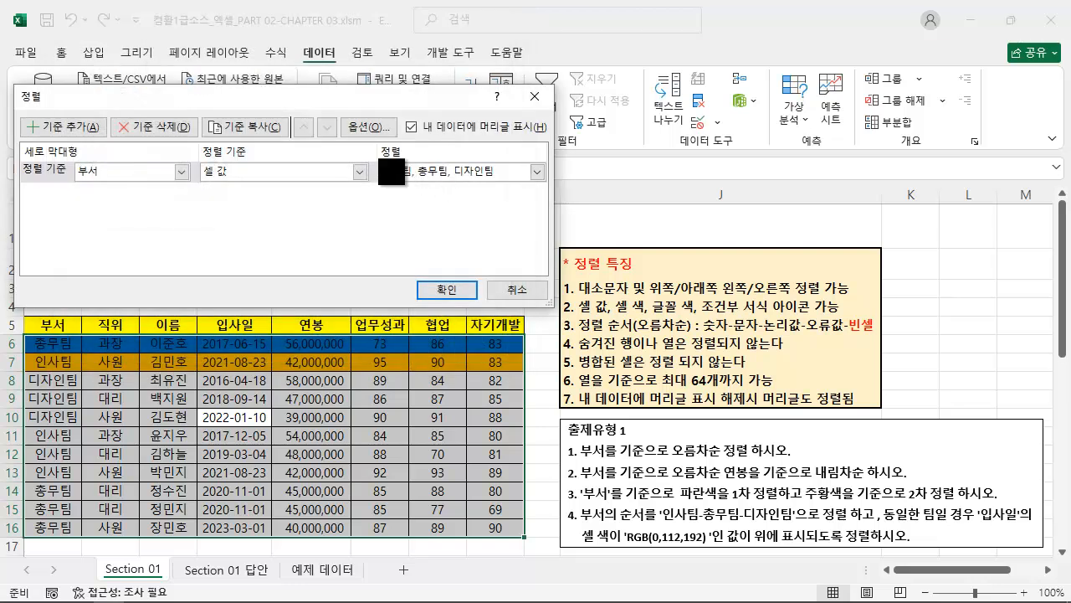
{"action": "left_click_drag", "start_coordinate": [373, 143], "coordinate": [549, 186]}
{"action": "key", "text": "Escape"}
{"action": "key", "text": "ctrl+2"}
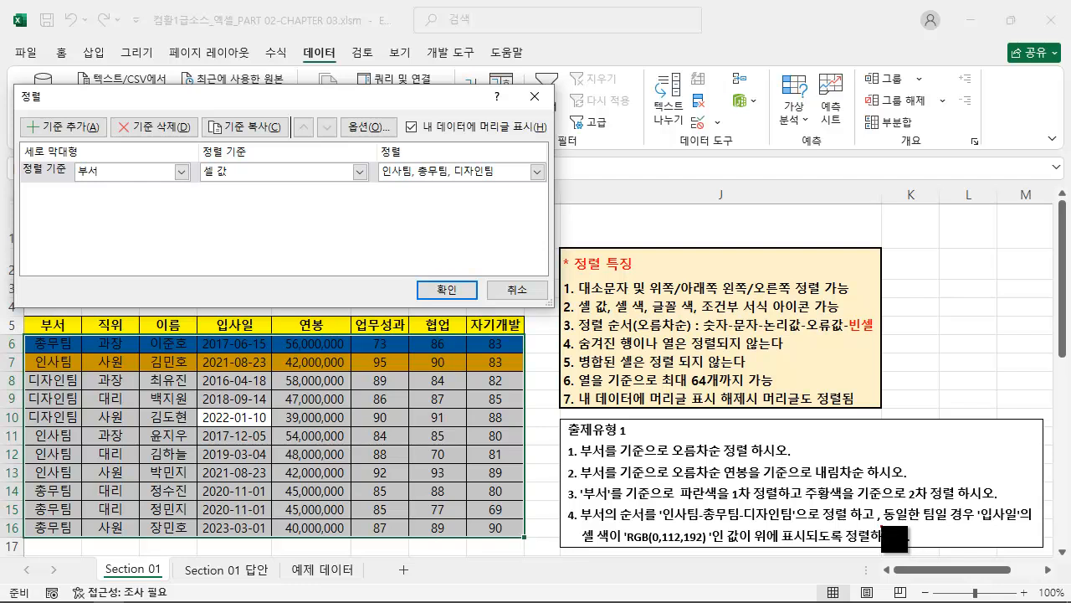
Following exercise 4, add a second level on 입사일 by 셀 색 with RGB(0, 112, 192) set to 위에 표시, and run the sort.
{"action": "left_click_drag", "start_coordinate": [875, 524], "coordinate": [1037, 522]}
{"action": "mouse_move", "coordinate": [578, 548]}
{"action": "left_mouse_down"}
{"action": "mouse_move", "coordinate": [952, 552]}
{"action": "mouse_move", "coordinate": [917, 548]}
{"action": "left_mouse_up"}
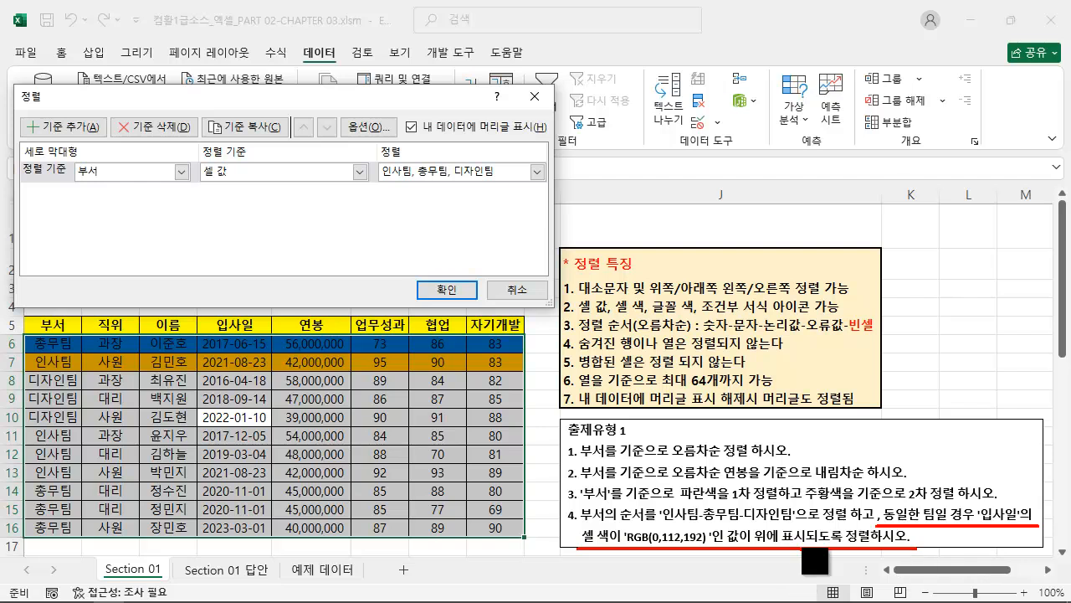
{"action": "key", "text": "Escape"}
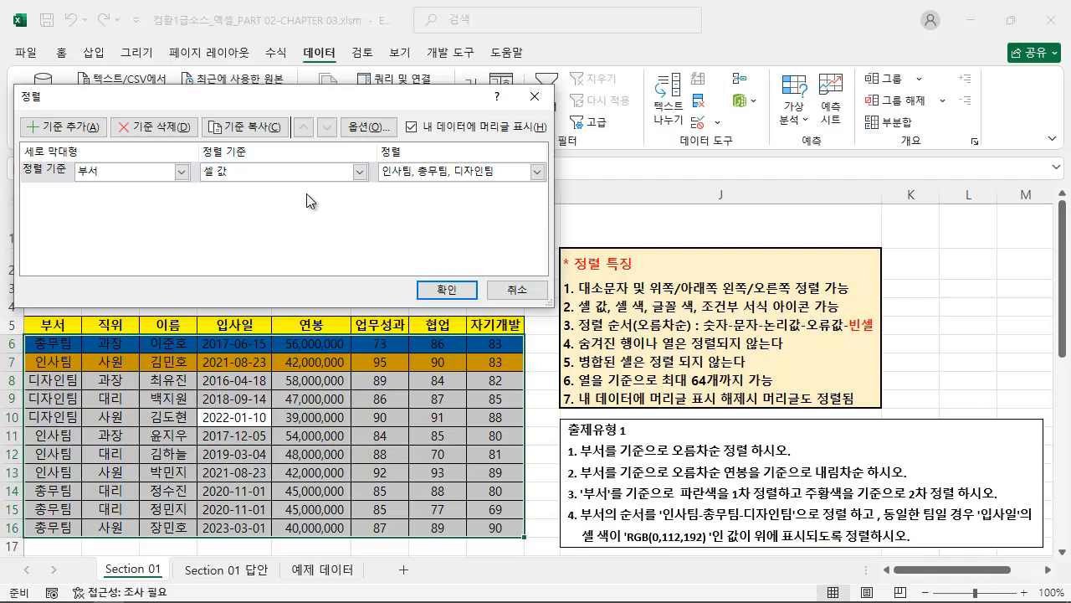
{"action": "left_click", "coordinate": [88, 127]}
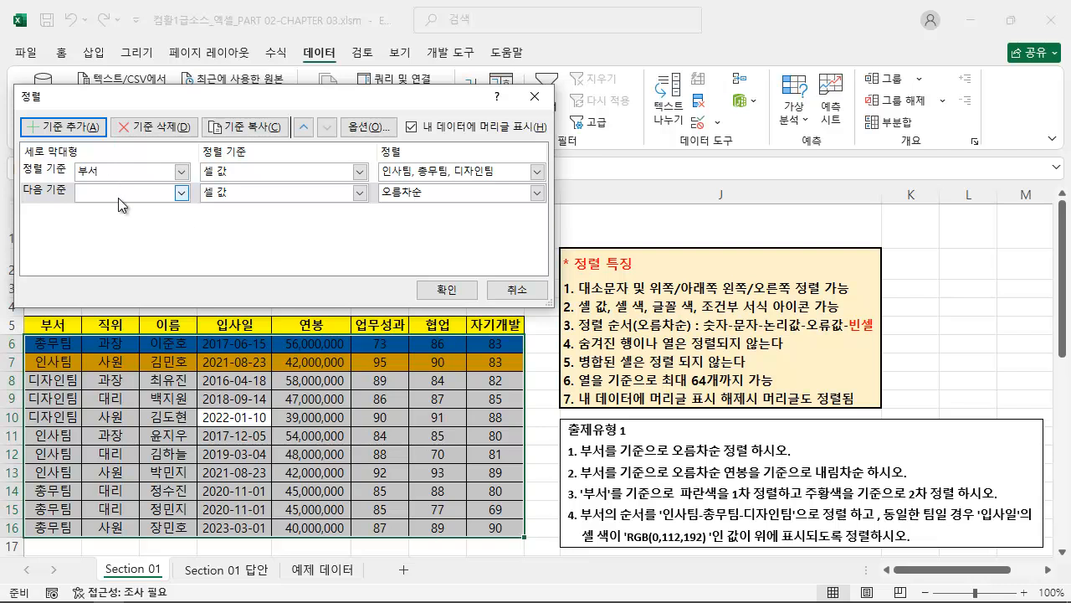
{"action": "left_click", "coordinate": [181, 192]}
{"action": "left_click", "coordinate": [123, 261]}
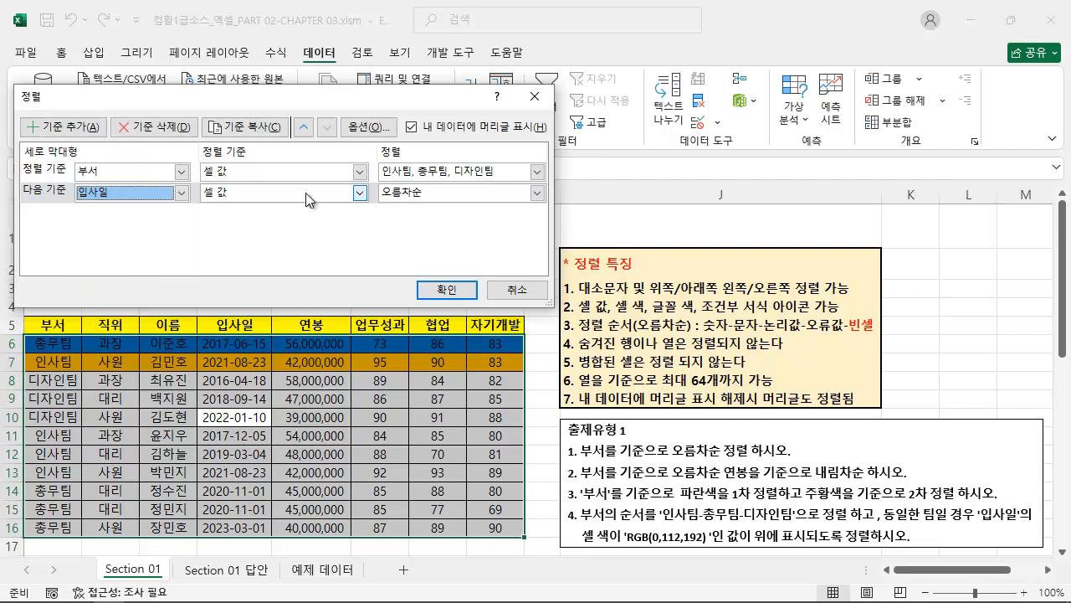
{"action": "left_click", "coordinate": [306, 193]}
{"action": "left_click", "coordinate": [259, 229]}
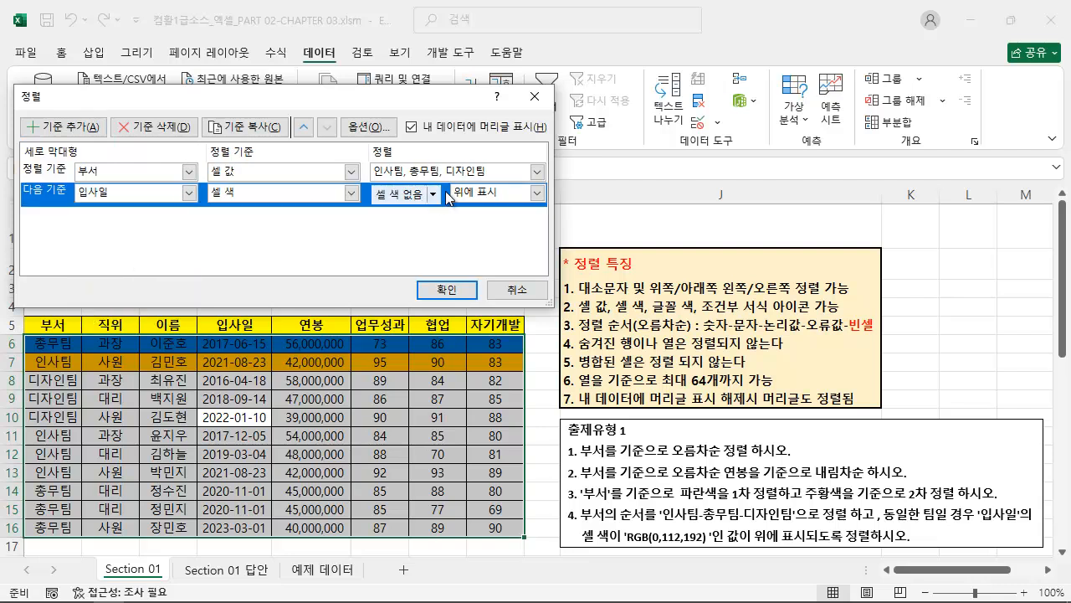
{"action": "left_click", "coordinate": [433, 195]}
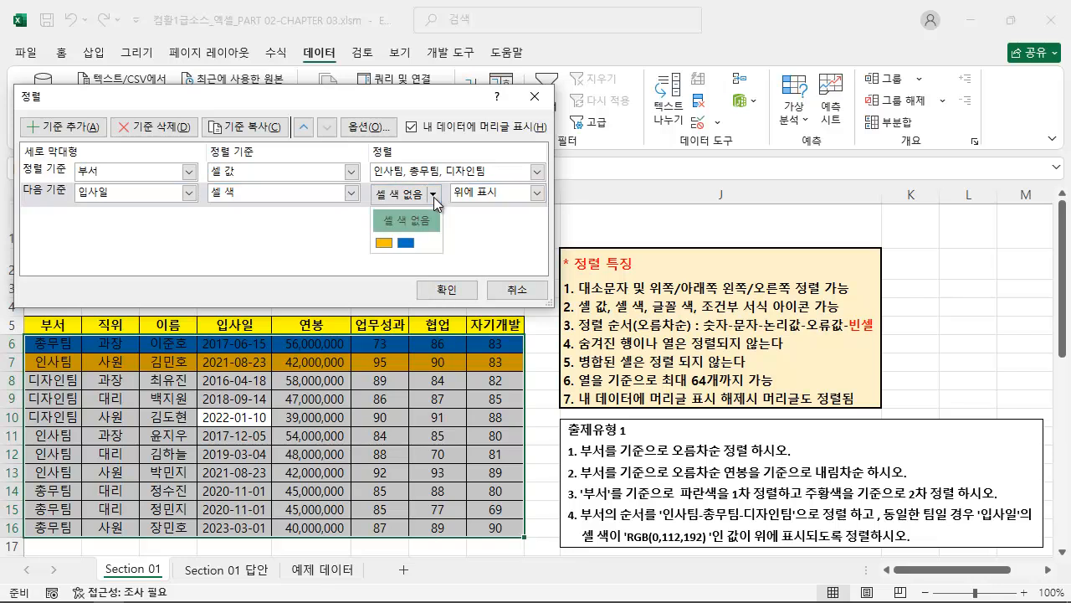
{"action": "left_click", "coordinate": [406, 243]}
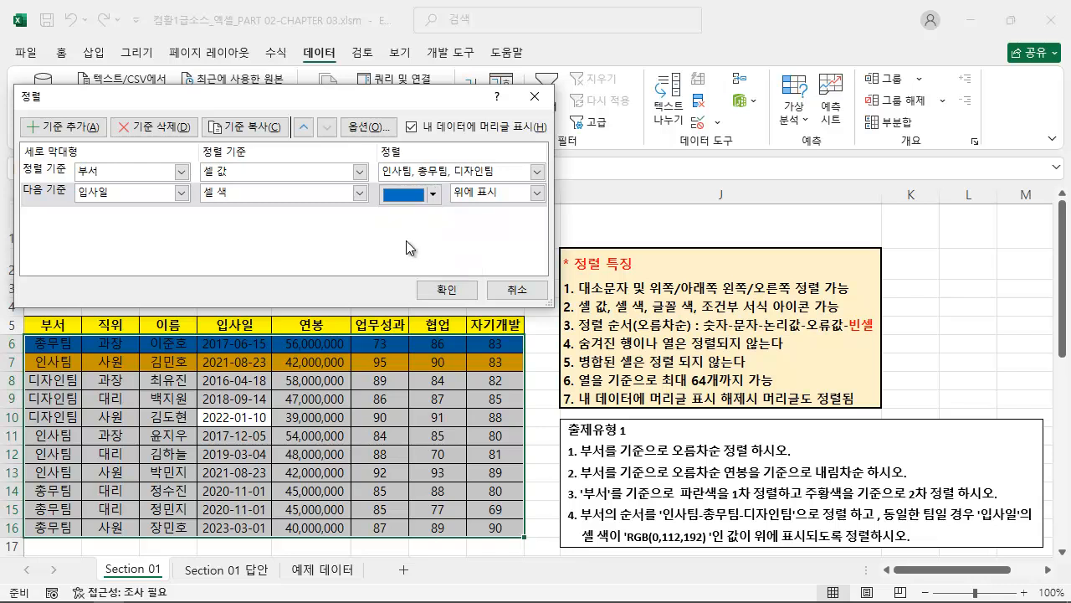
{"action": "left_click", "coordinate": [444, 289]}
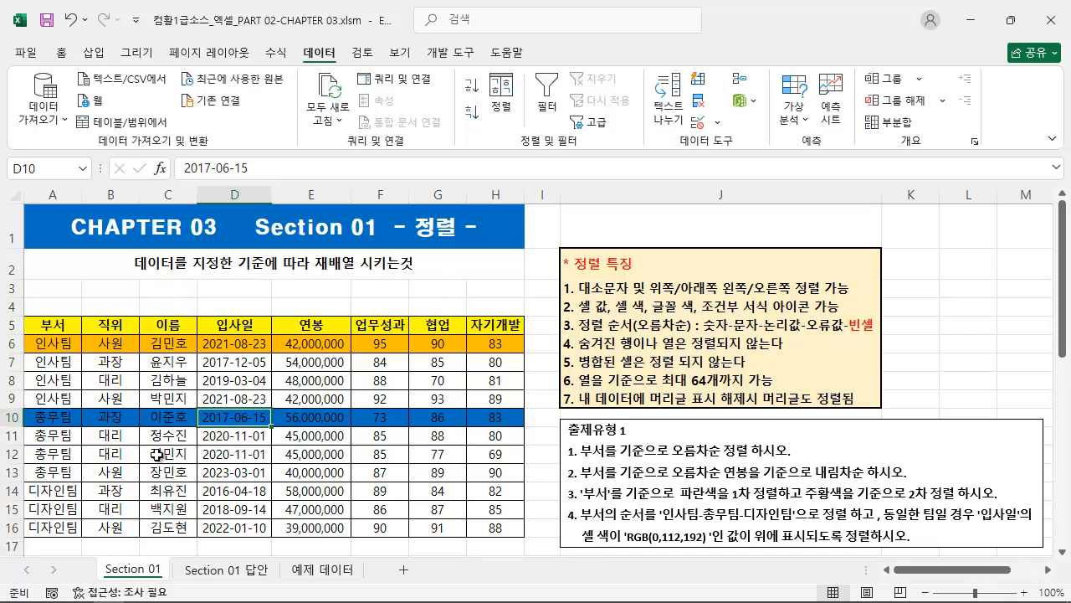
Compare the sorted table with exercise 4's department order and its 입사일 cell colour condition.
{"action": "left_click_drag", "start_coordinate": [579, 523], "coordinate": [793, 521]}
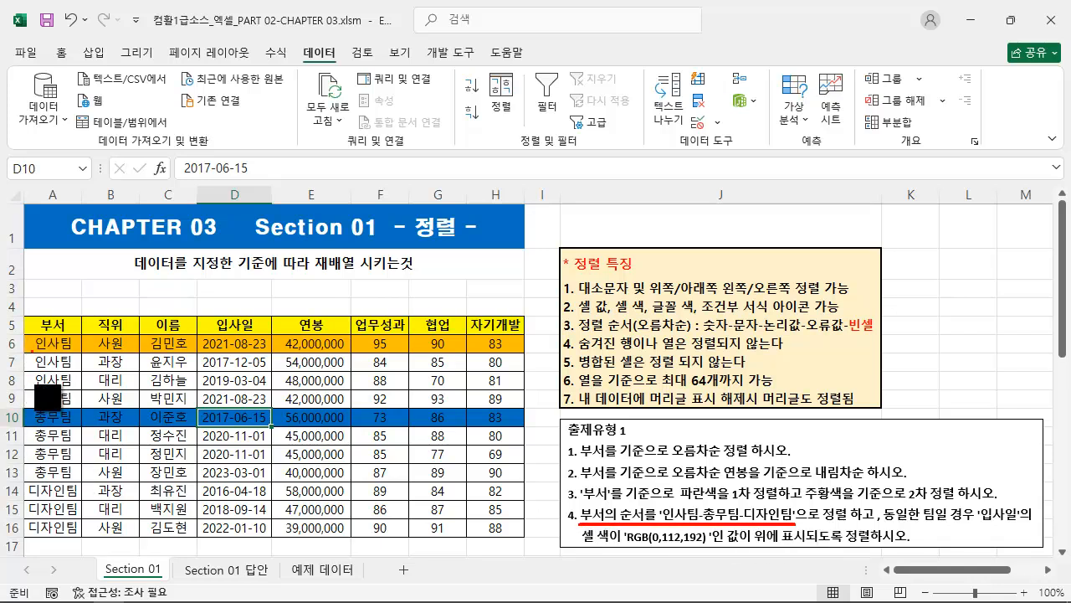
{"action": "mouse_move", "coordinate": [27, 529]}
{"action": "left_mouse_down"}
{"action": "mouse_move", "coordinate": [23, 359]}
{"action": "mouse_move", "coordinate": [234, 427]}
{"action": "mouse_move", "coordinate": [219, 413]}
{"action": "left_mouse_up"}
{"action": "key", "text": "ctrl+z"}
{"action": "mouse_move", "coordinate": [20, 332]}
{"action": "left_mouse_down"}
{"action": "mouse_move", "coordinate": [266, 424]}
{"action": "mouse_move", "coordinate": [526, 428]}
{"action": "mouse_move", "coordinate": [541, 416]}
{"action": "left_mouse_up"}
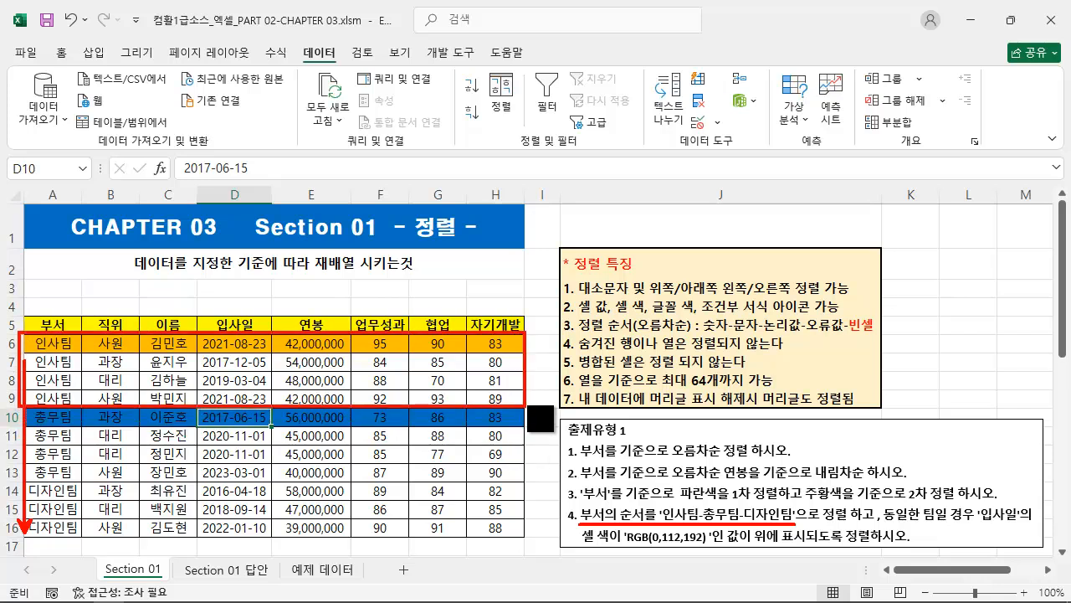
{"action": "key", "text": "ctrl+z"}
{"action": "mouse_move", "coordinate": [25, 411]}
{"action": "left_mouse_down"}
{"action": "mouse_move", "coordinate": [203, 477]}
{"action": "mouse_move", "coordinate": [529, 477]}
{"action": "left_mouse_up"}
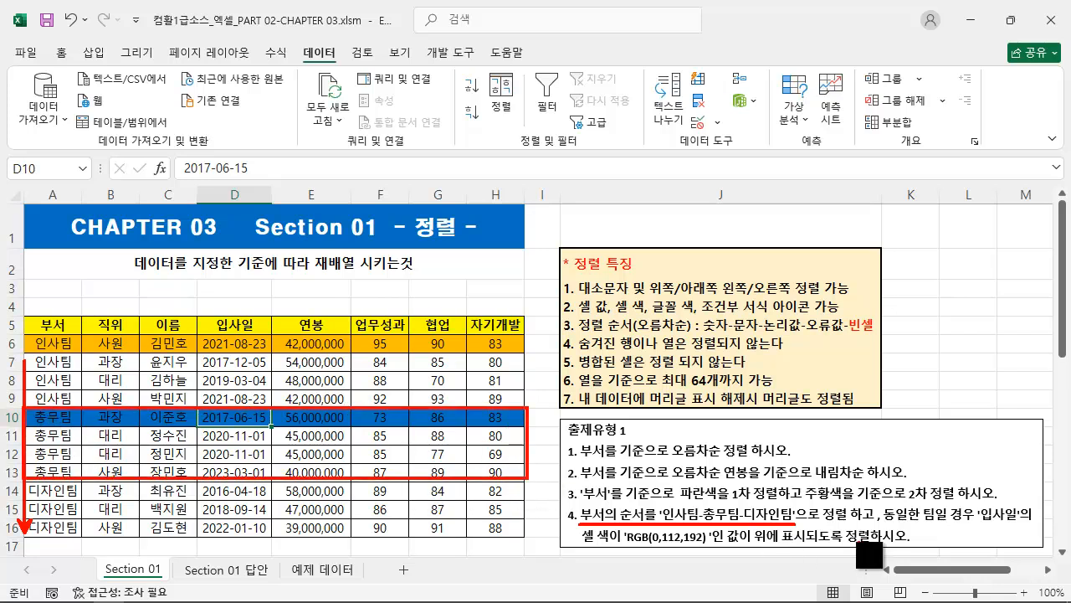
{"action": "left_click_drag", "start_coordinate": [583, 544], "coordinate": [920, 549]}
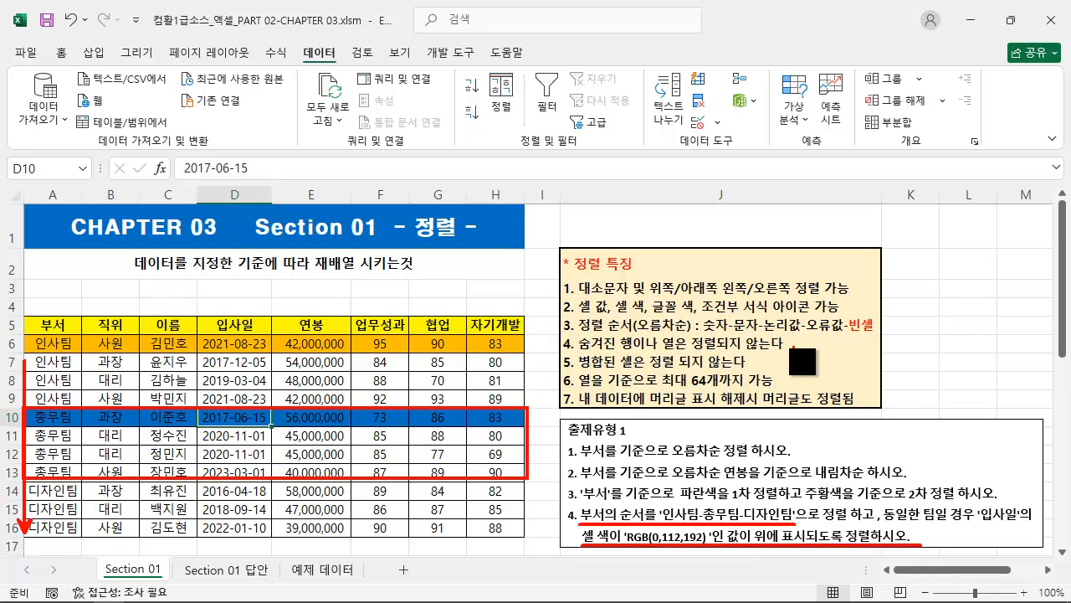
{"action": "key", "text": "Escape"}
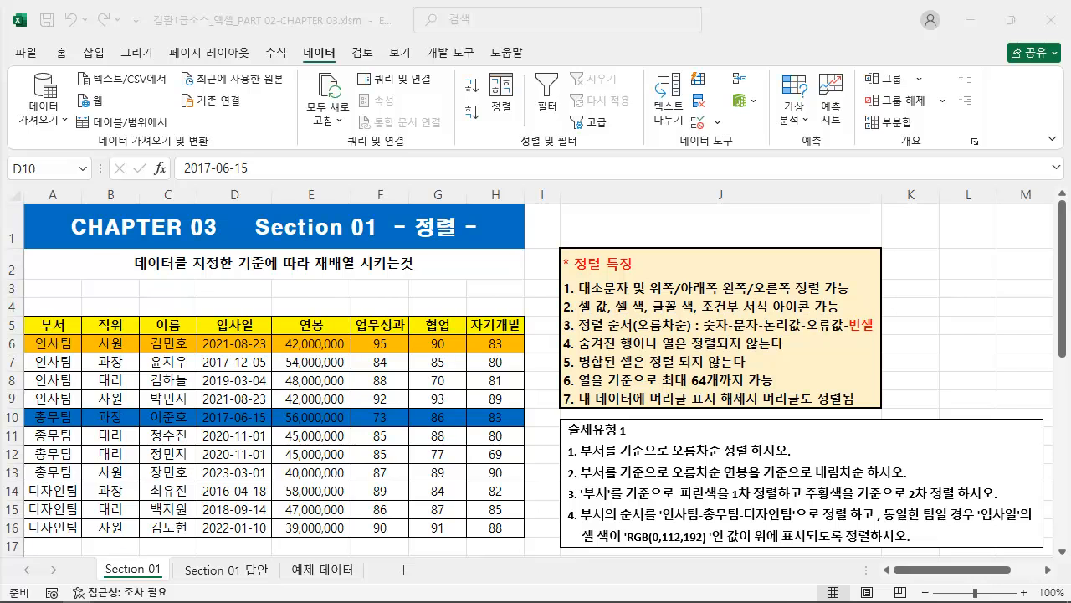
{"action": "left_click", "coordinate": [551, 451]}
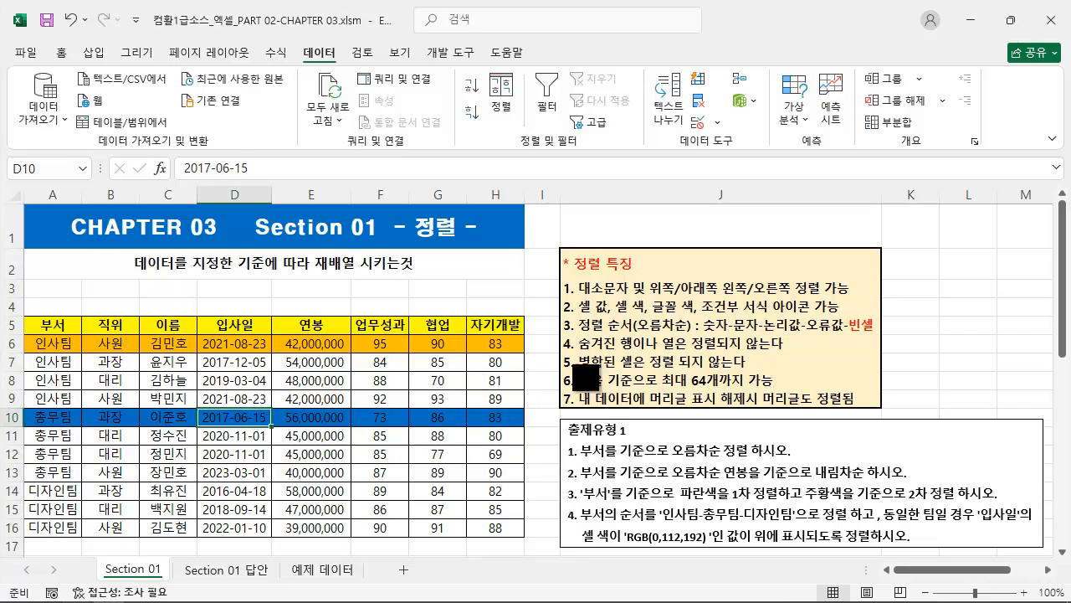
Following sorting note 5, merge and centre cells C10:D10 in the table, accepting the loss of the second cell's value.
{"action": "left_click_drag", "start_coordinate": [553, 353], "coordinate": [782, 374]}
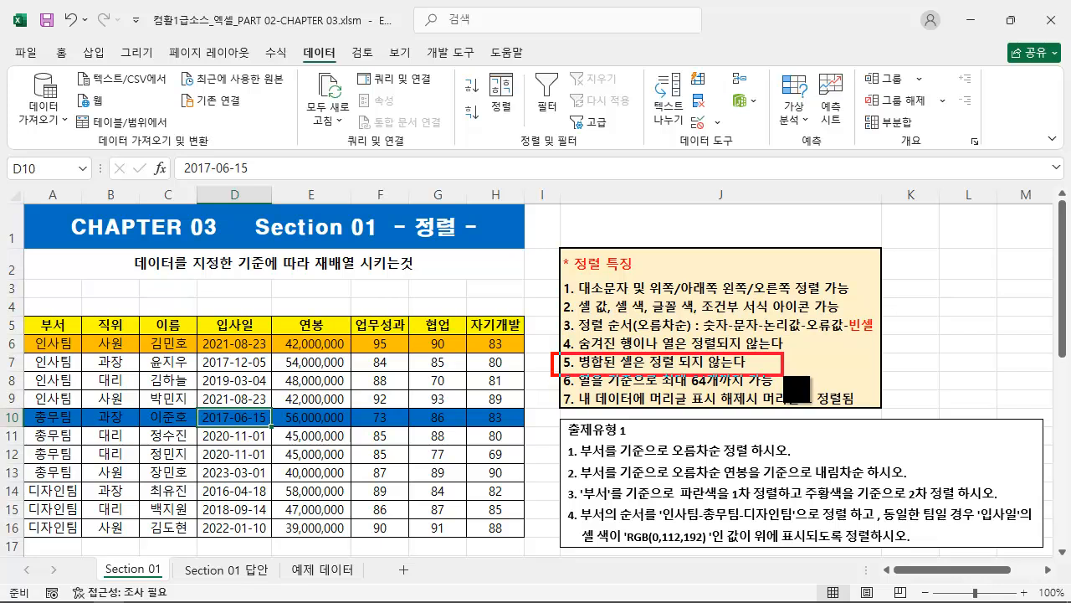
{"action": "key", "text": "Escape"}
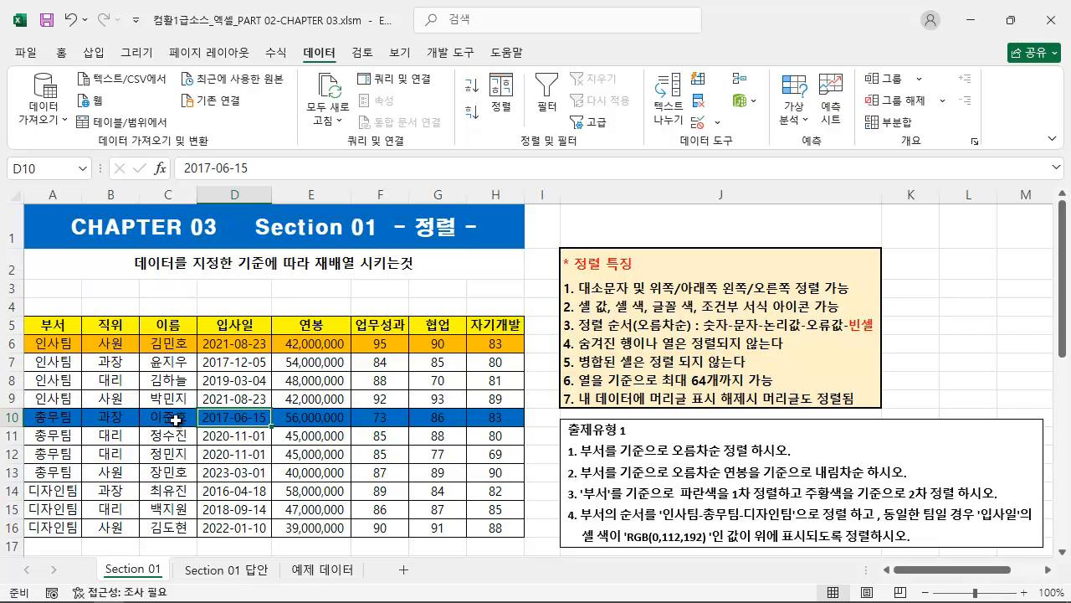
{"action": "left_click_drag", "start_coordinate": [172, 418], "coordinate": [238, 417]}
{"action": "left_click", "coordinate": [61, 52]}
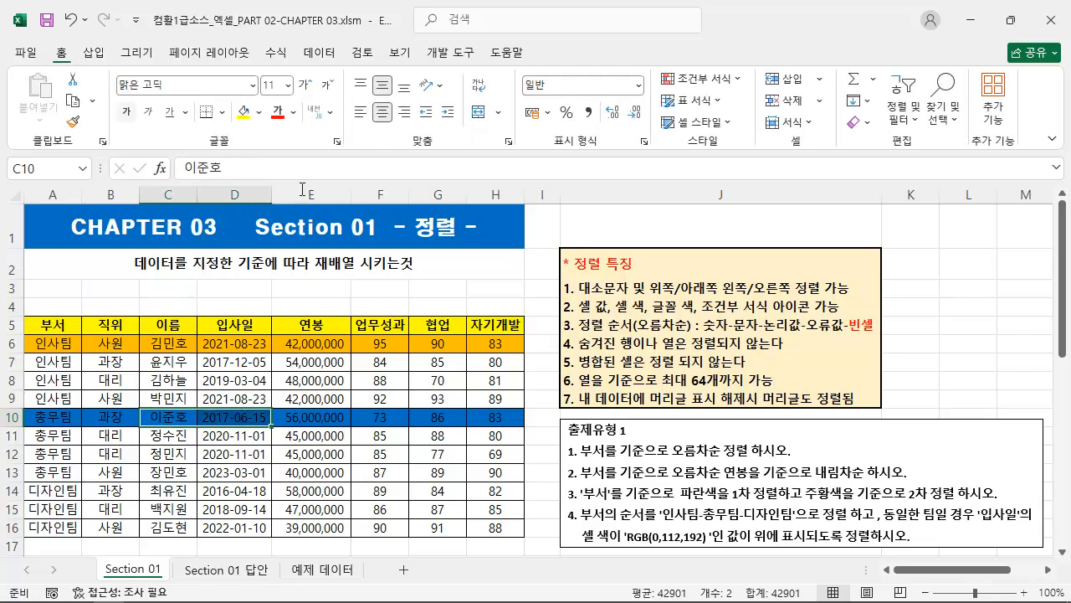
{"action": "left_click", "coordinate": [482, 118]}
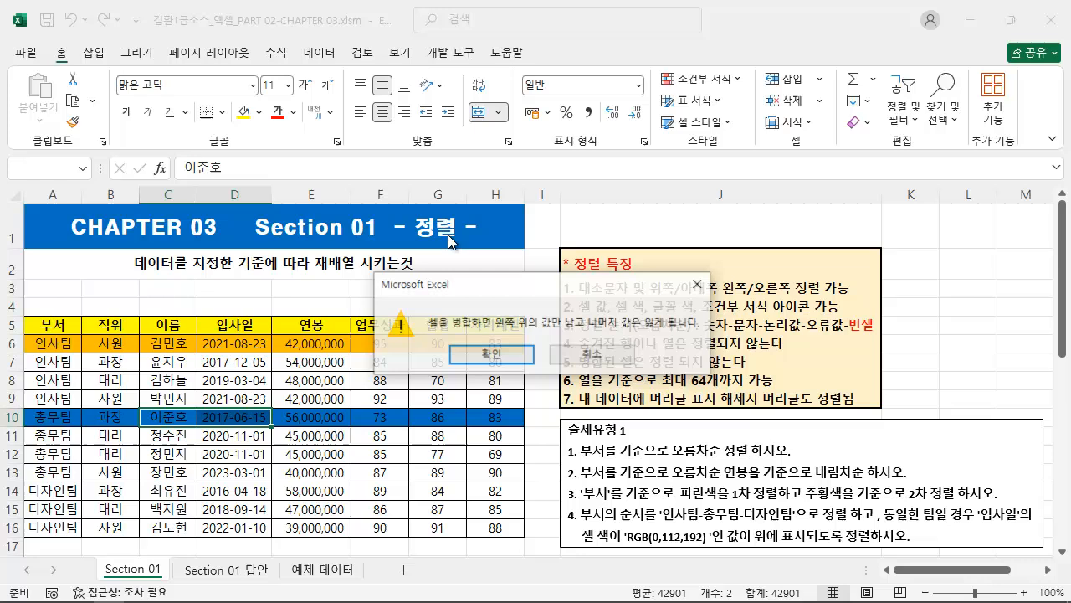
{"action": "left_click", "coordinate": [485, 353]}
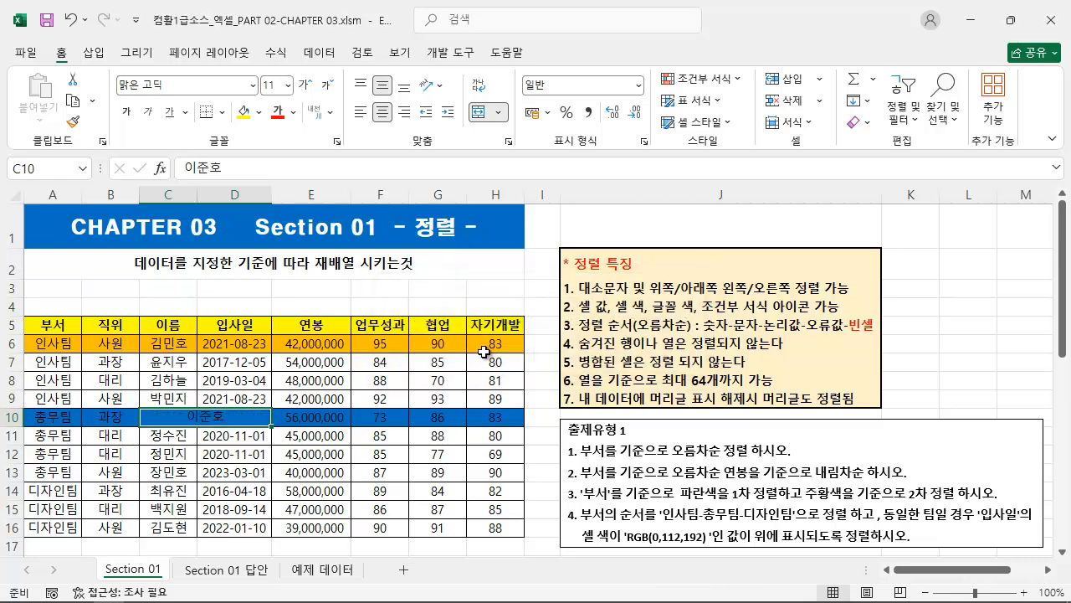
Try to sort the table containing the merged cell with the existing 부서 and 입사일 levels, and dismiss the warning.
{"action": "left_click", "coordinate": [189, 377]}
{"action": "left_click", "coordinate": [318, 52]}
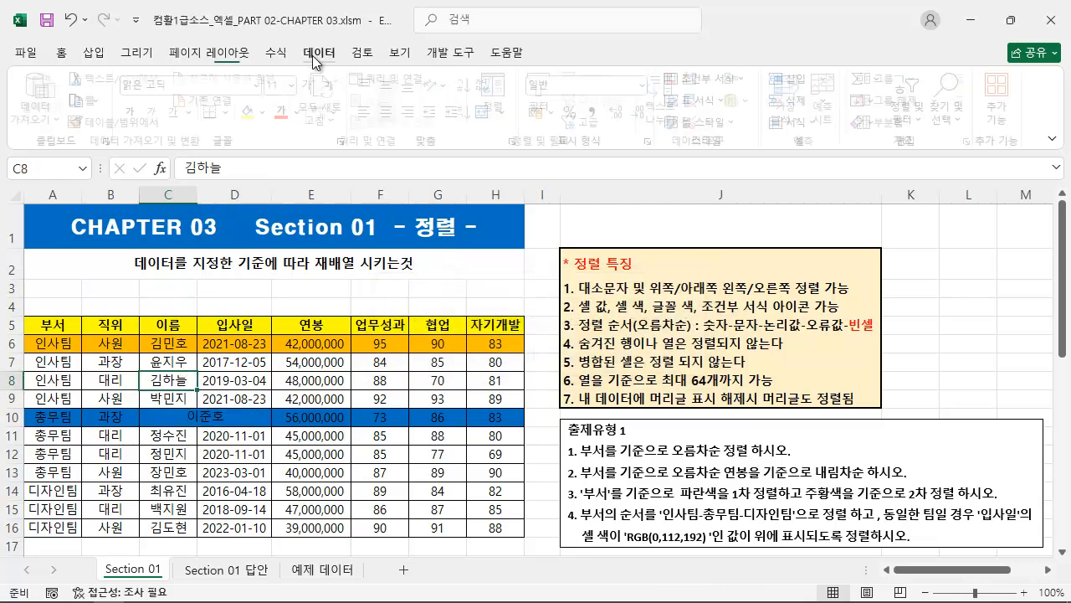
{"action": "left_click", "coordinate": [505, 105]}
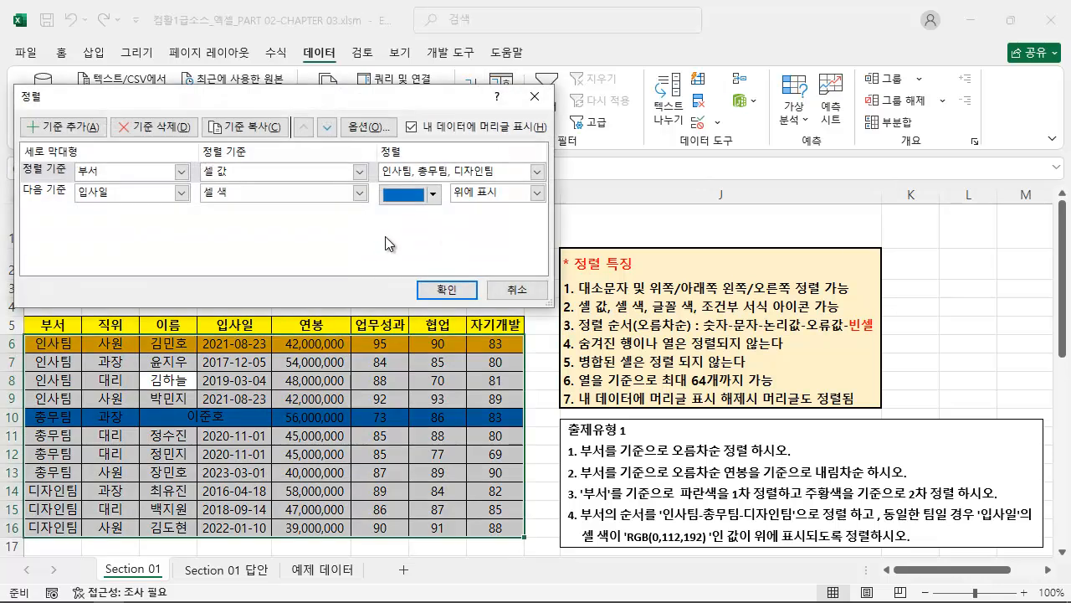
{"action": "left_click", "coordinate": [452, 295]}
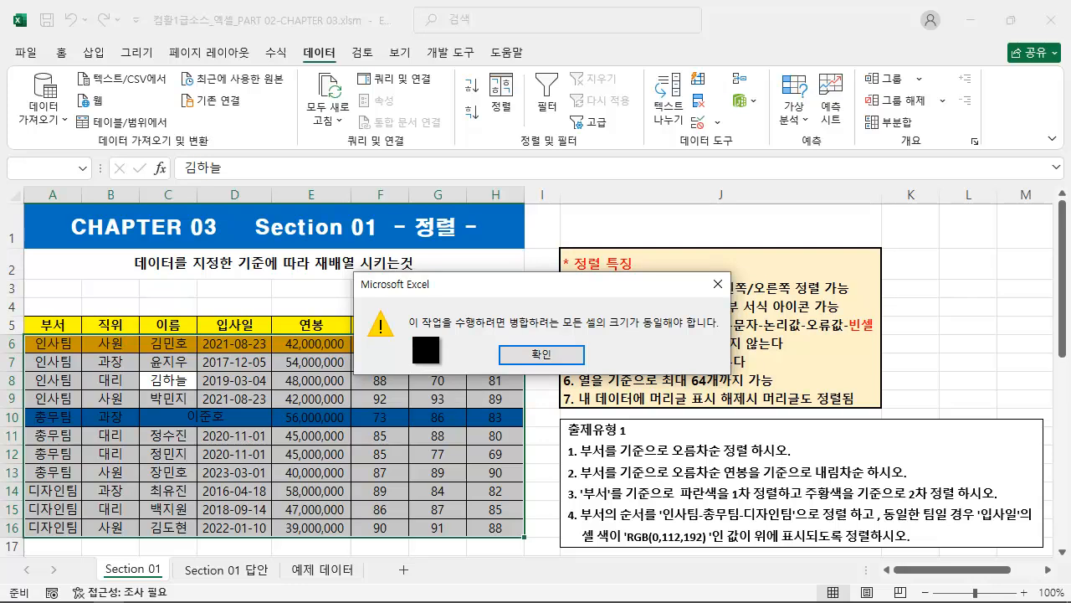
{"action": "left_click_drag", "start_coordinate": [410, 332], "coordinate": [716, 334]}
{"action": "left_click", "coordinate": [553, 358]}
Select the whole table A5:H16 and unmerge any merged cells in it.
{"action": "left_click_drag", "start_coordinate": [50, 325], "coordinate": [486, 527]}
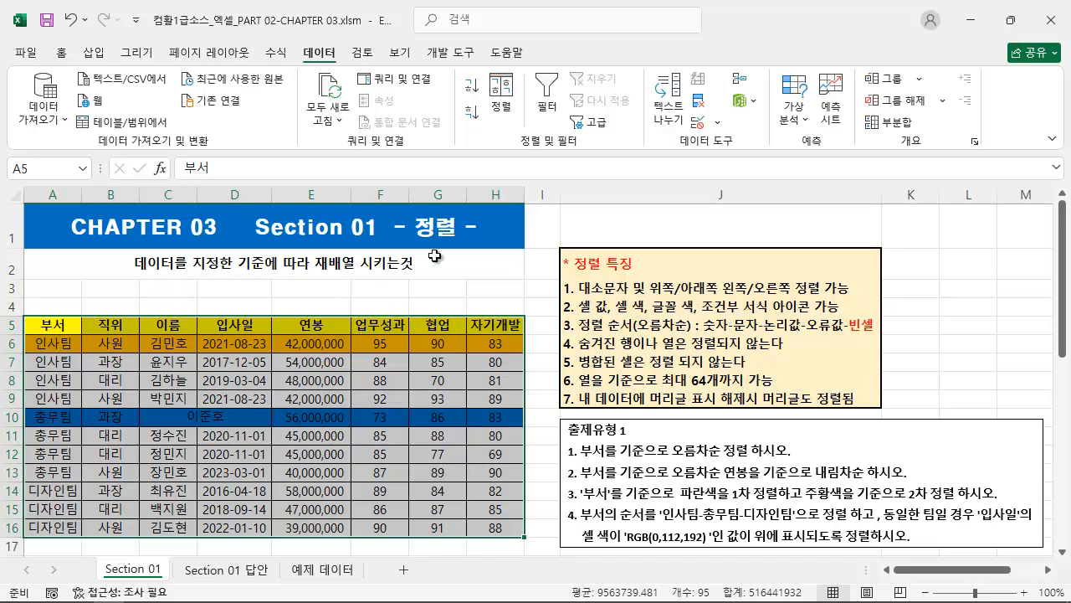
{"action": "left_click", "coordinate": [63, 52]}
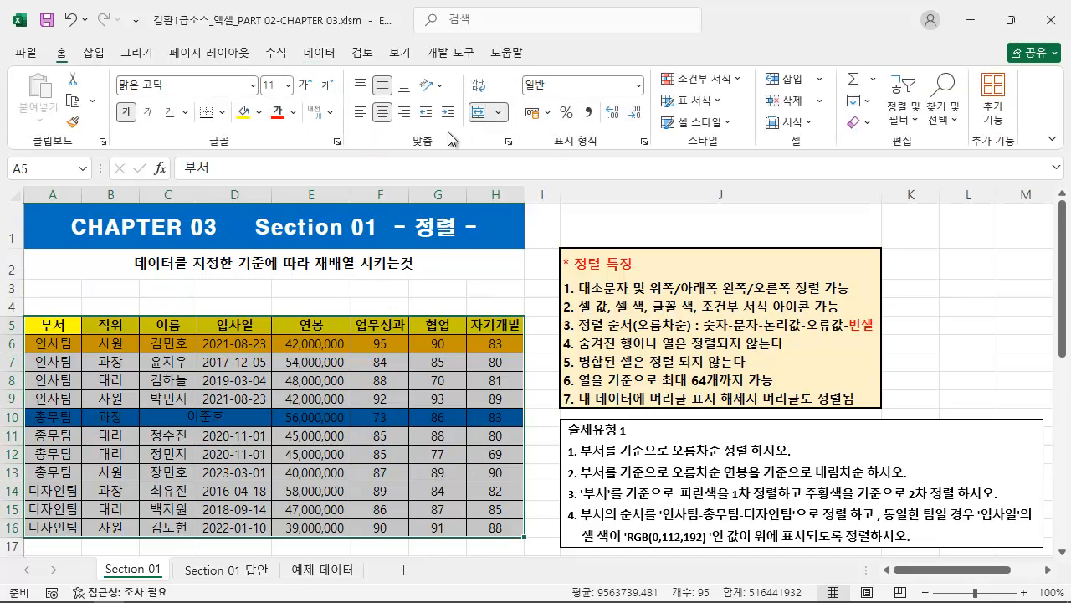
{"action": "left_click", "coordinate": [481, 115]}
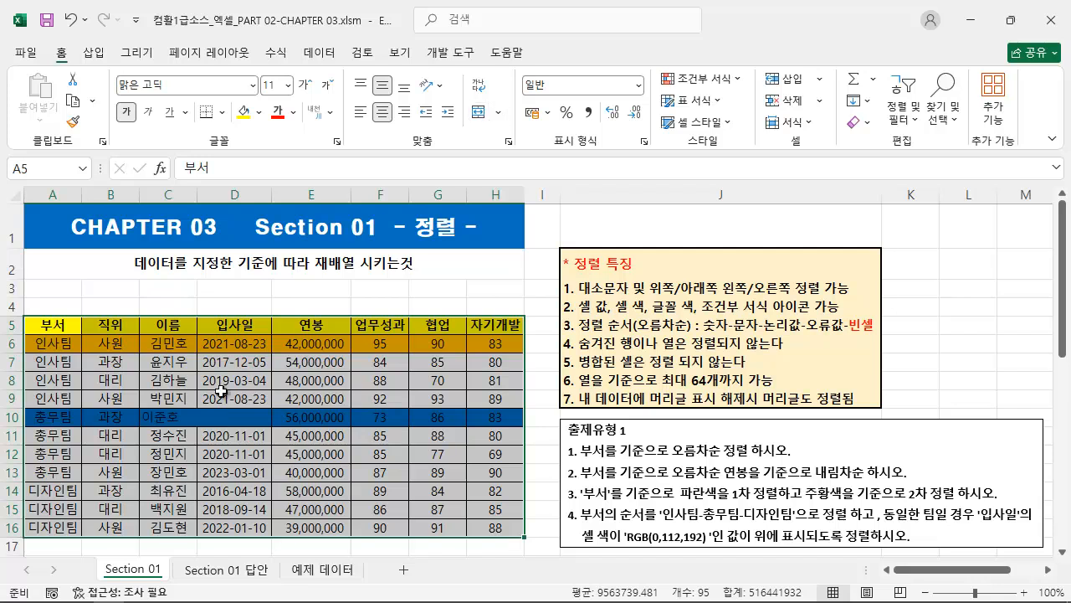
{"action": "left_click", "coordinate": [222, 416]}
{"action": "left_click", "coordinate": [176, 361]}
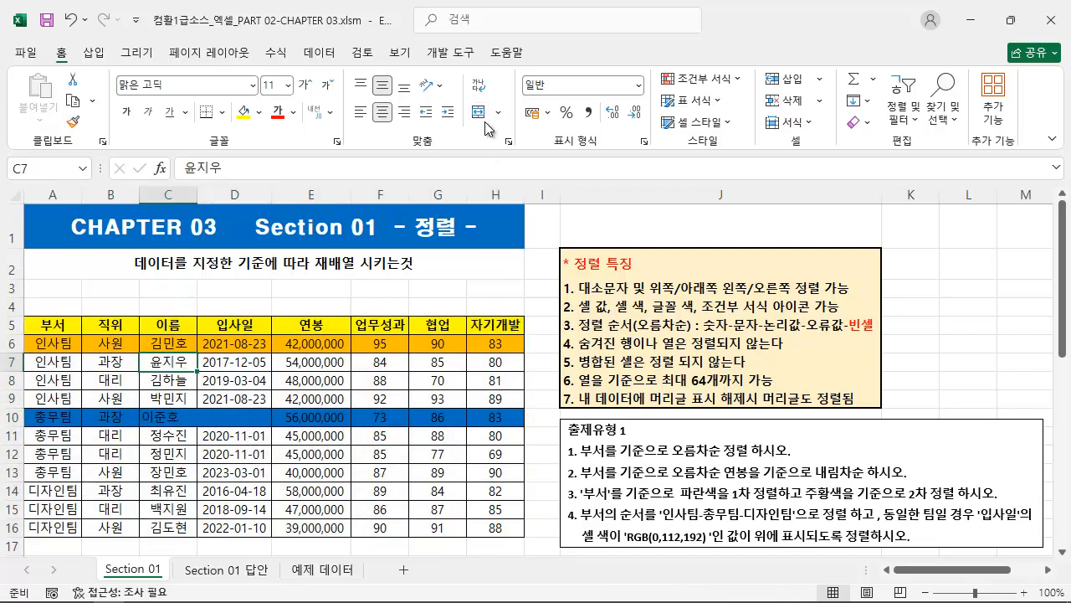
Run the existing 부서 and 입사일 sort again on the table without merged cells.
{"action": "left_click", "coordinate": [318, 53]}
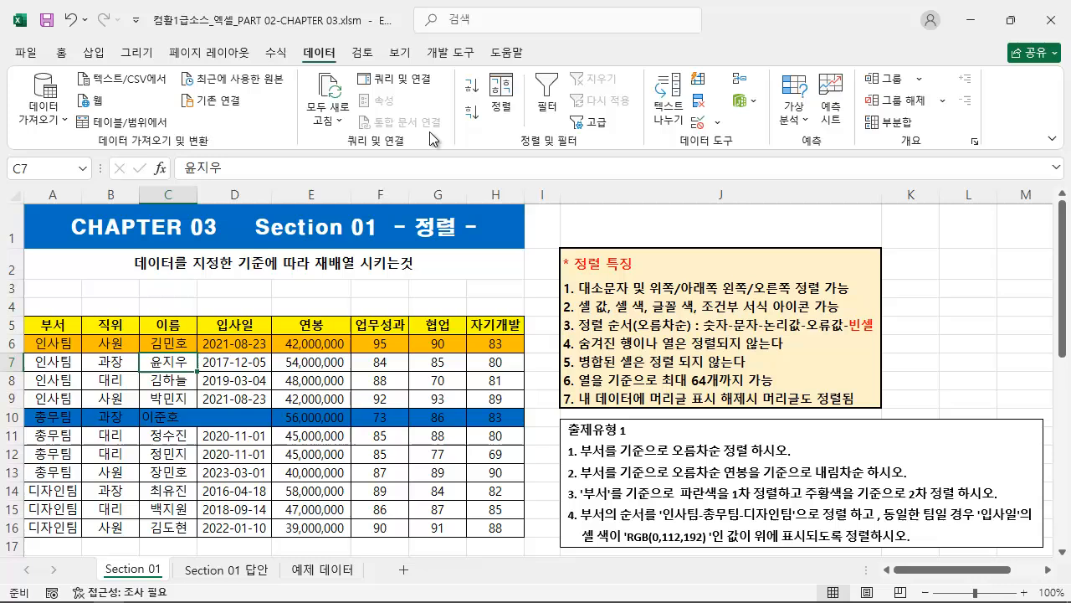
{"action": "left_click", "coordinate": [500, 96]}
{"action": "left_click", "coordinate": [437, 289]}
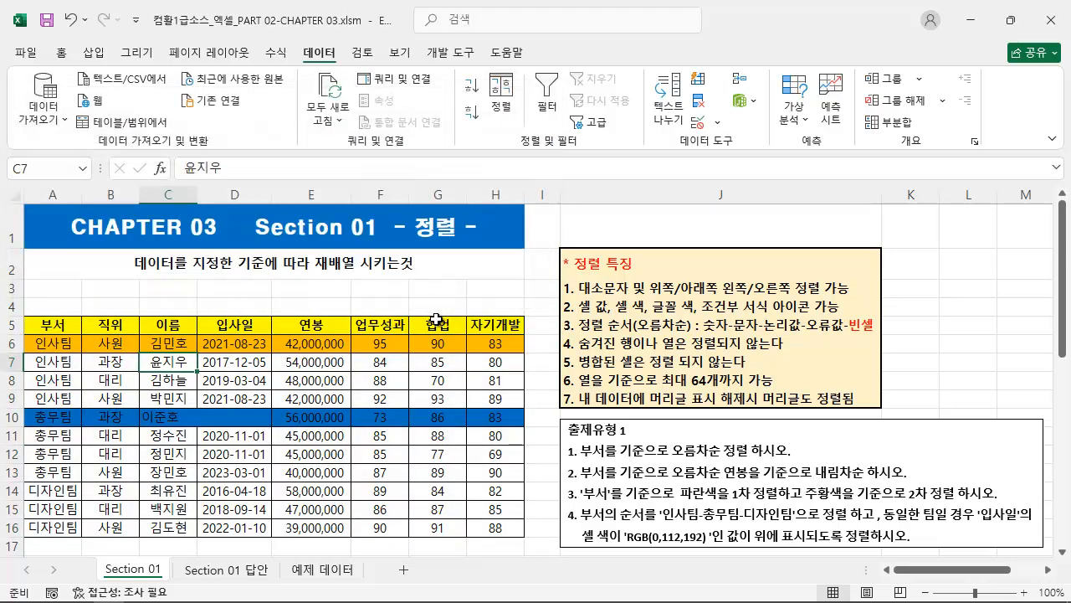
Undo the trial changes back to before the merge of C10:D10, and deselect the table cells.
{"action": "key", "text": "ctrl+z"}
{"action": "key", "text": "ctrl+z"}
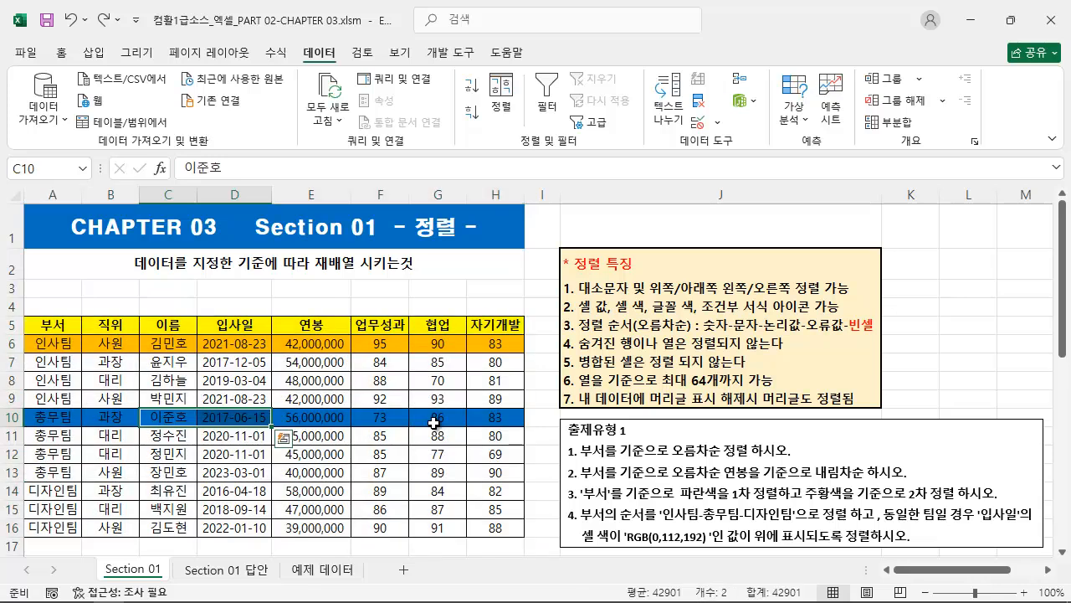
{"action": "left_click", "coordinate": [300, 291]}
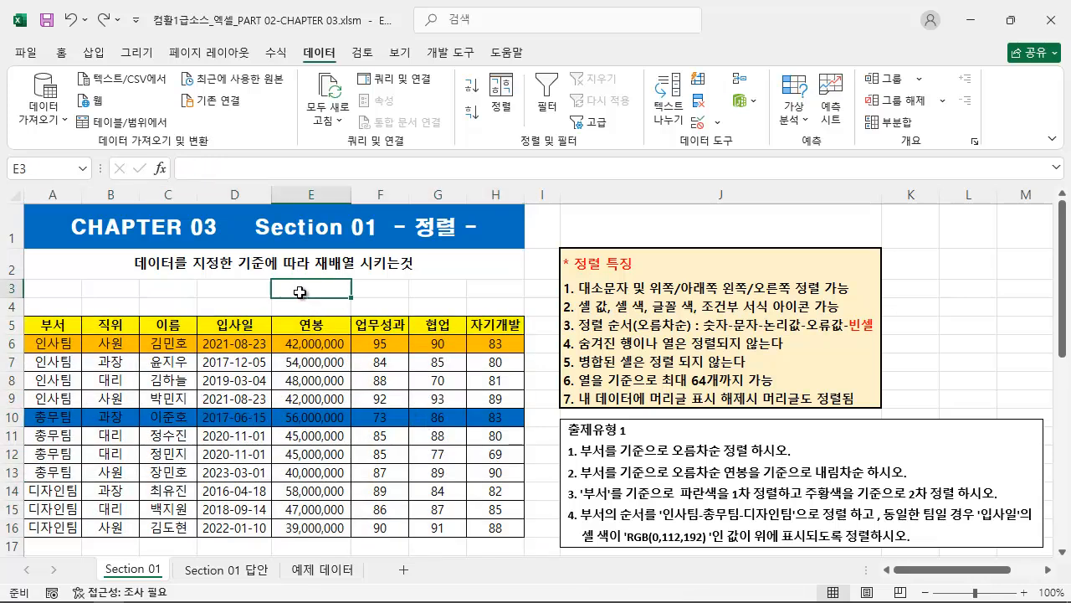